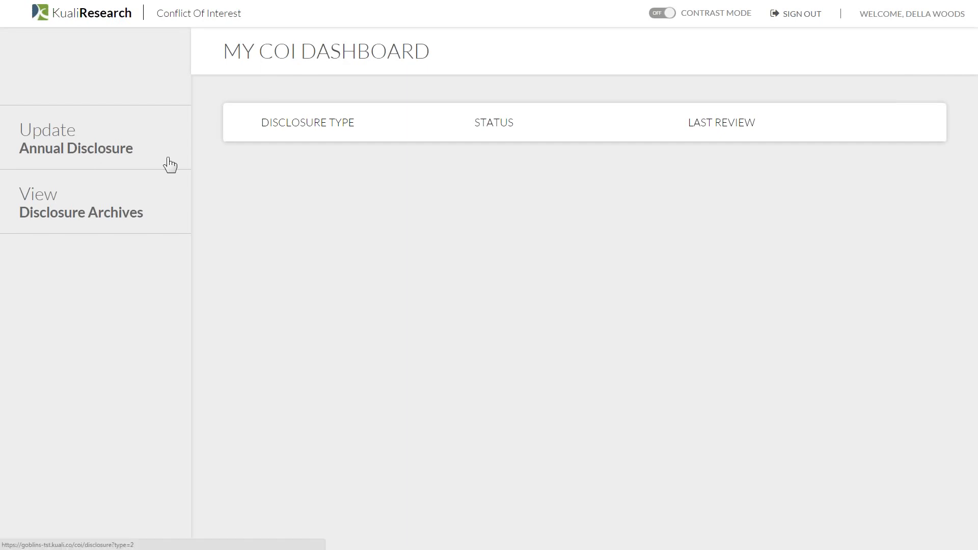
- Open the annual disclosure questionnaire from the dashboard and display its instructions
left_click(141, 152)
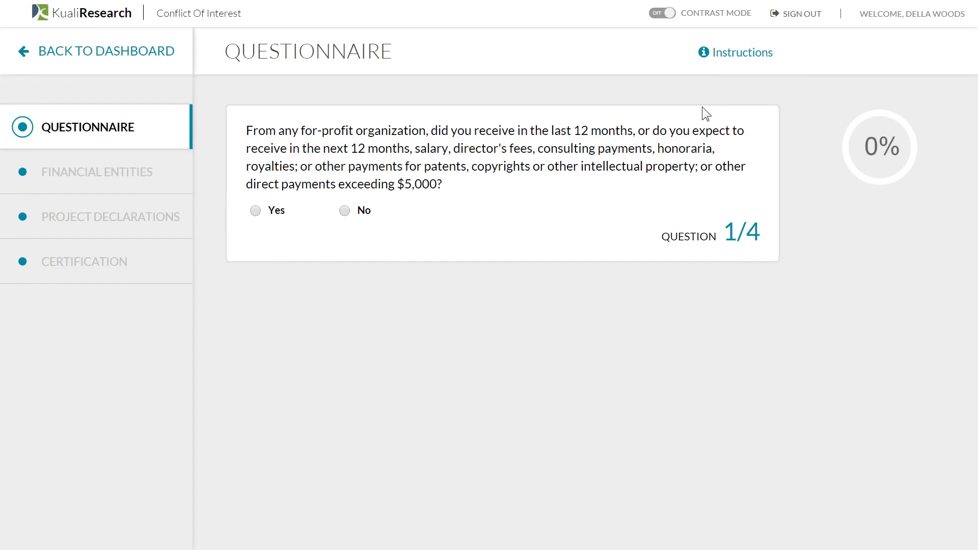
left_click(722, 59)
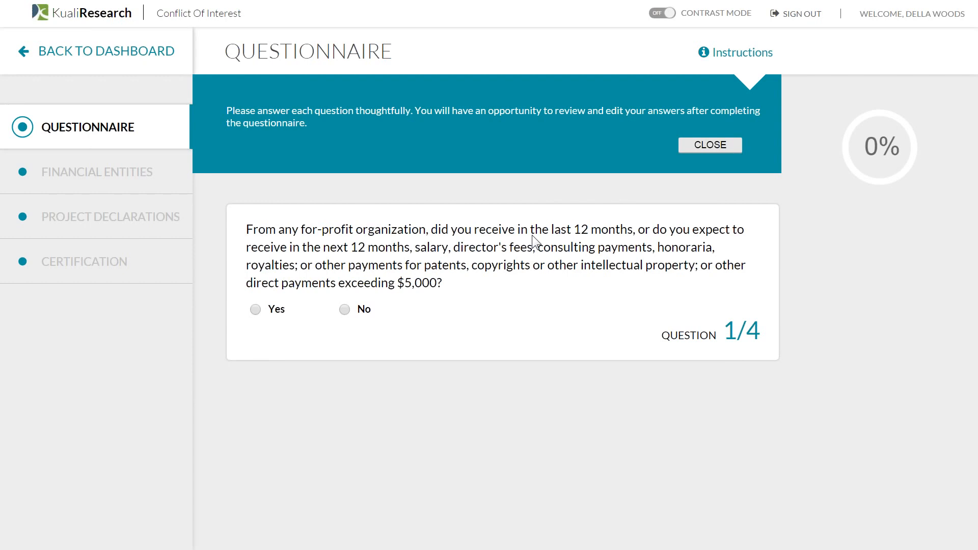
- Dismiss the instructions panel and answer Yes to question 1
left_click(710, 145)
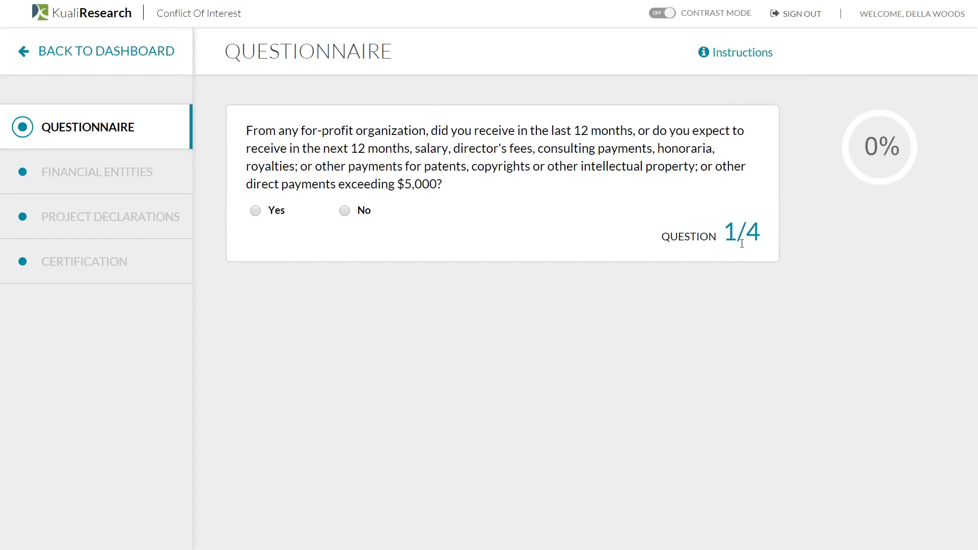
left_click(274, 211)
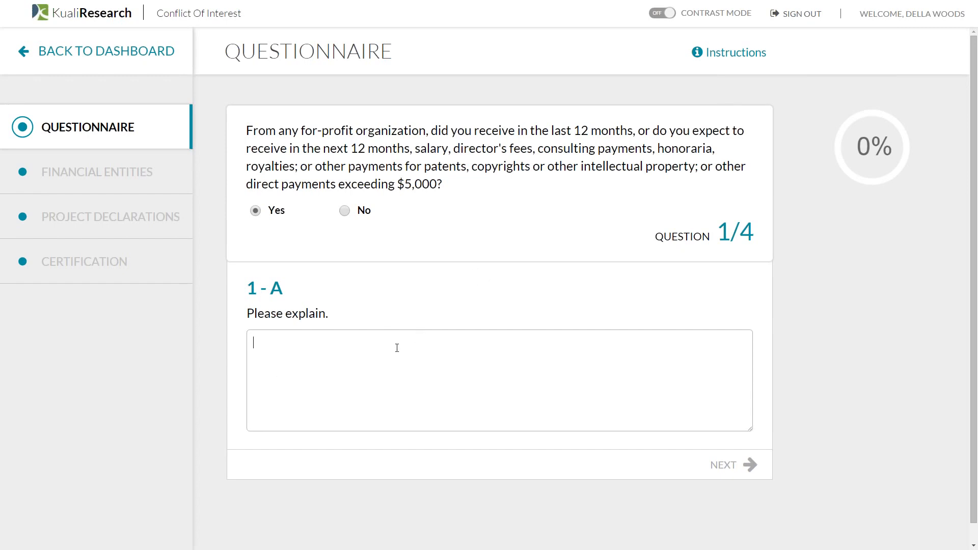
- Explain question 1-A with 'comments', then answer No, Yes and No to questions 2–4
type("comments")
left_click(730, 478)
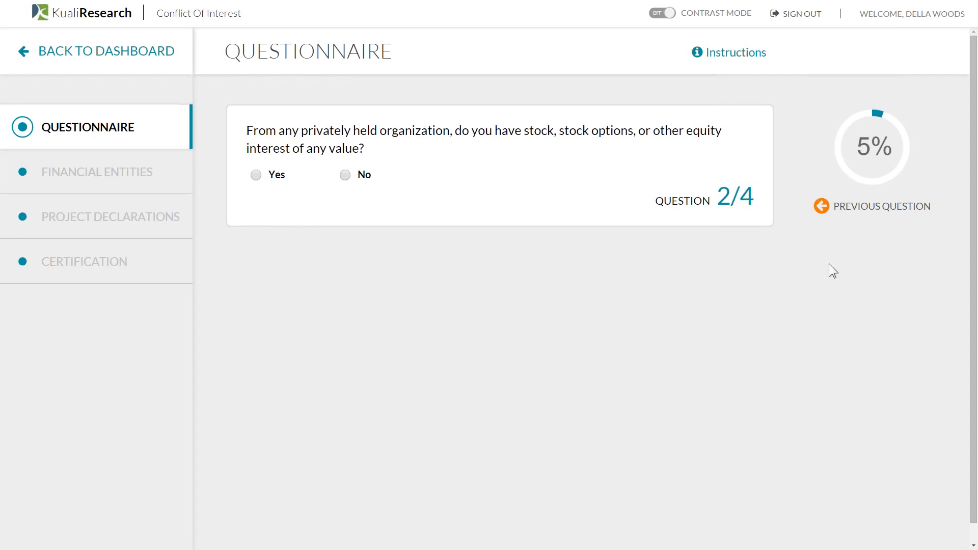
left_click(349, 176)
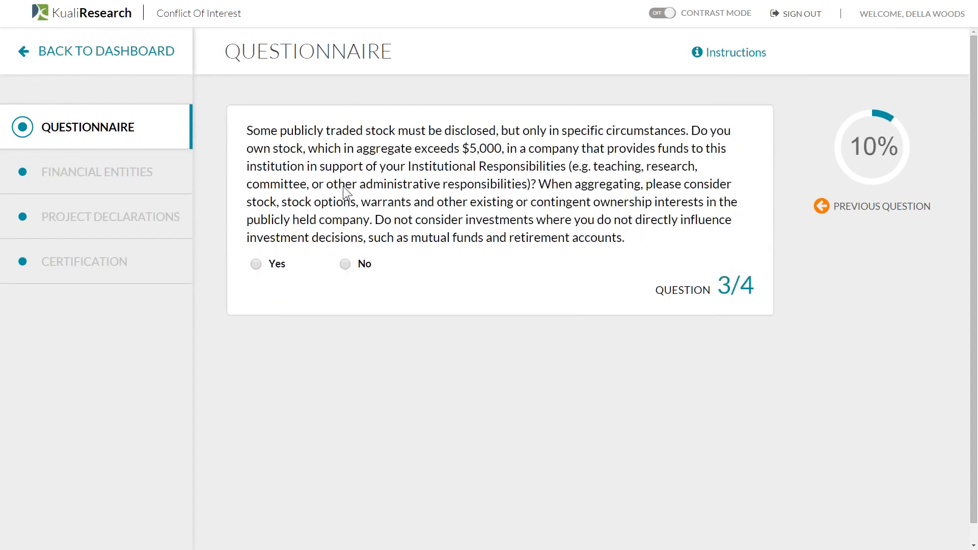
left_click(284, 270)
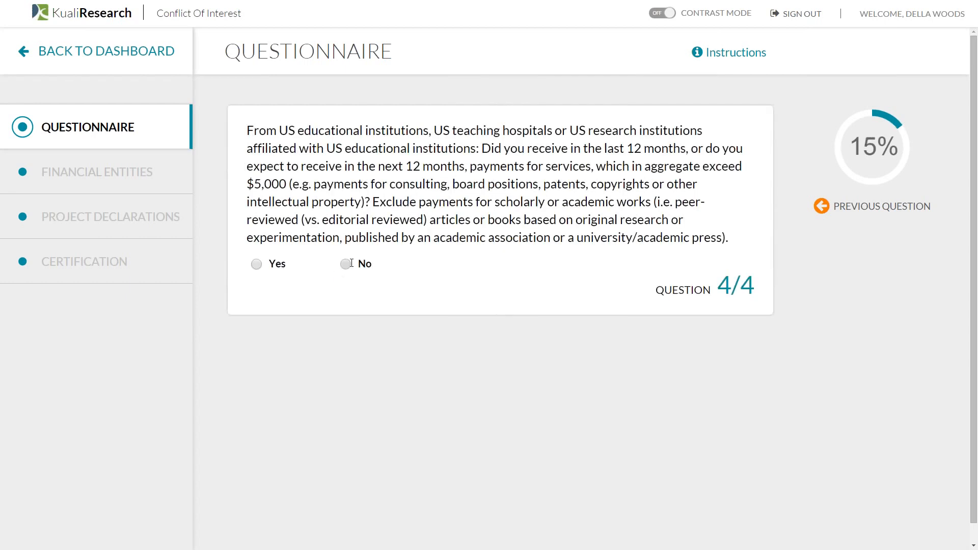
left_click(344, 262)
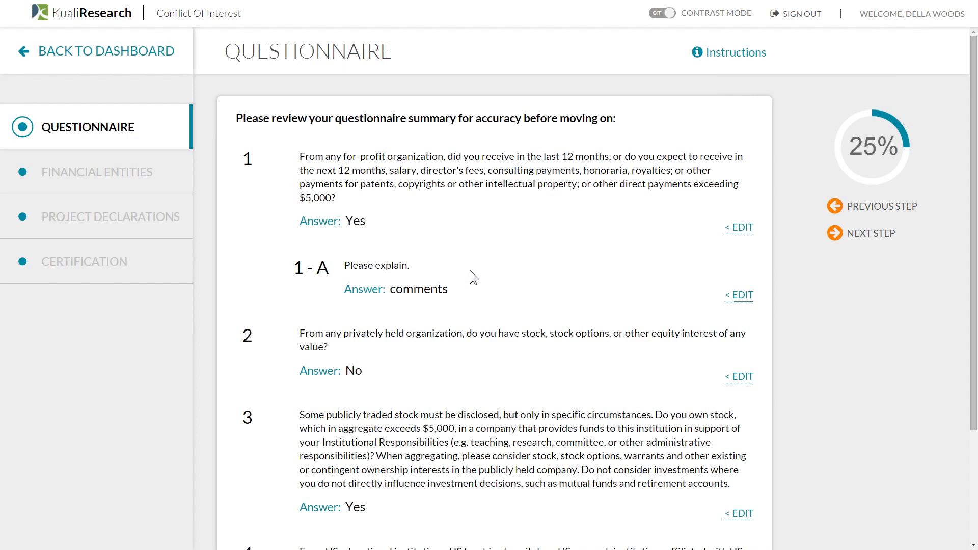
- Change question 2's answer to Yes and advance to the Financial Entities step
scroll(470, 271, "down", 2)
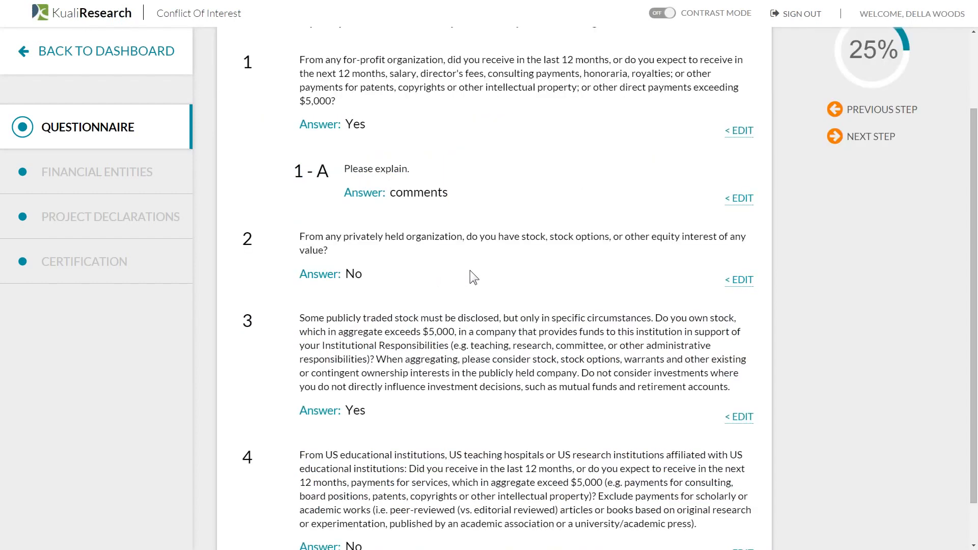
scroll(470, 270, "up", 2)
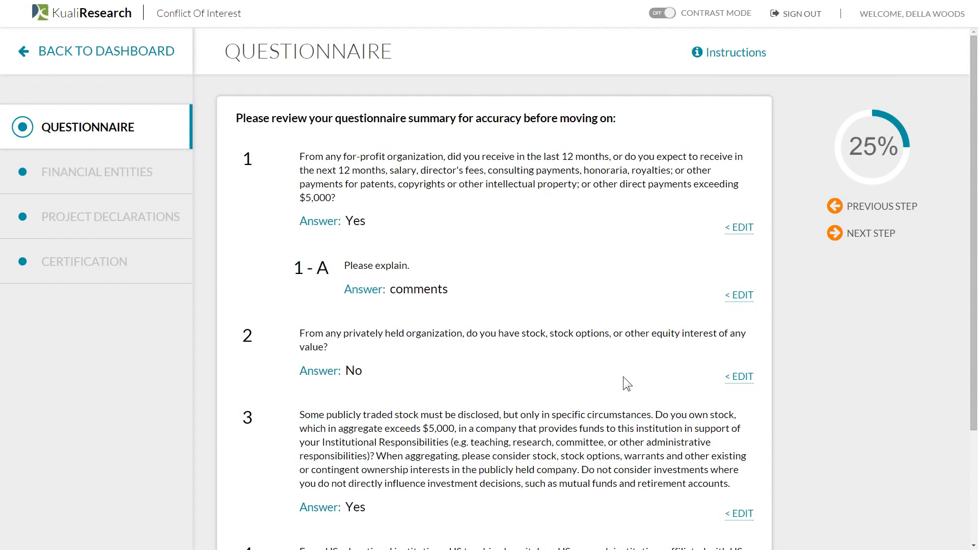
left_click(729, 381)
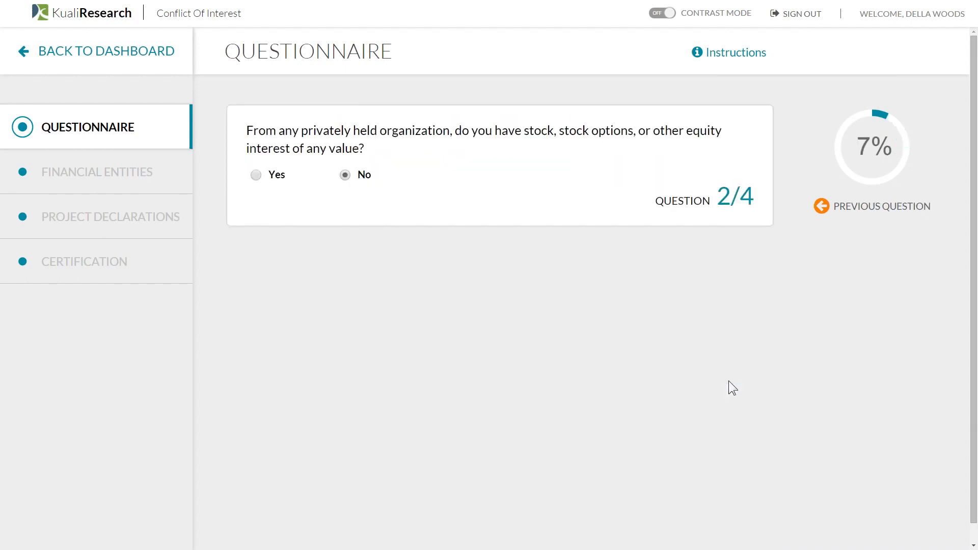
left_click(244, 174)
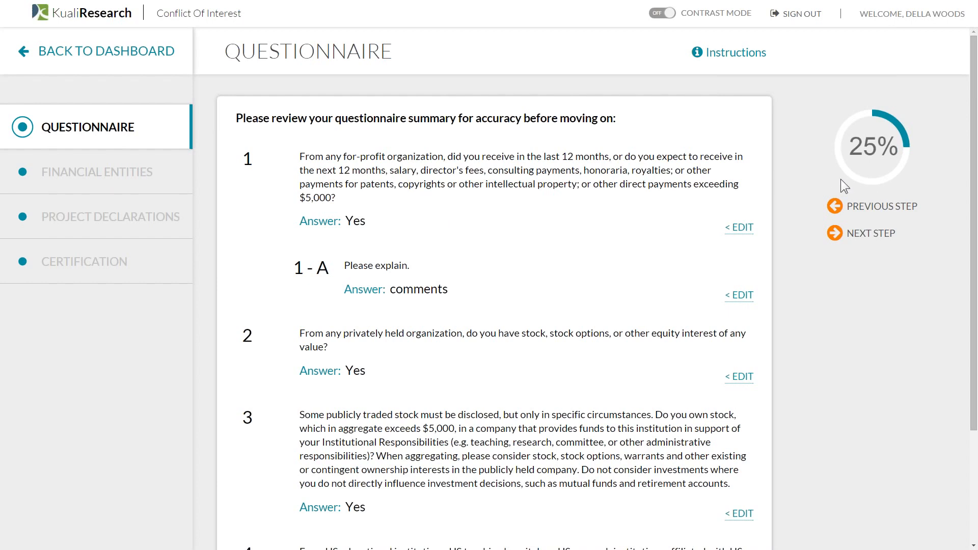
left_click(854, 239)
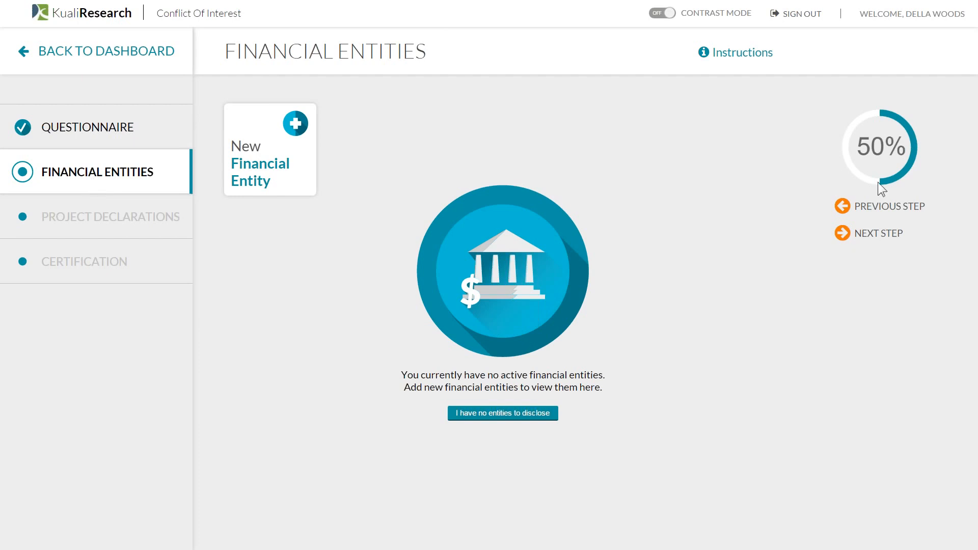
left_click(758, 55)
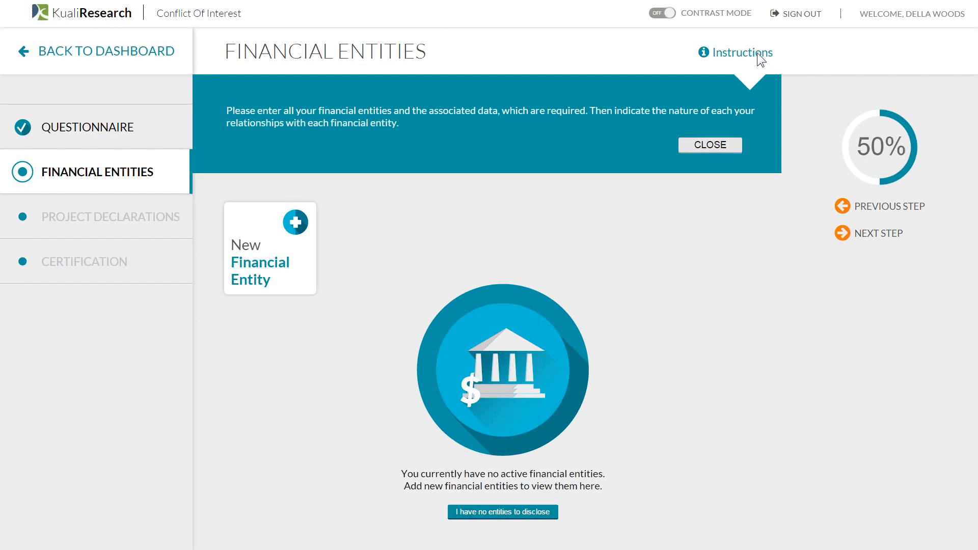
left_click(723, 145)
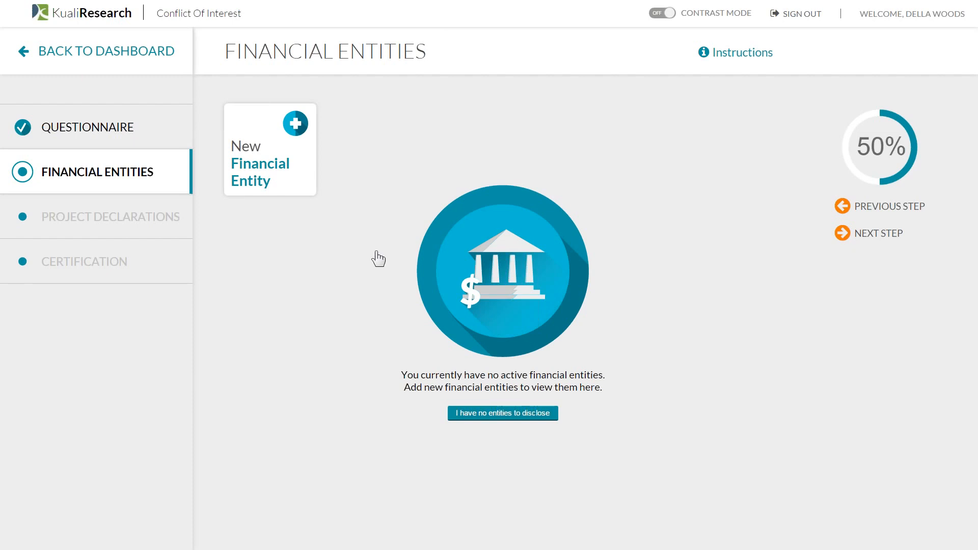
- Start a new financial entity named Big Corp
left_click(266, 175)
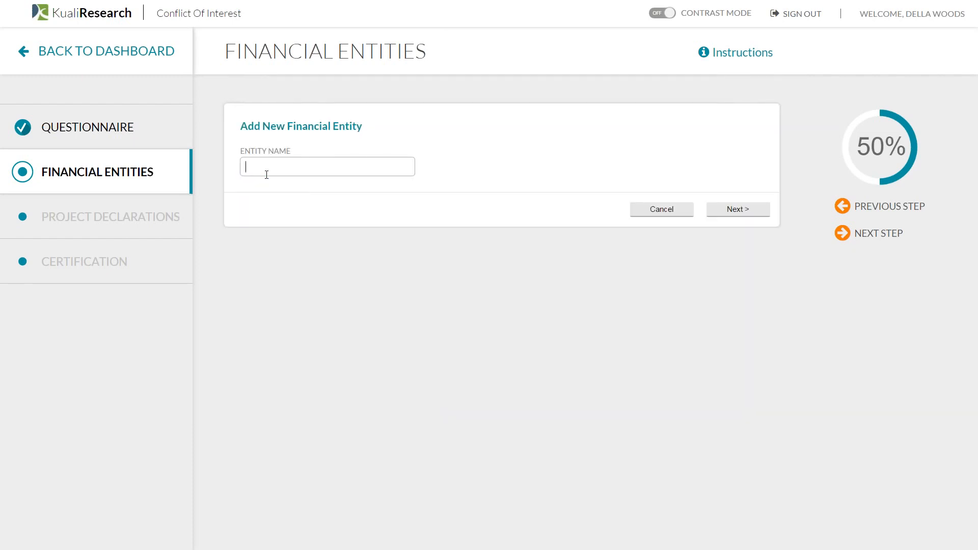
type("Bl")
type("g ")
type("Corp")
left_click(753, 208)
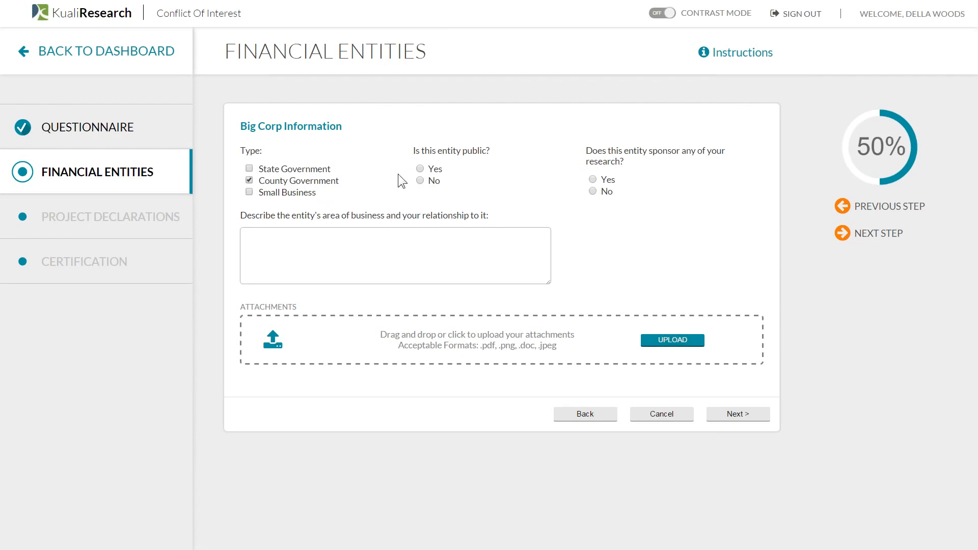
- Mark Big Corp as non-sponsoring, describe it as 'they do business', and attach Test.pdf
left_click(606, 192)
left_click(497, 249)
type("they do business")
left_click_drag(427, 338, 428, 337)
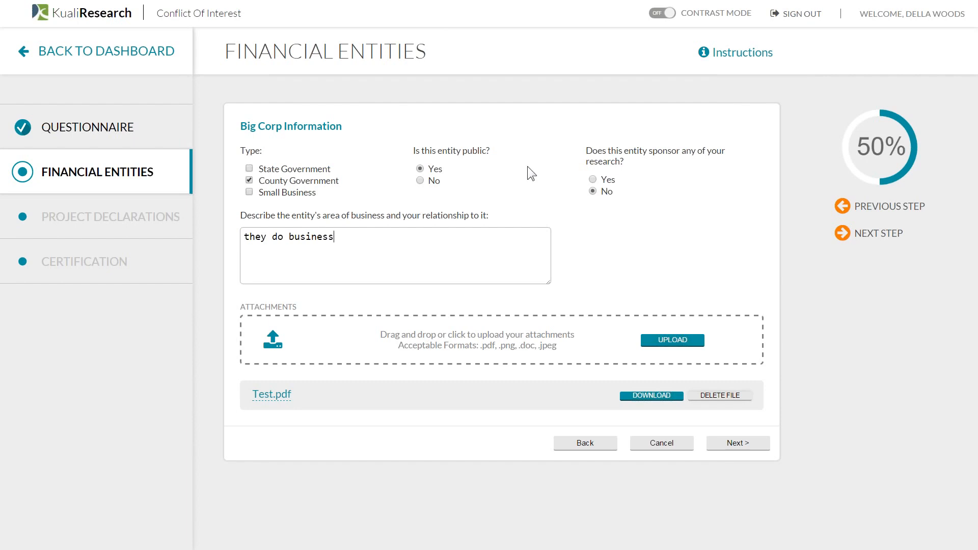
left_click(739, 444)
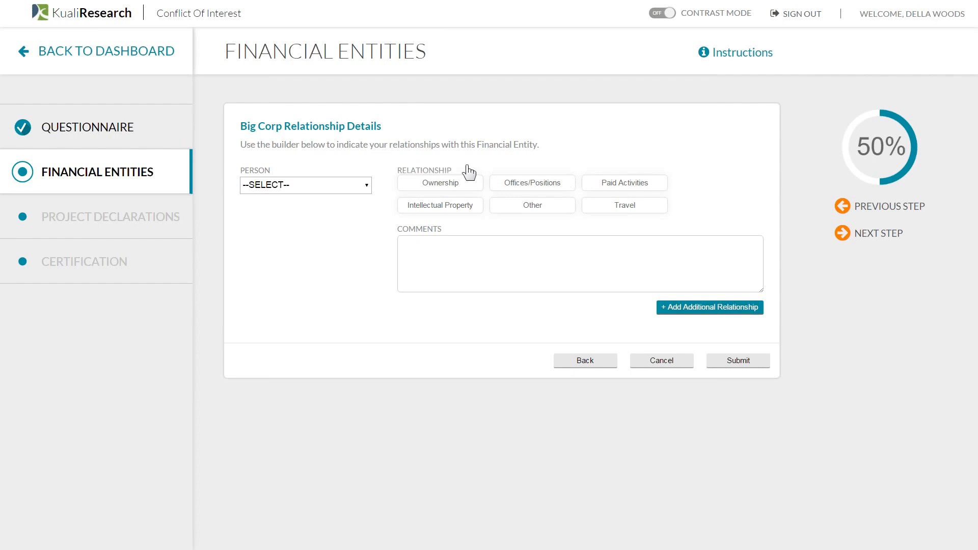
- Add a Self Ownership relationship: Stock, $1 - $5,000, comment '4000'
left_click(348, 200)
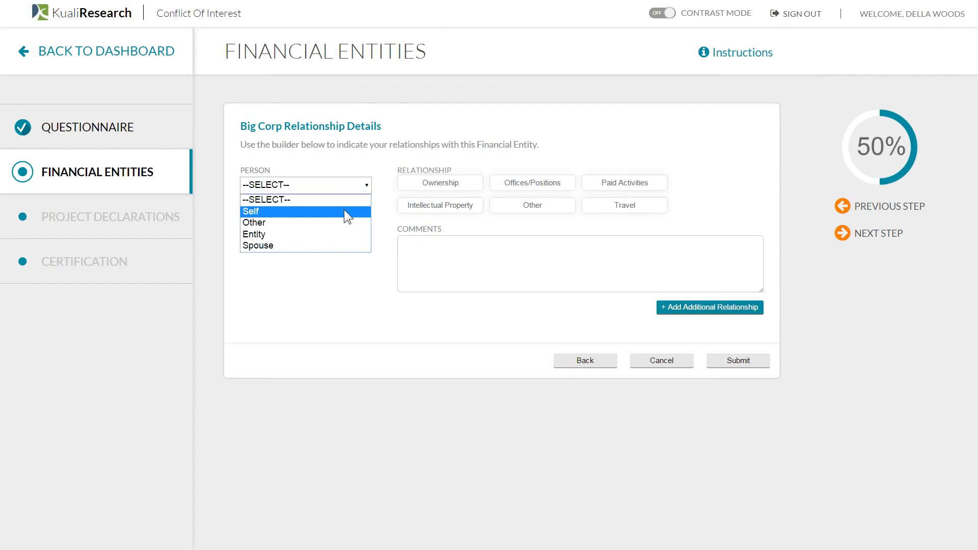
left_click(345, 211)
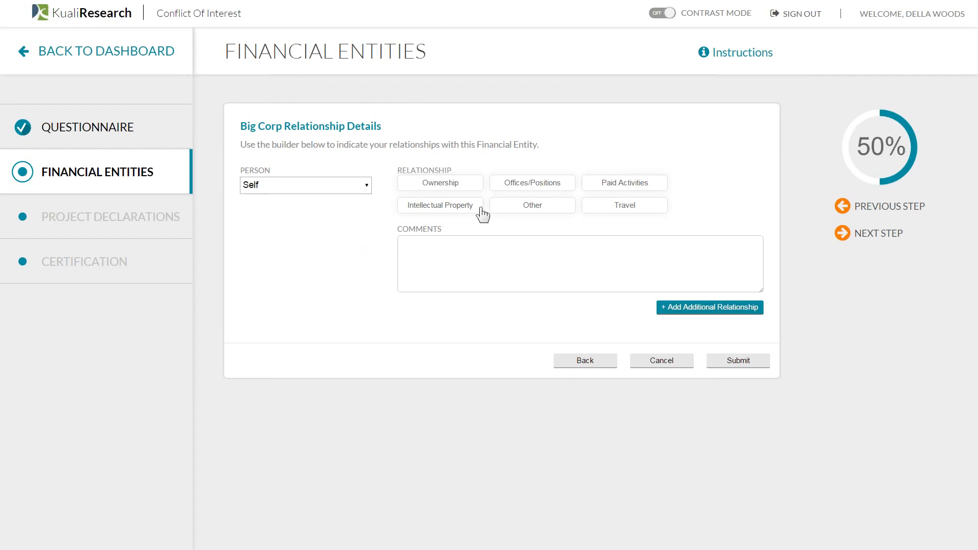
left_click(458, 184)
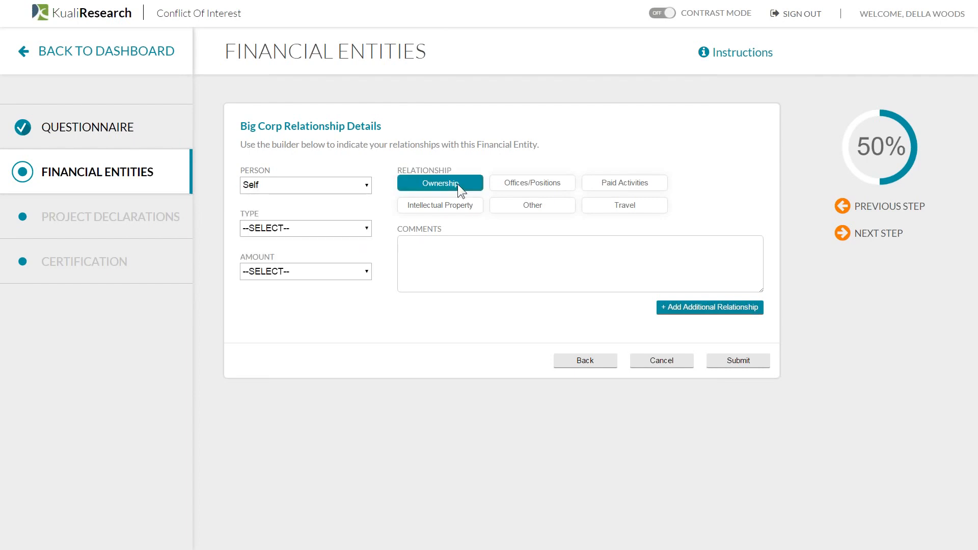
left_click(305, 224)
left_click(304, 261)
left_click(303, 272)
left_click(302, 282)
left_click(301, 292)
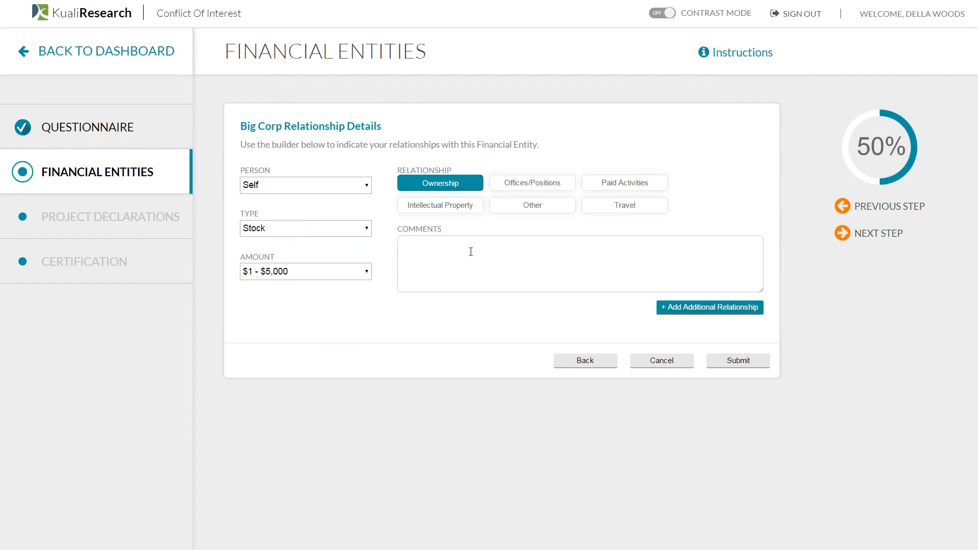
type("4000")
left_click(677, 307)
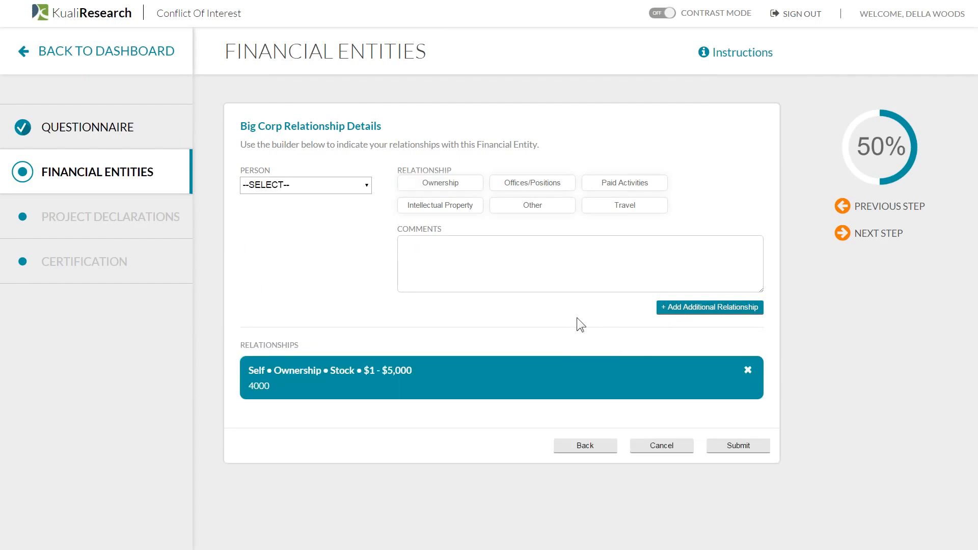
- Add a Spouse Board Member position, amount Does not apply, comment 'no money', and submit Big Corp
left_click(362, 185)
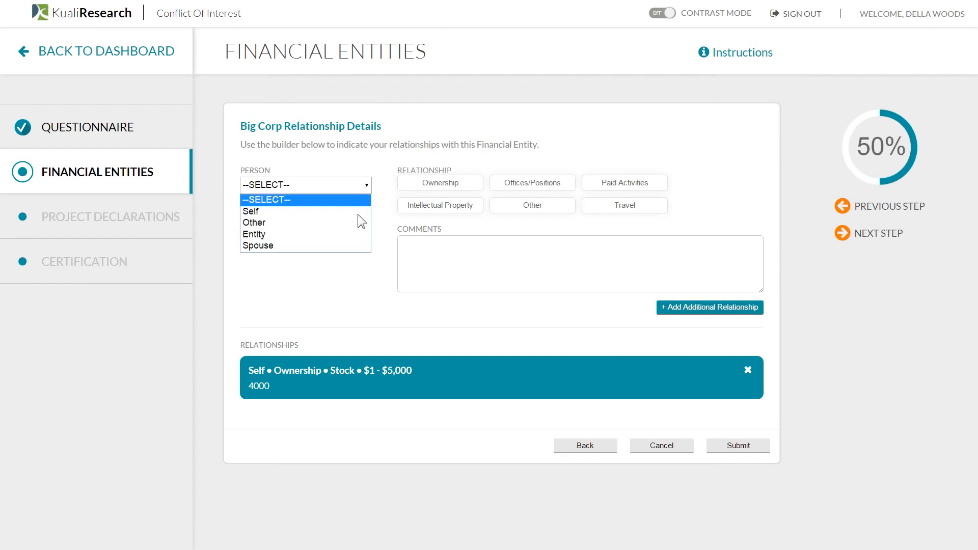
left_click(356, 247)
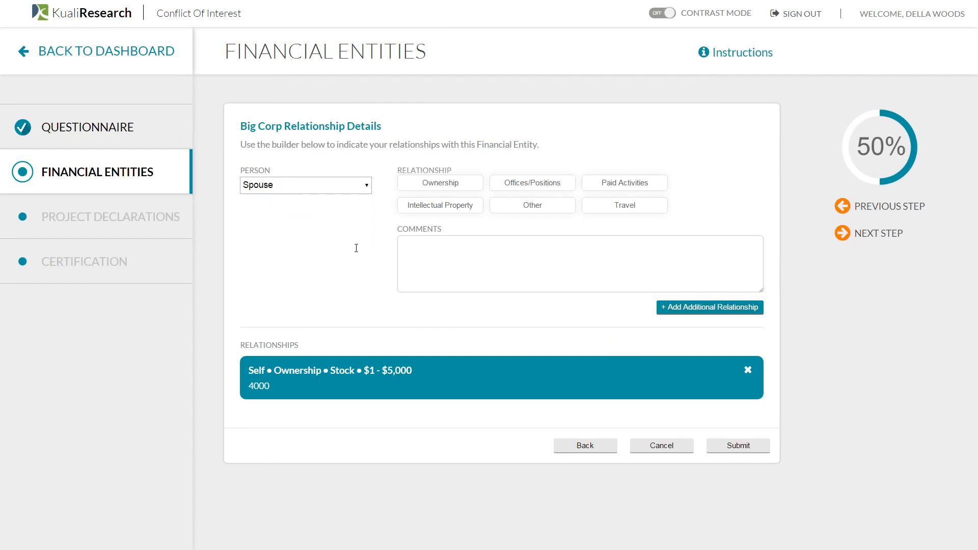
left_click(520, 191)
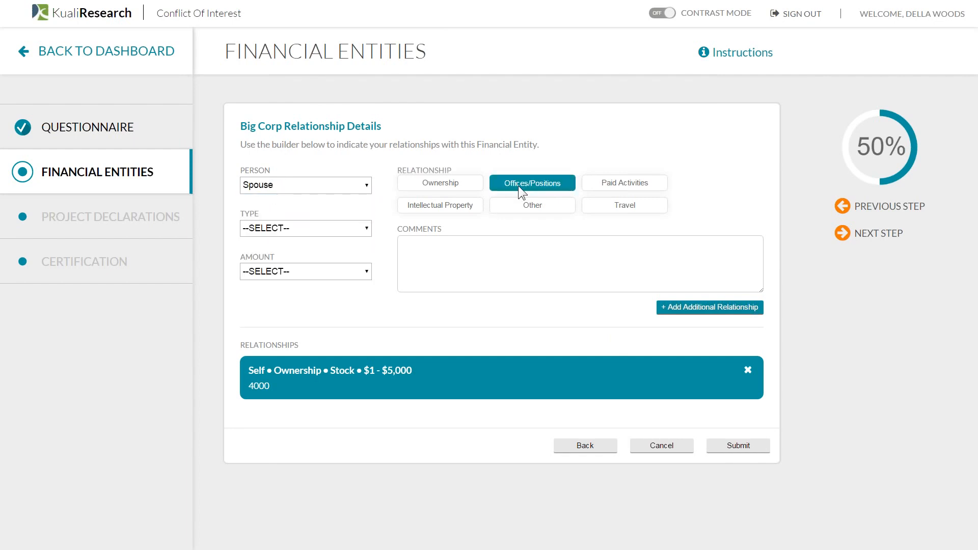
left_click(335, 230)
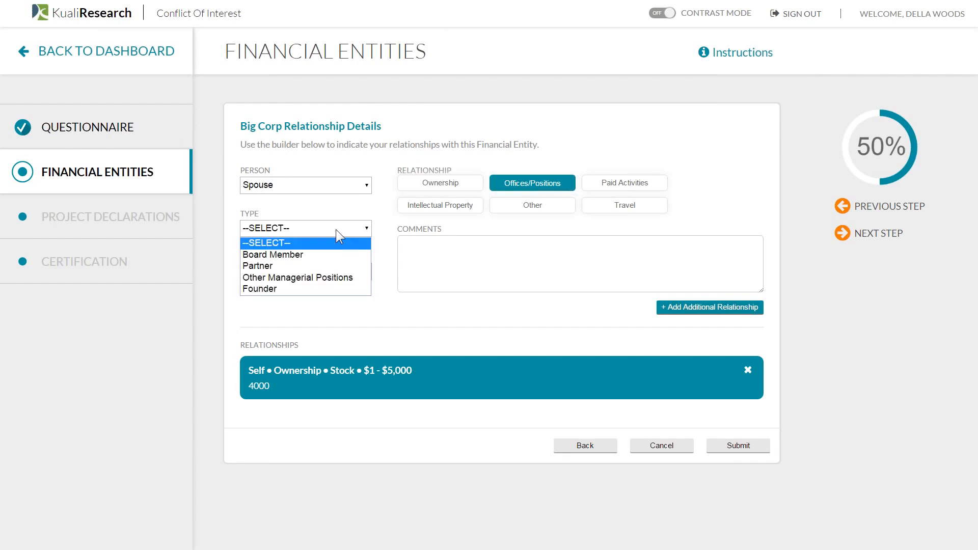
left_click(335, 258)
left_click(335, 270)
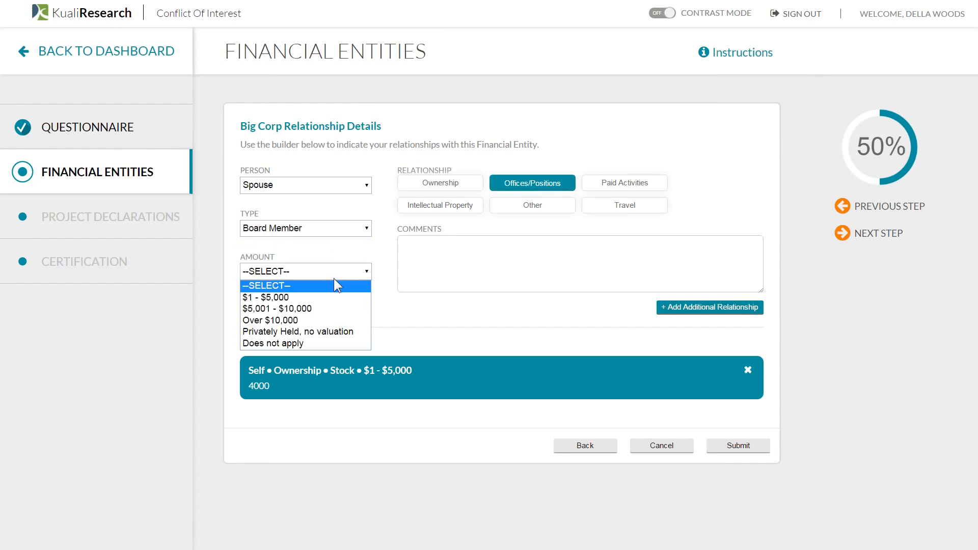
left_click(330, 342)
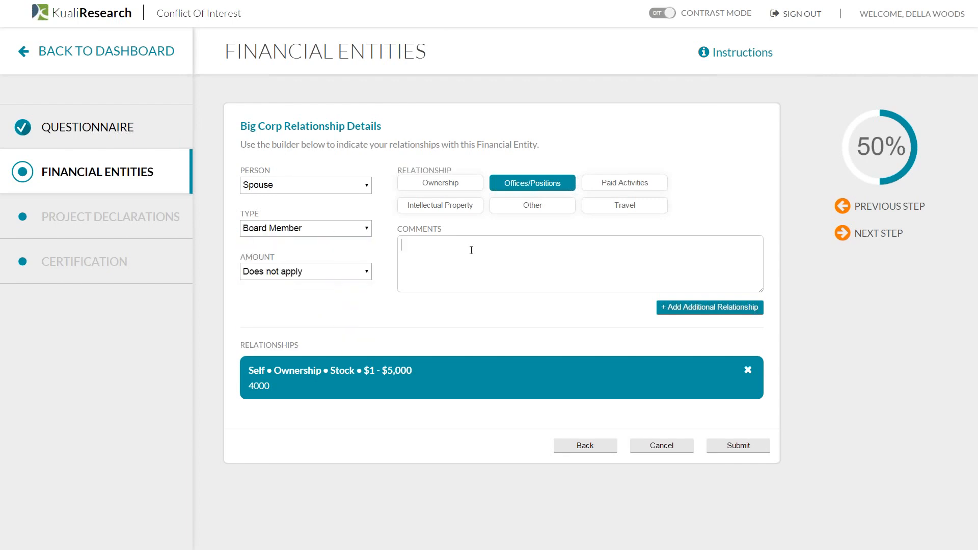
type("no money")
left_click(668, 309)
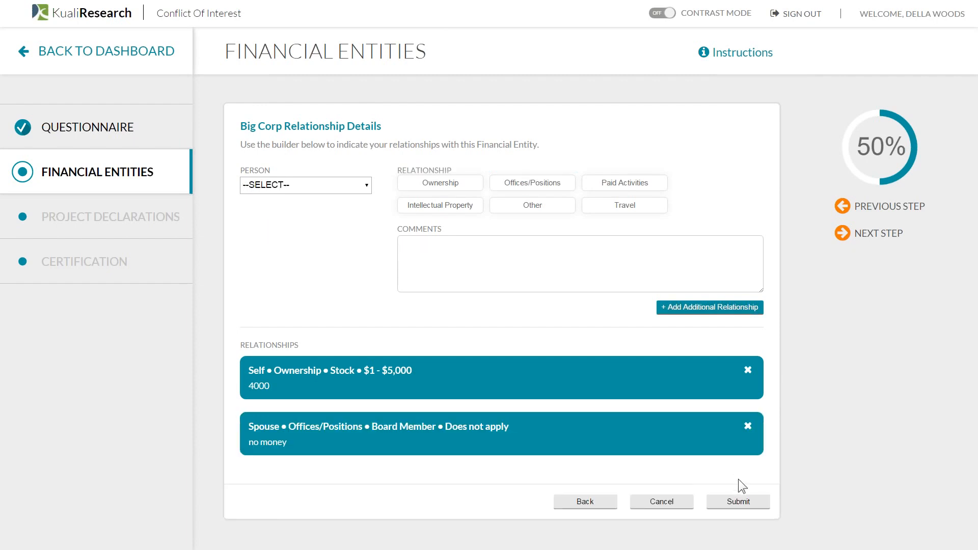
left_click(740, 502)
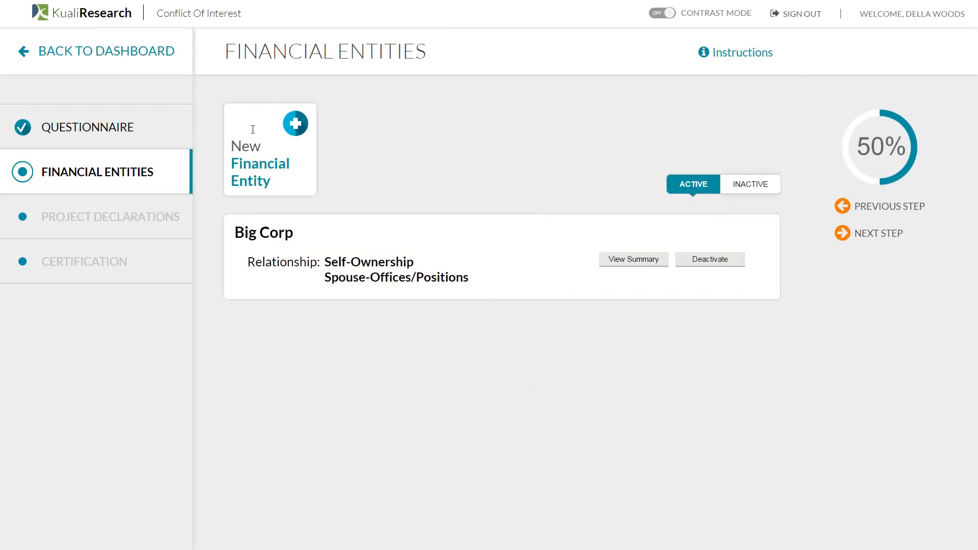
- Create entity Test as a non-sponsoring County Government with the description 'comments'
left_click(253, 130)
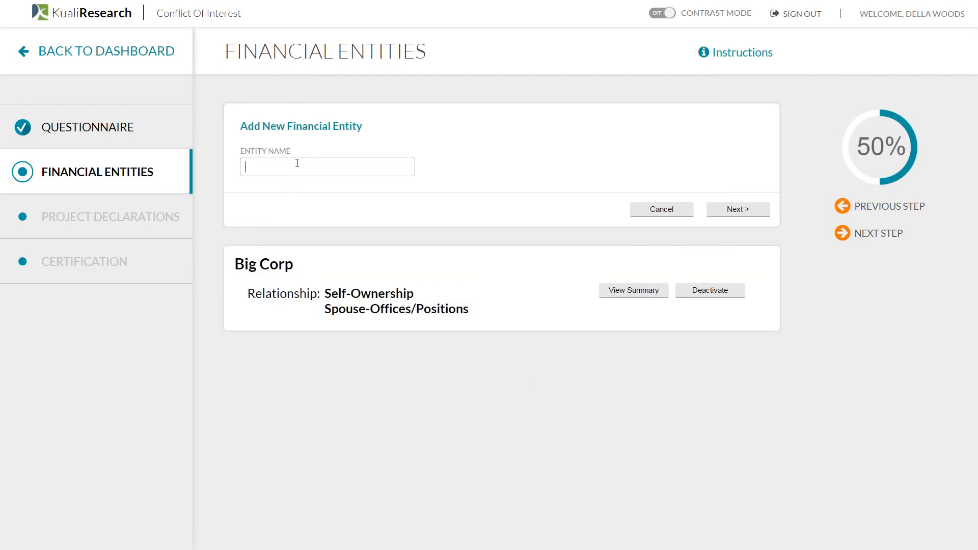
type("Test")
left_click(725, 209)
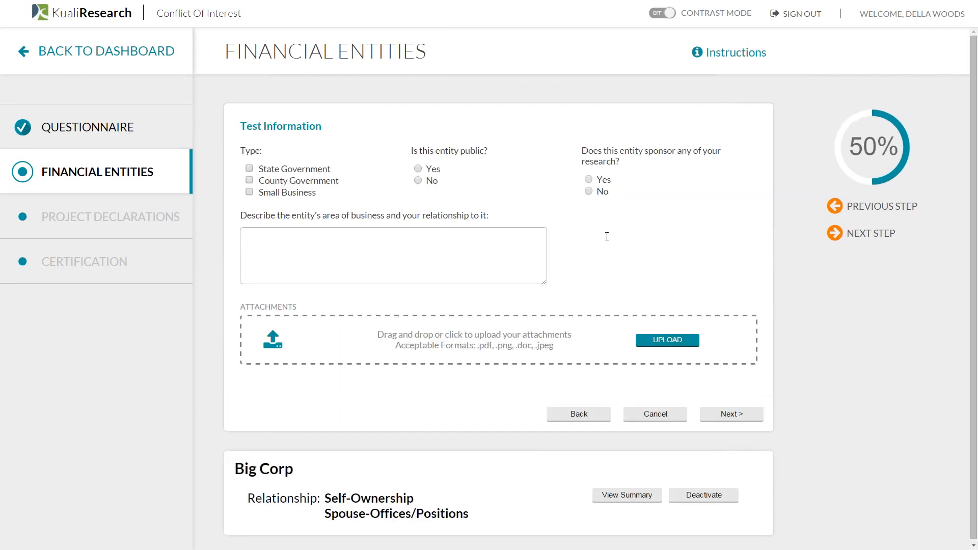
left_click(311, 183)
left_click(591, 192)
type("comments")
left_click(739, 418)
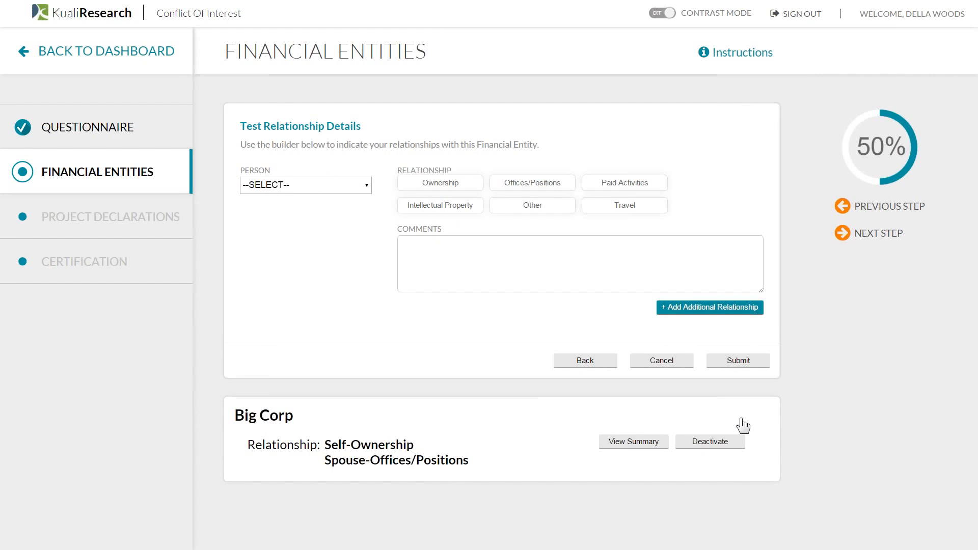
- Start a Self travel relationship for Test with an amount of $200
left_click(360, 188)
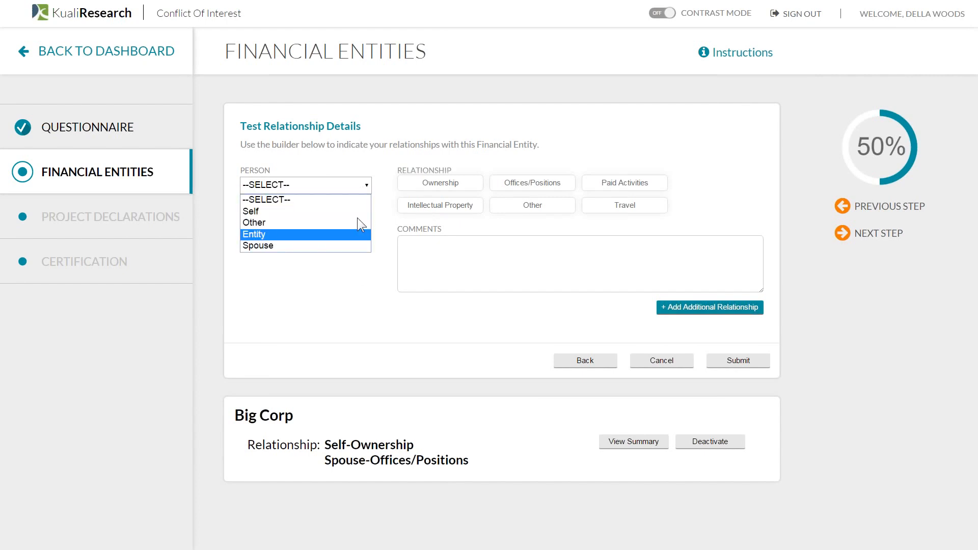
left_click(358, 215)
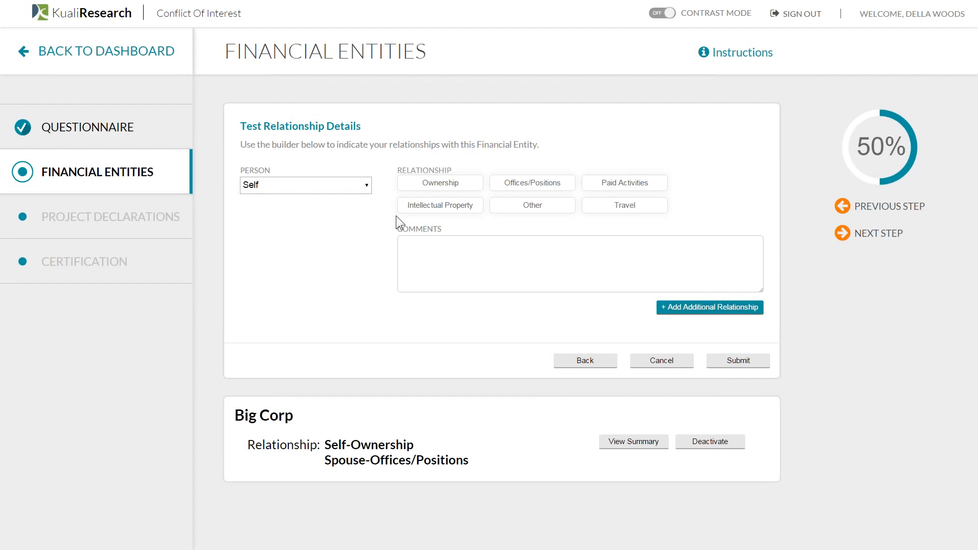
left_click(596, 210)
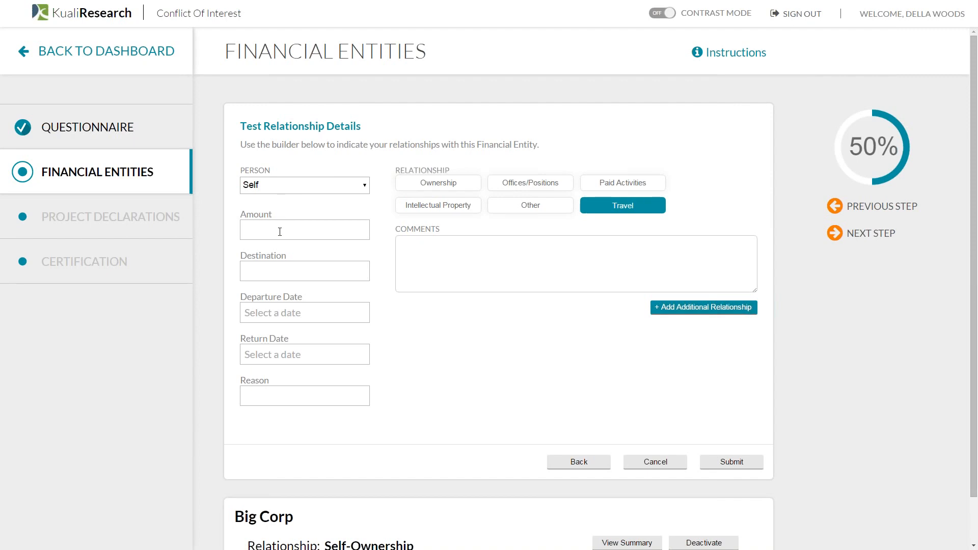
type("200")
key("Tab")
left_click(745, 309)
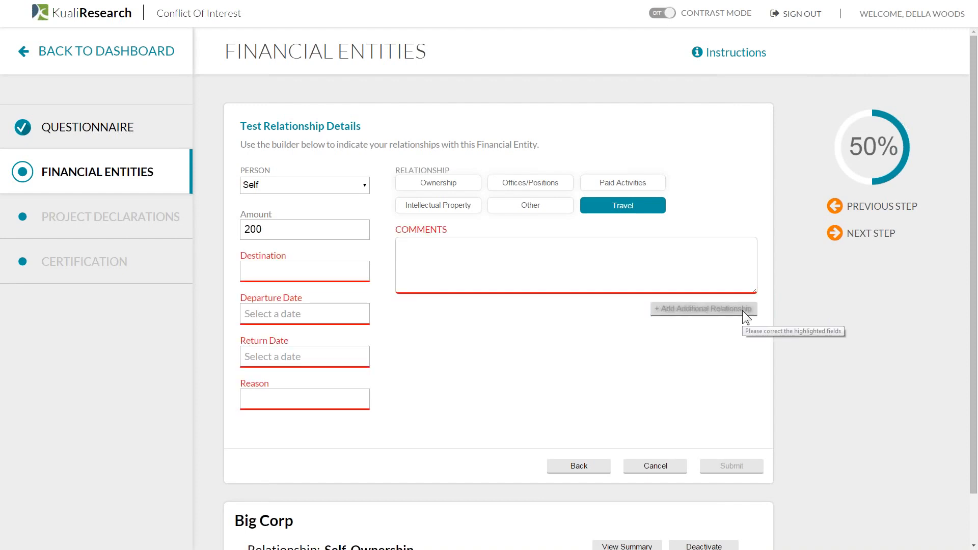
- Complete the travel: destination DC, Nov 3–4, reason 'conference', comment added, then submit Test
left_click(336, 271)
type("DC")
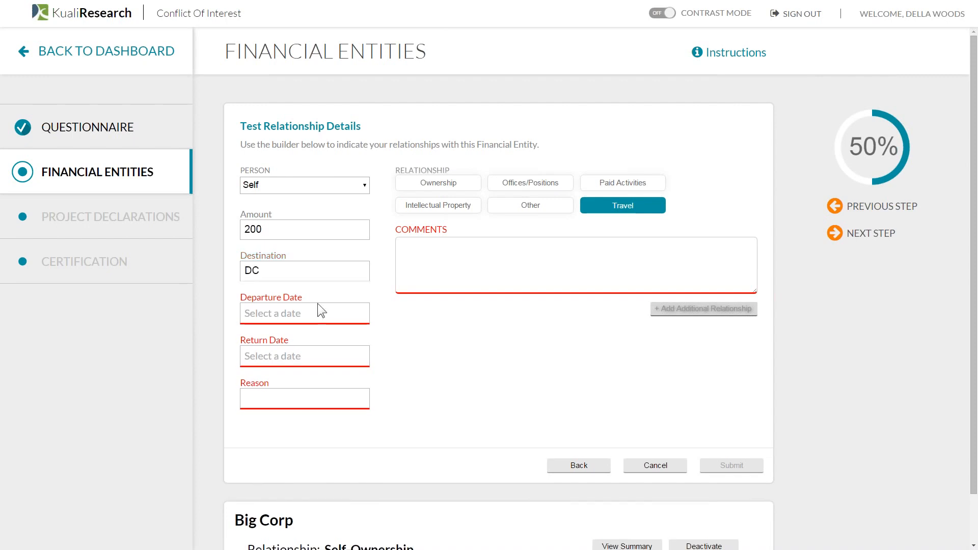
left_click(318, 306)
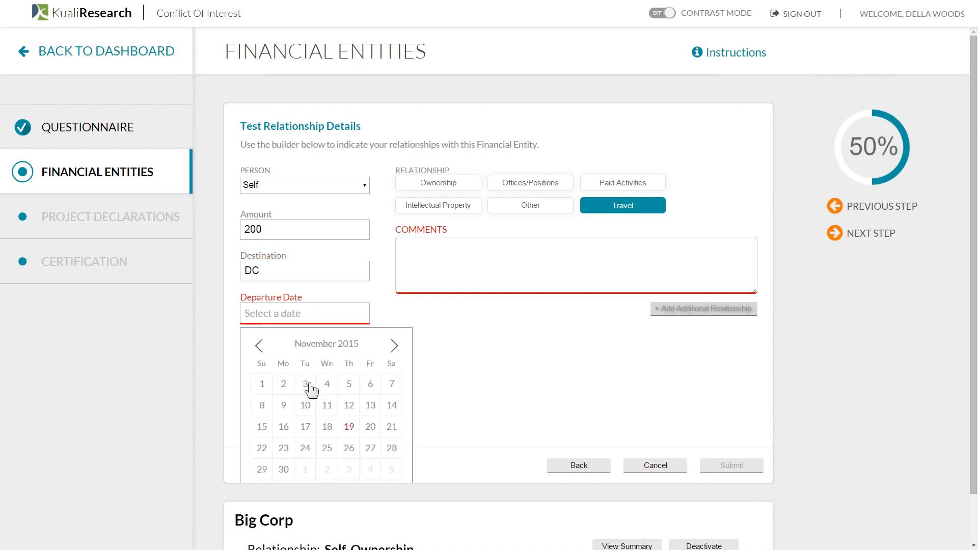
left_click(310, 386)
left_click(326, 361)
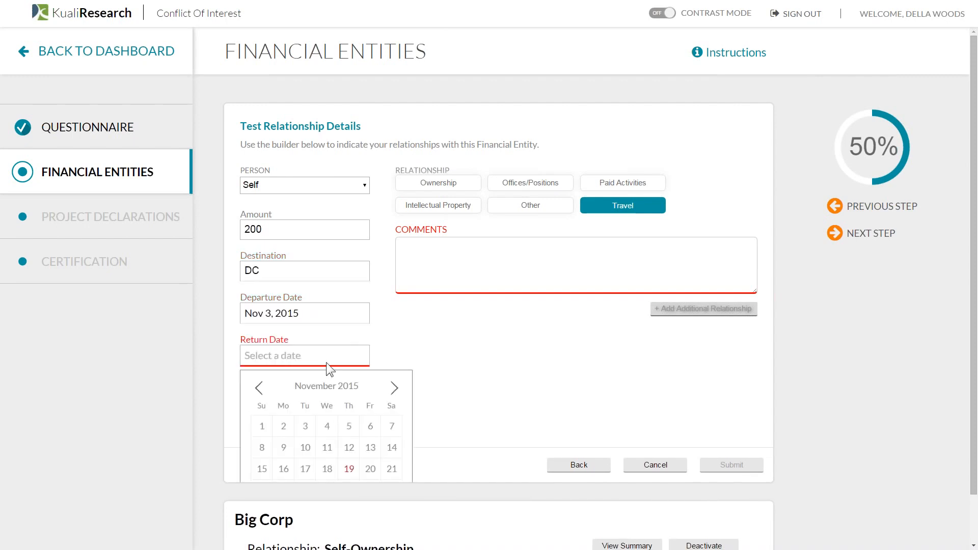
left_click(329, 430)
type("con")
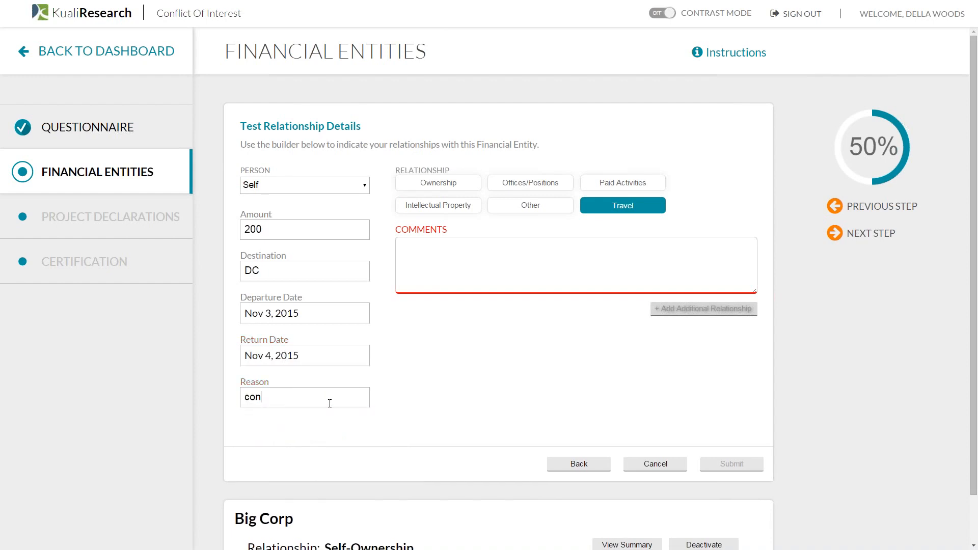
type("ference")
left_click(478, 266)
type("comment")
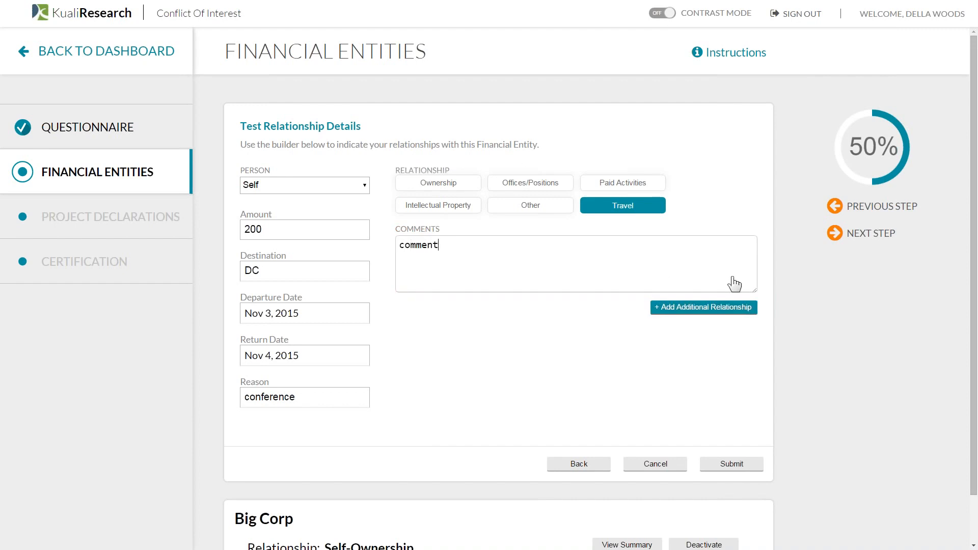
left_click(733, 308)
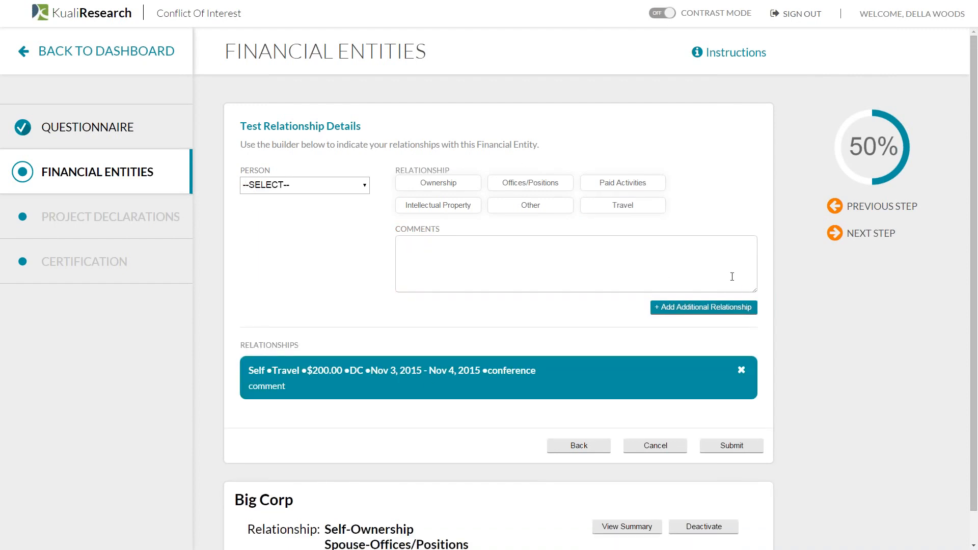
left_click(751, 447)
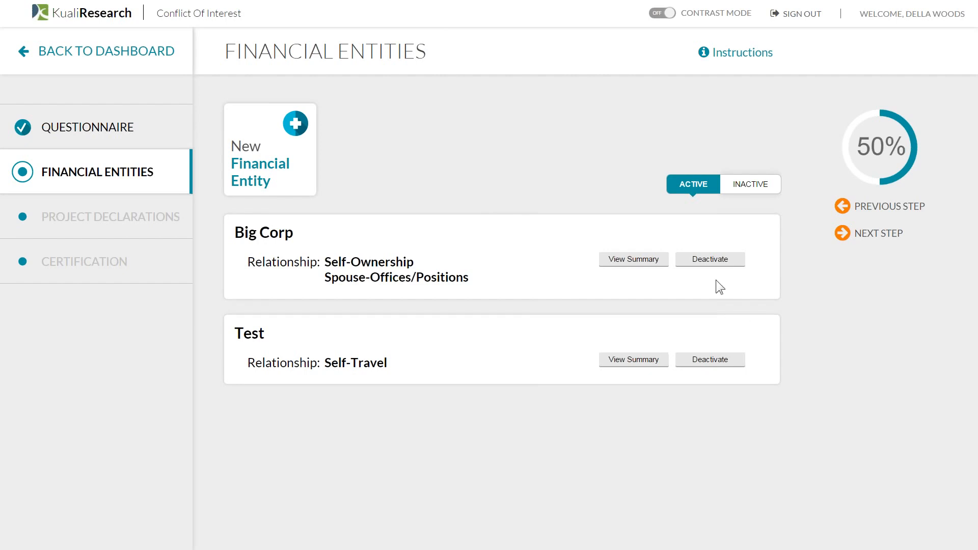
left_click(661, 263)
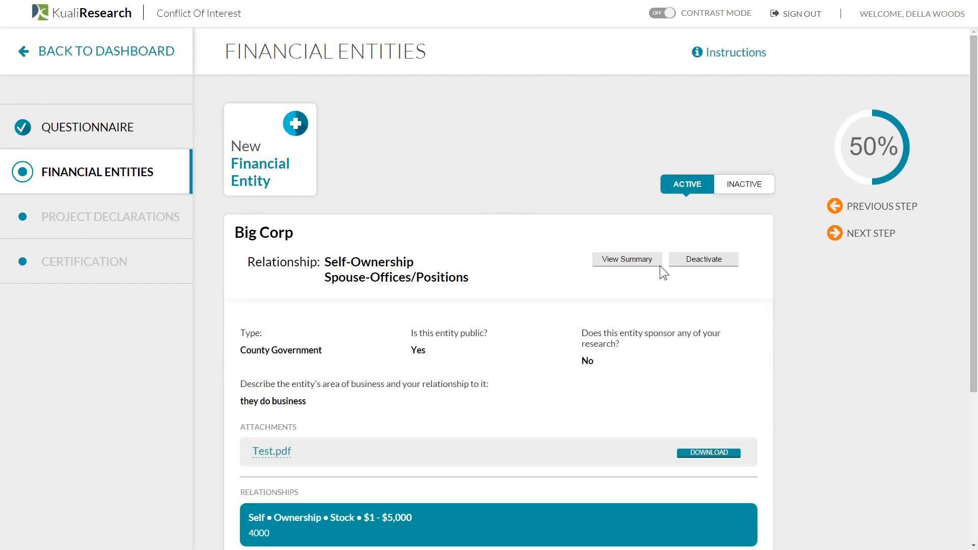
scroll(659, 265, "down", 2)
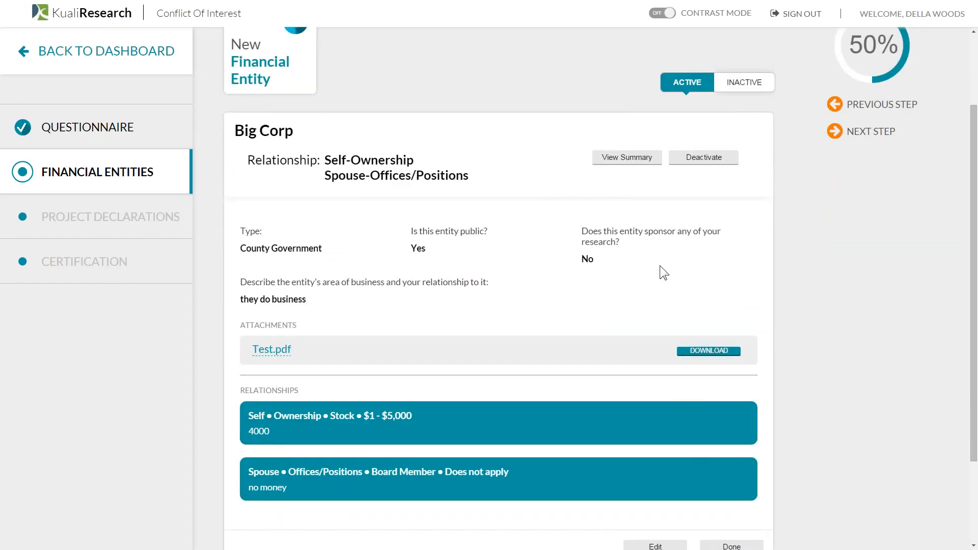
scroll(660, 266, "down", 2)
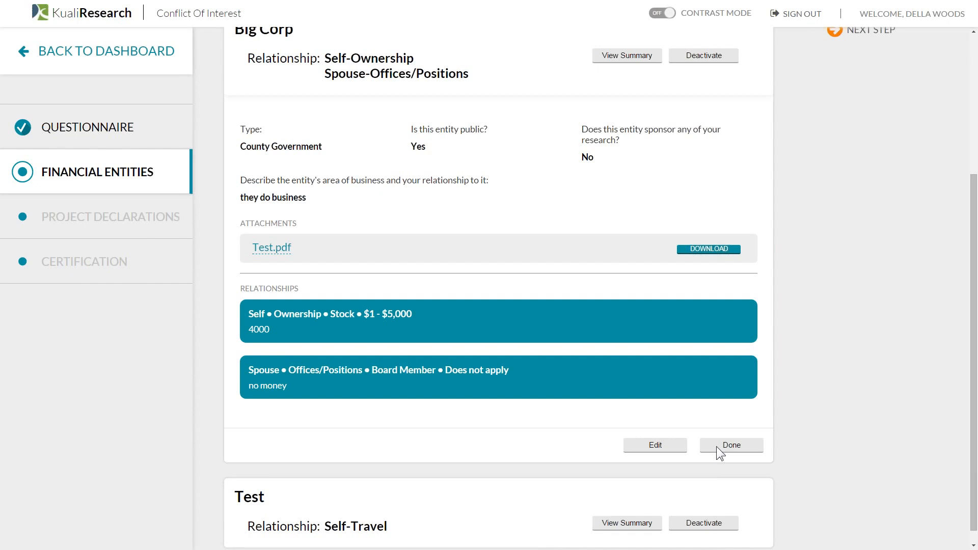
left_click(718, 448)
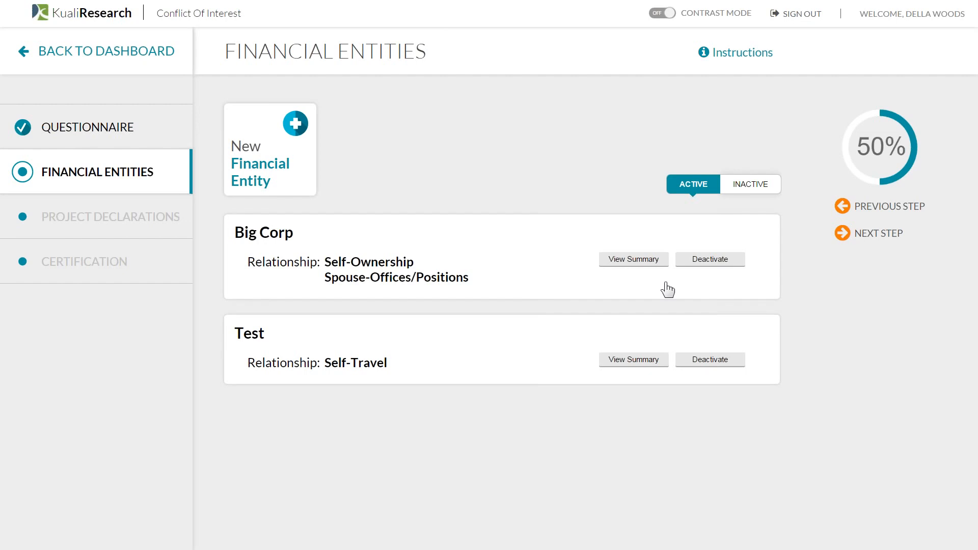
left_click(704, 264)
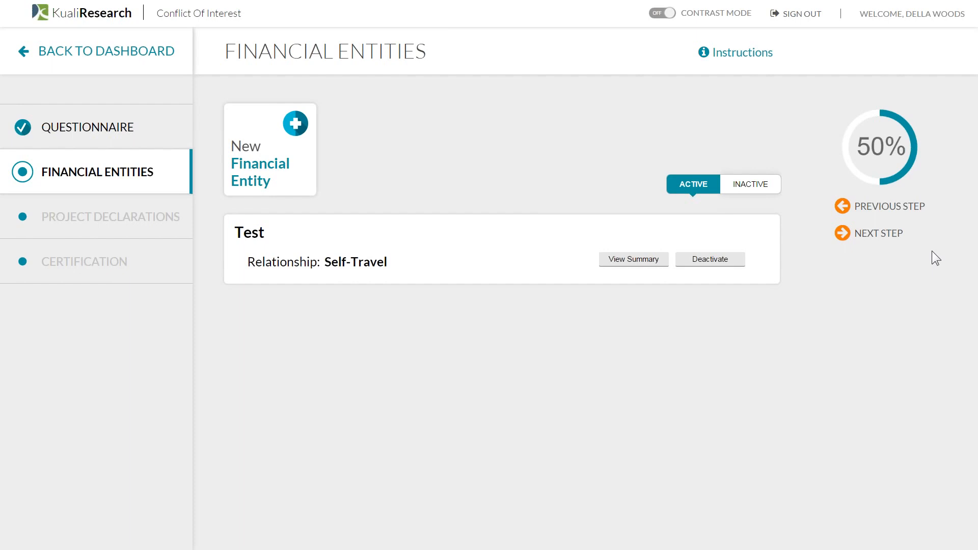
left_click(772, 188)
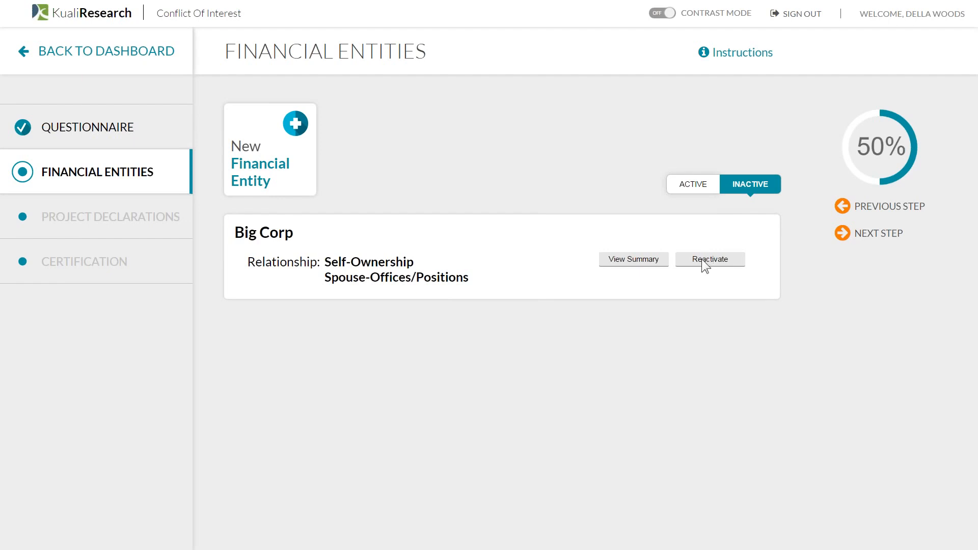
left_click(703, 261)
left_click(681, 183)
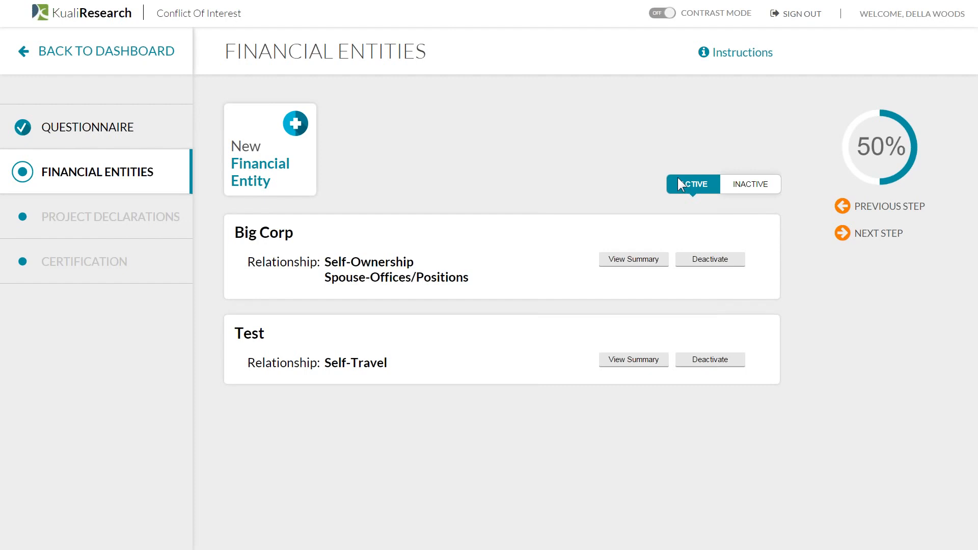
- Advance to Project Declarations and switch to the SFI View listed by financial entity
left_click(874, 234)
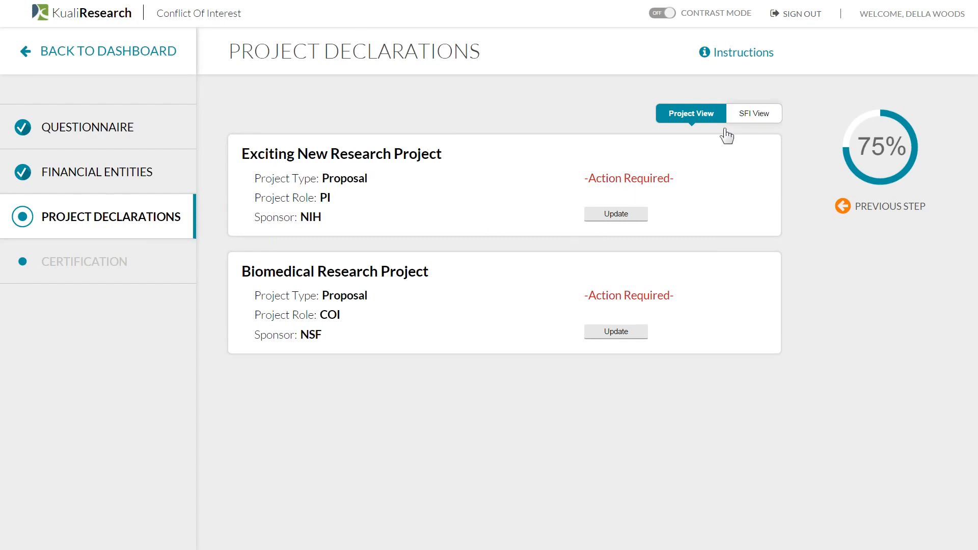
left_click(742, 119)
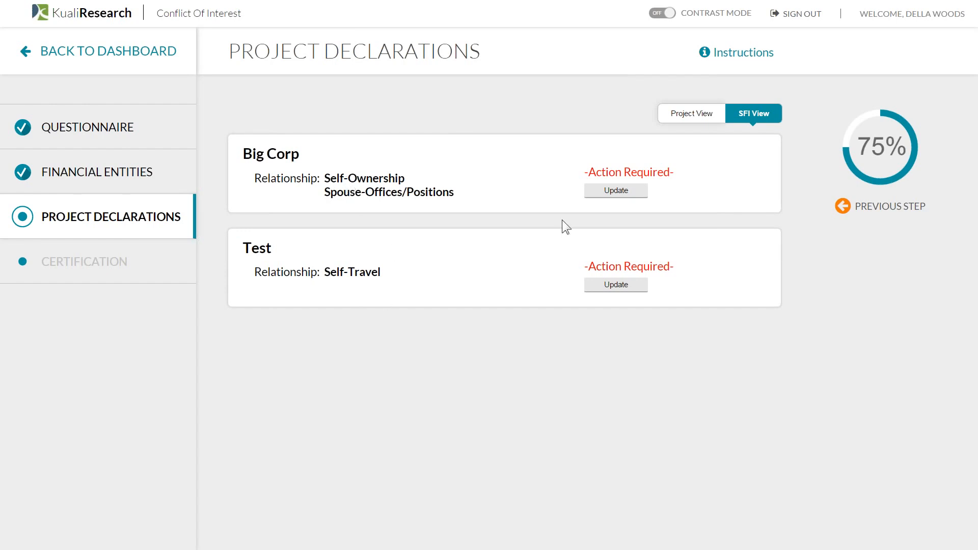
- Declare Big Corp No Conflict for Exciting New Research Project and Biomedical Research Project
left_click(616, 191)
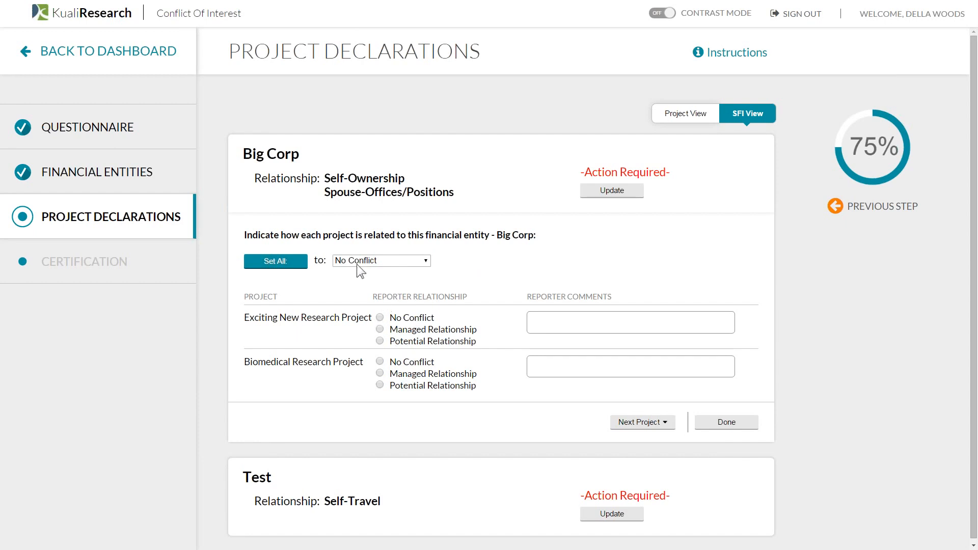
left_click(380, 317)
left_click(380, 374)
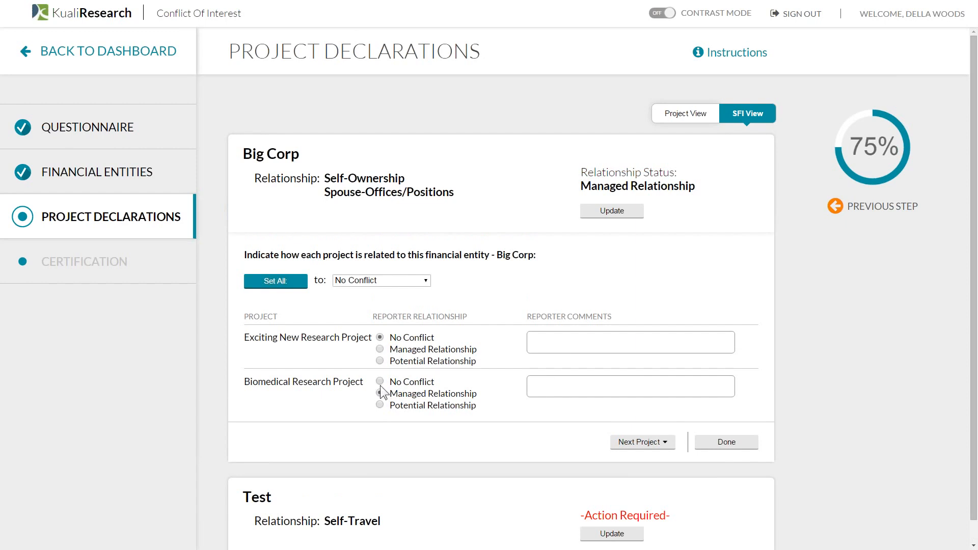
left_click(379, 382)
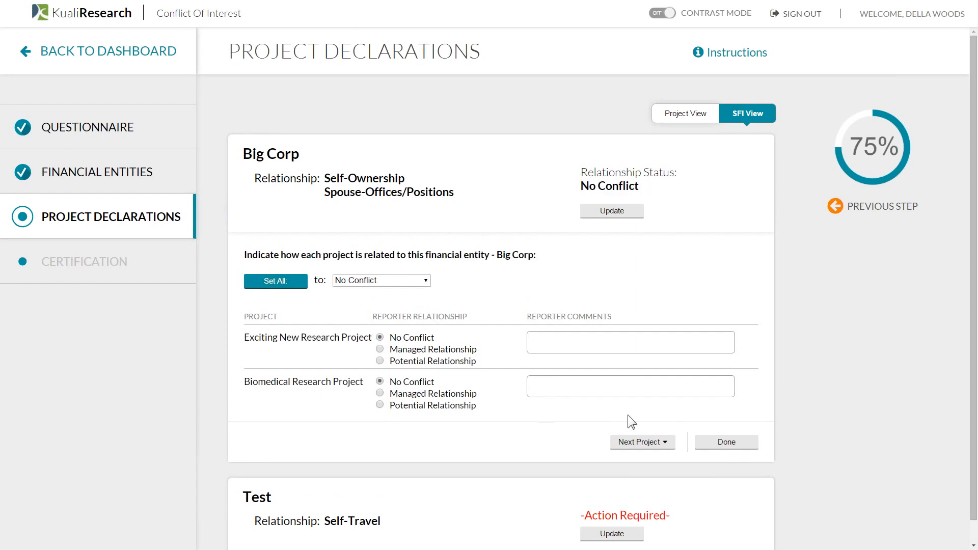
left_click(747, 438)
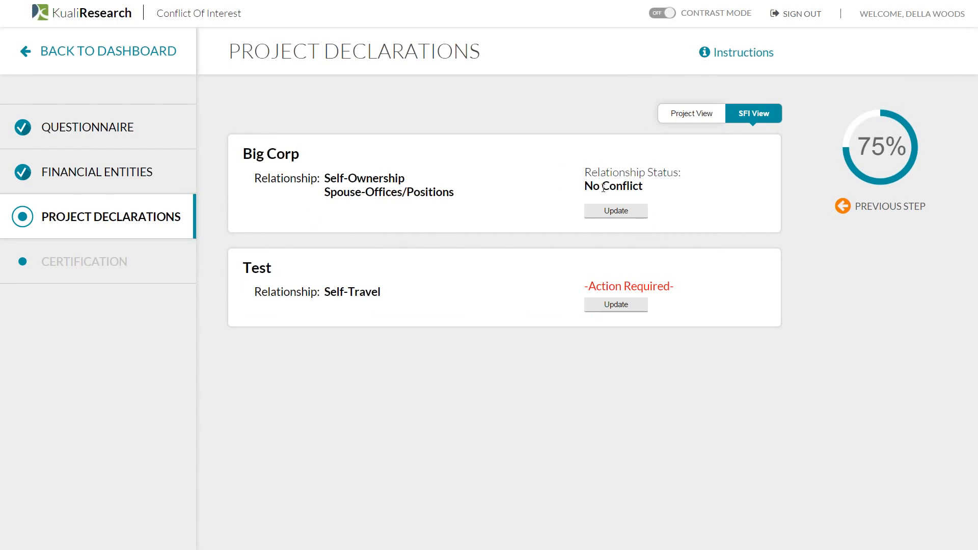
- Mark Test as No Conflict for Exciting New Research Project and Biomedical Research Project, then proceed to Certification
left_click(609, 305)
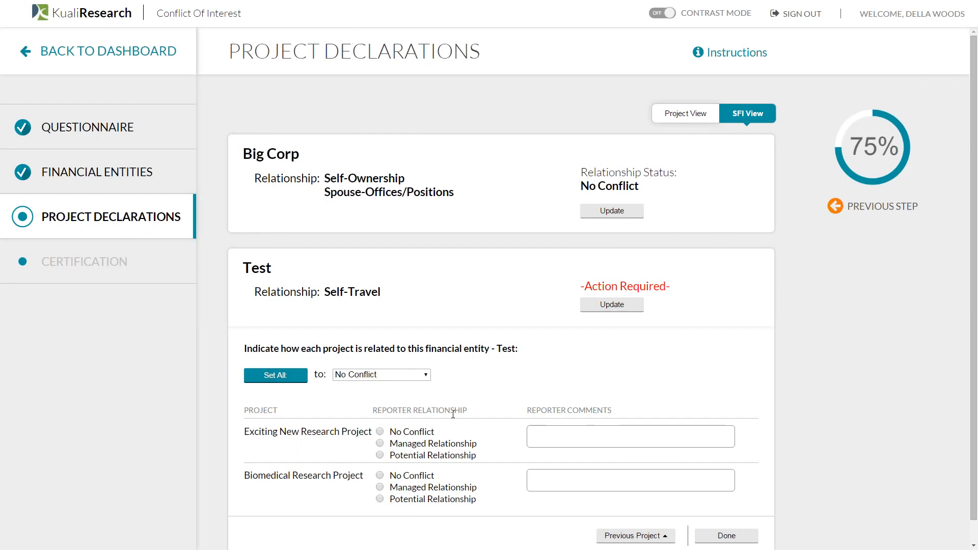
left_click(405, 437)
left_click(405, 477)
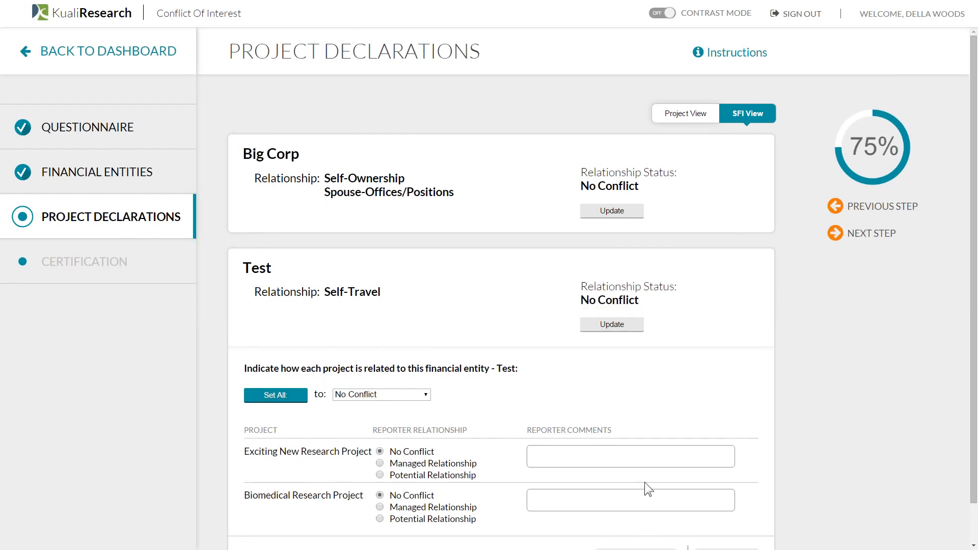
scroll(644, 482, "down", 1)
left_click(723, 507)
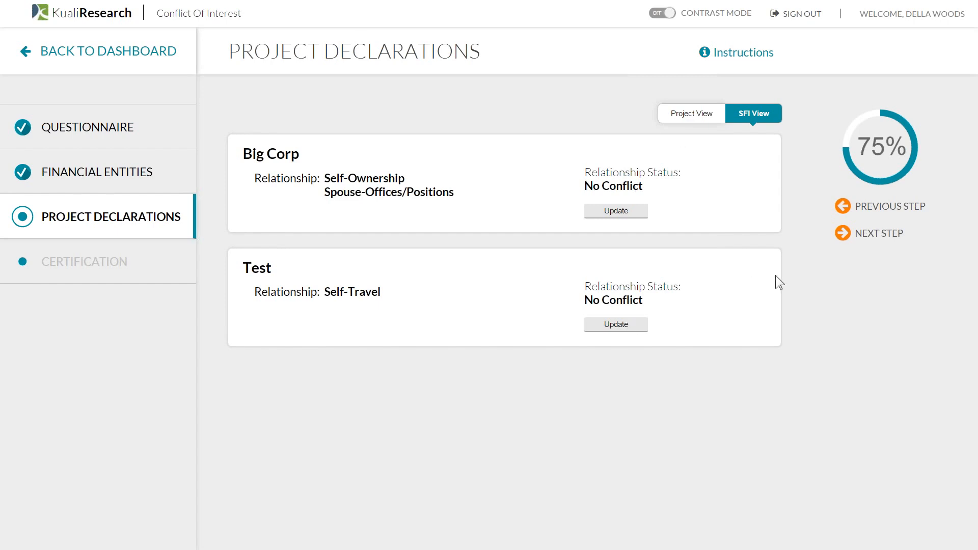
left_click(854, 235)
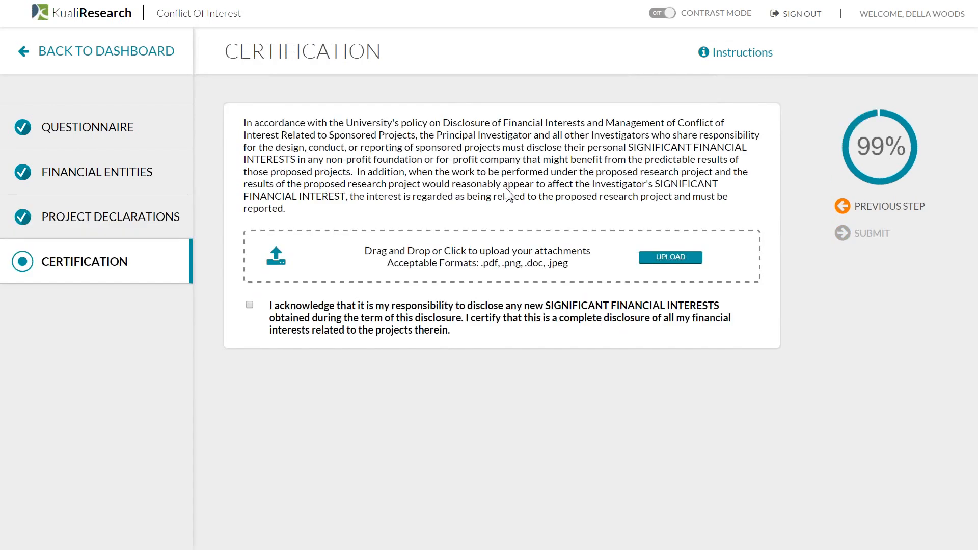
- Return to Certification, tick the acknowledgement and resubmit the revised disclosure
left_click(855, 217)
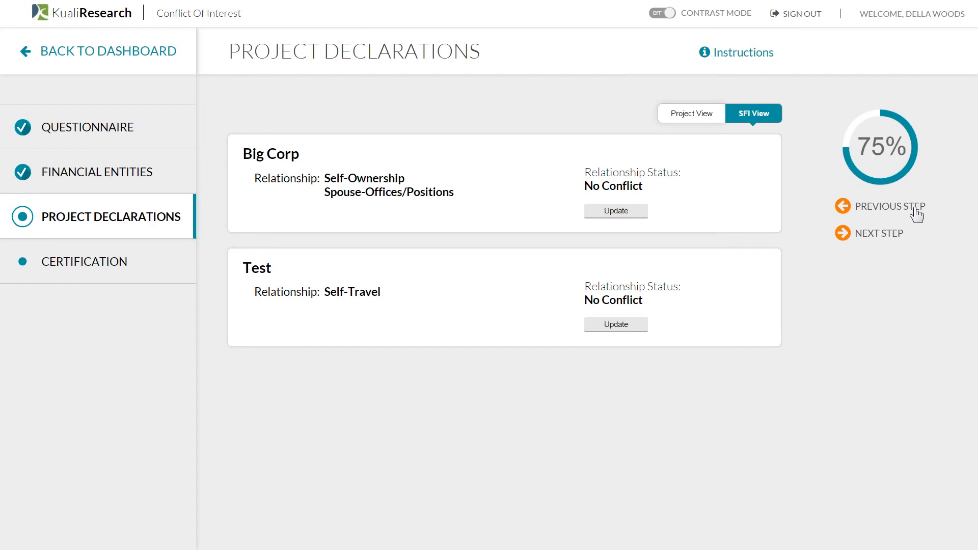
left_click(894, 234)
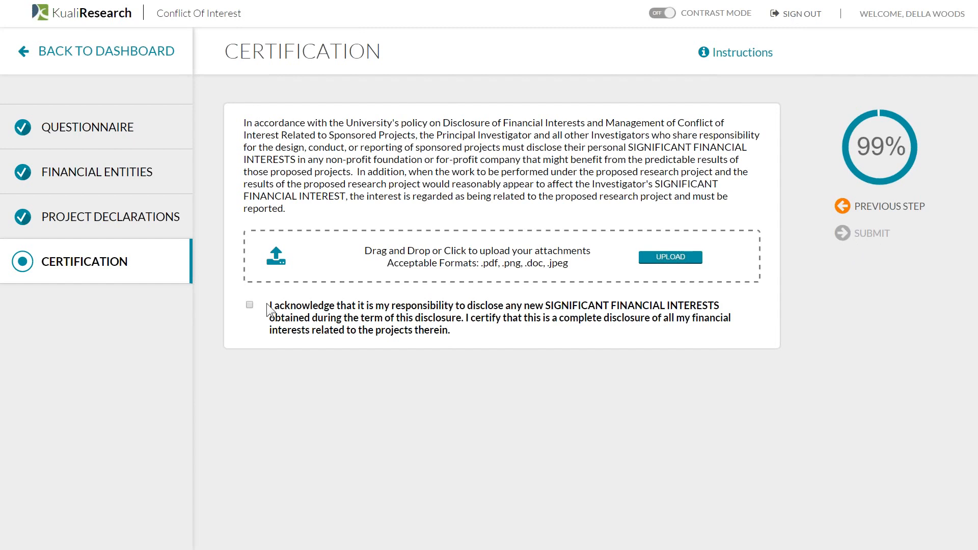
left_click(250, 304)
left_click(872, 234)
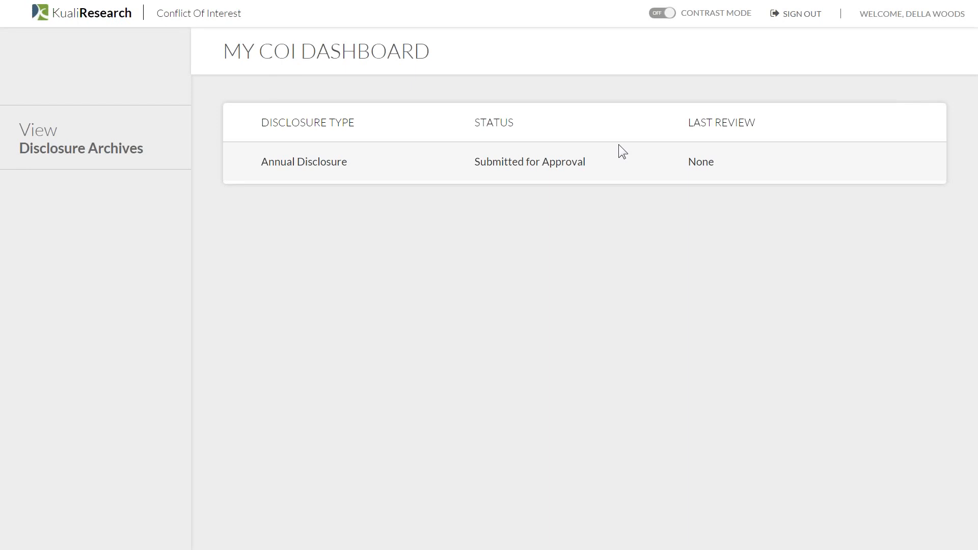
- Sign out of the researcher account and sign in with the COI administrator username
left_click(802, 15)
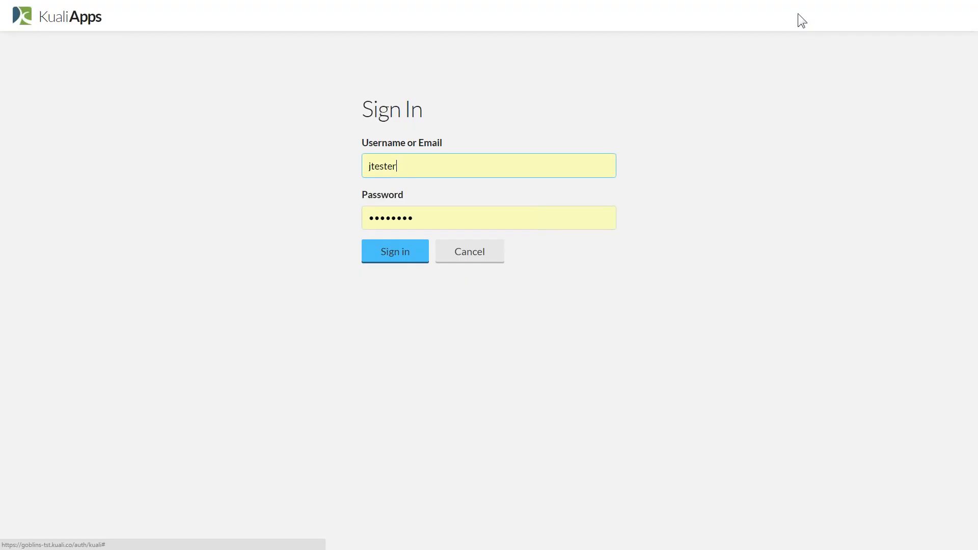
key("BackSpace")
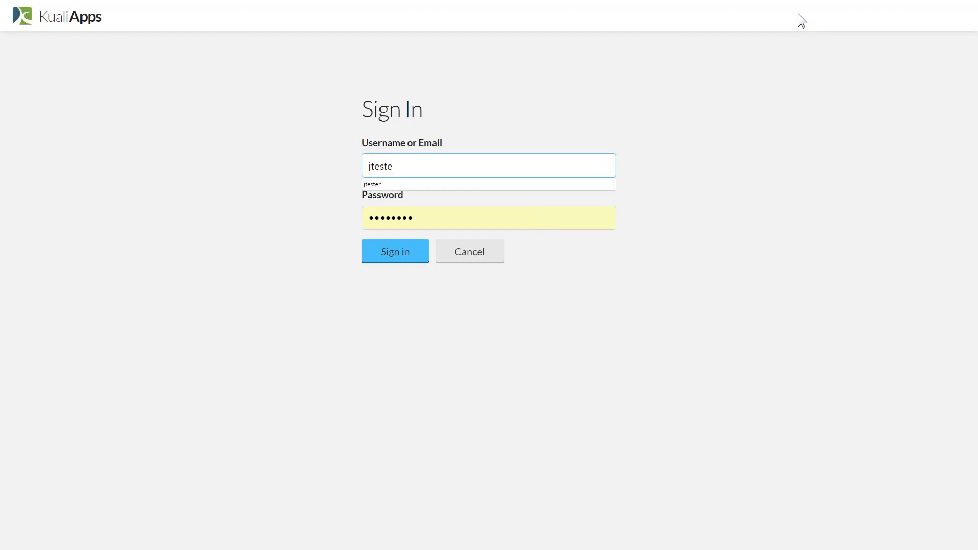
key("BackSpace")
key("BackSpace")
key("BackSpace")
key("BackSpace")
key("BackSpace")
key("BackSpace")
type("coiadmin")
left_click(417, 243)
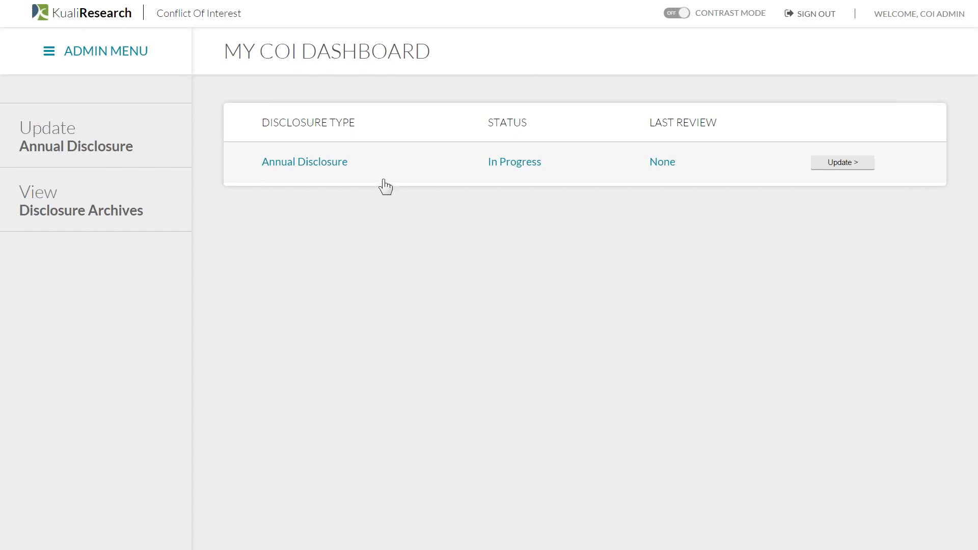
- Open the Admin Dashboard from the Admin Menu to see the three submitted disclosures
left_click(135, 55)
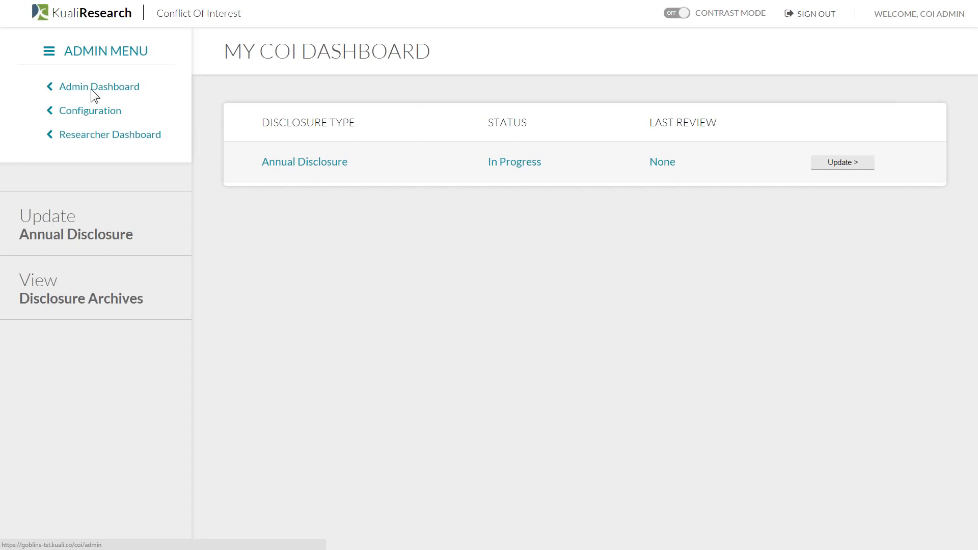
left_click(91, 90)
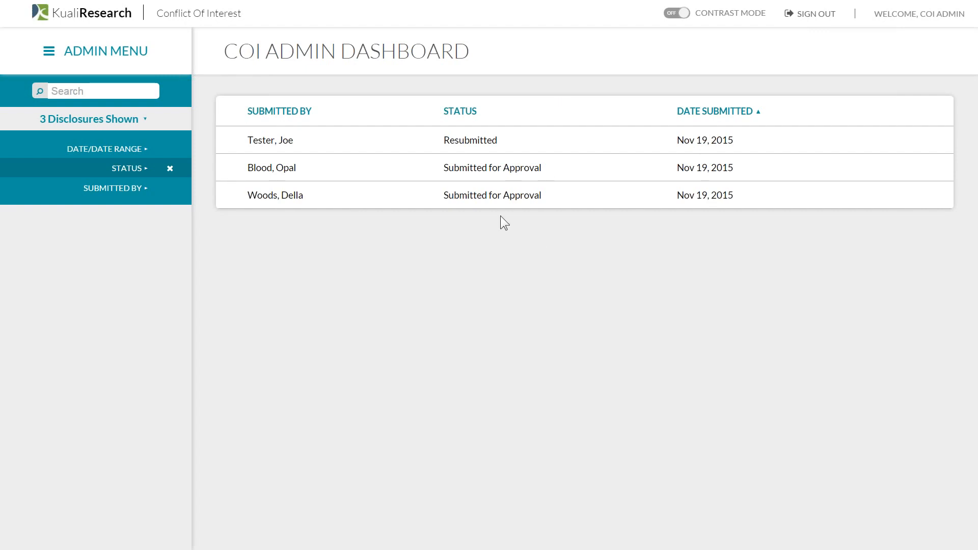
- Look over the date range and status filter options on the disclosure list
left_click(102, 94)
left_click(141, 152)
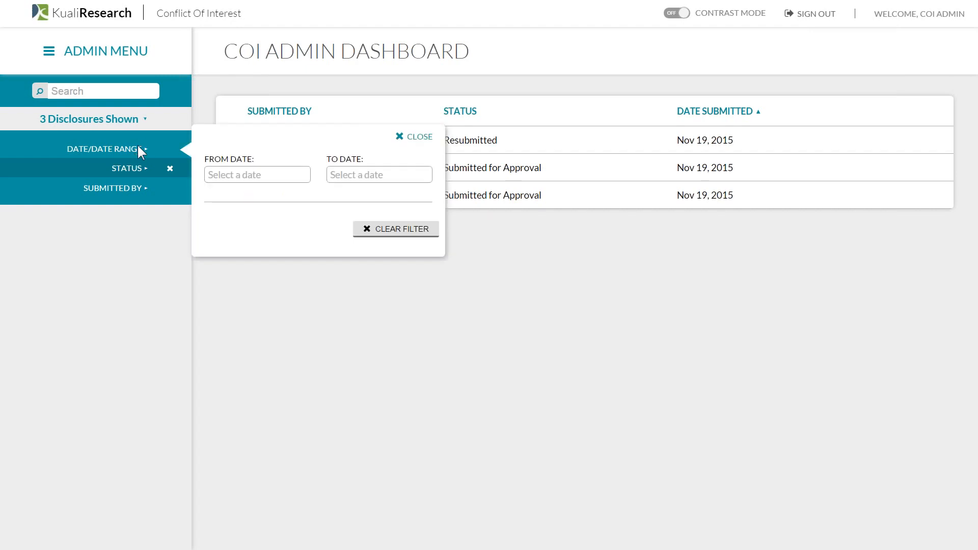
left_click(316, 340)
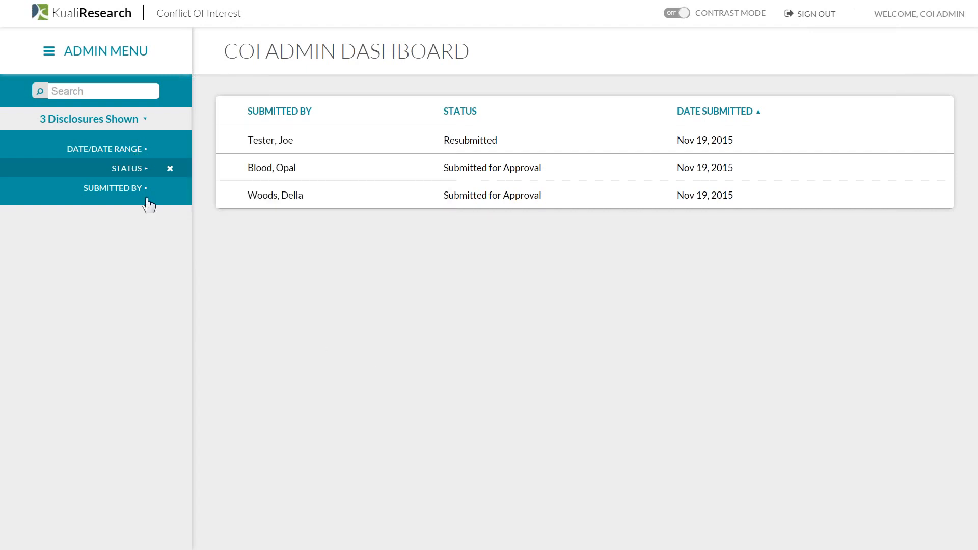
left_click(147, 198)
left_click(427, 333)
- Filter disclosures by the researcher's name as submitter and remove the Status filter
left_click(118, 195)
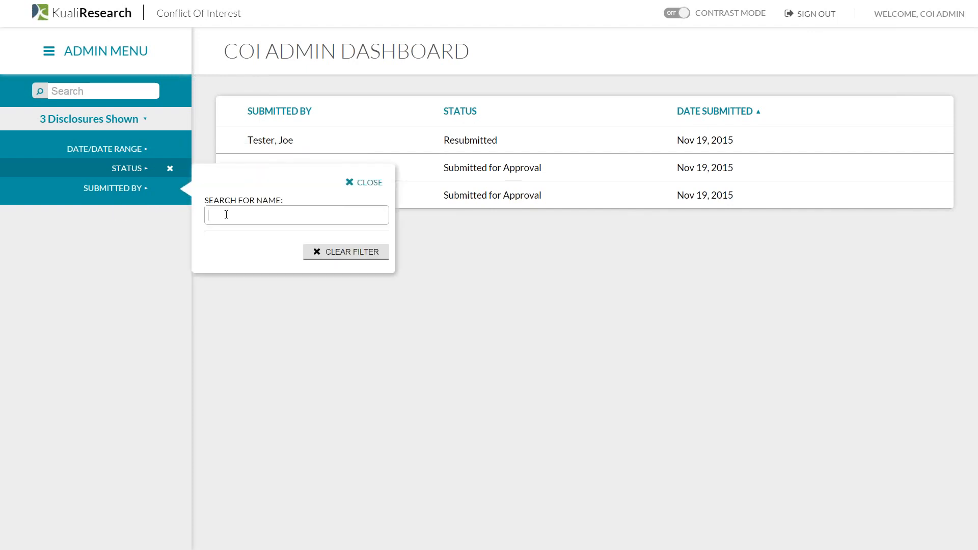
type("wood")
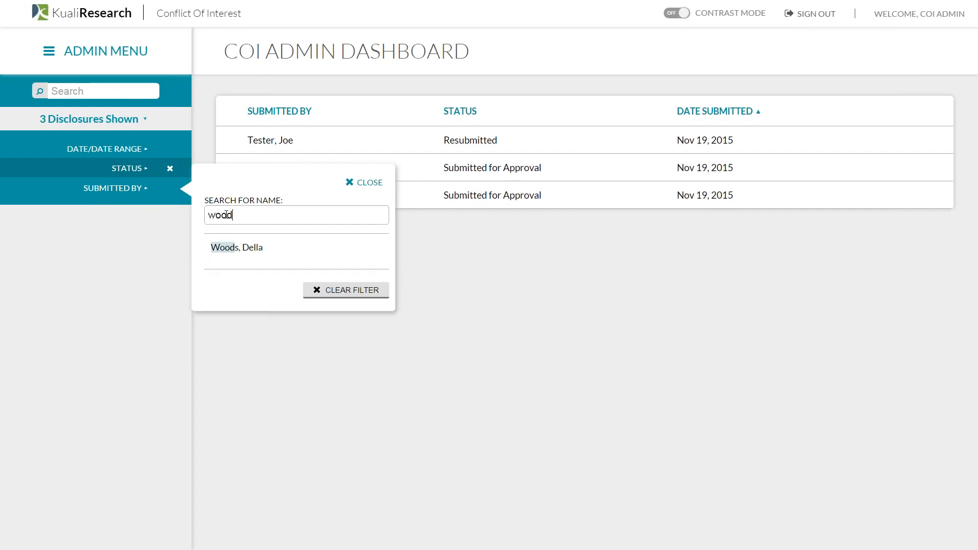
left_click(235, 248)
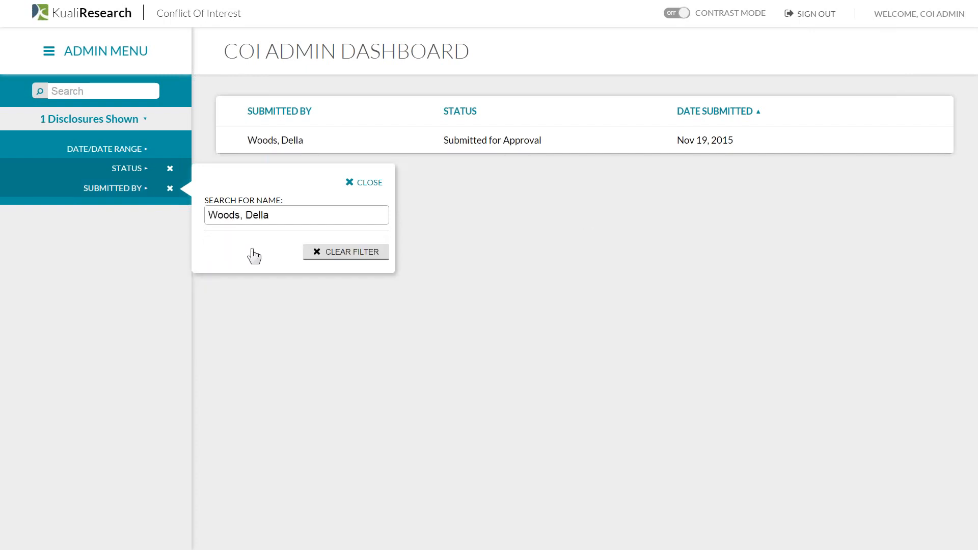
left_click(363, 183)
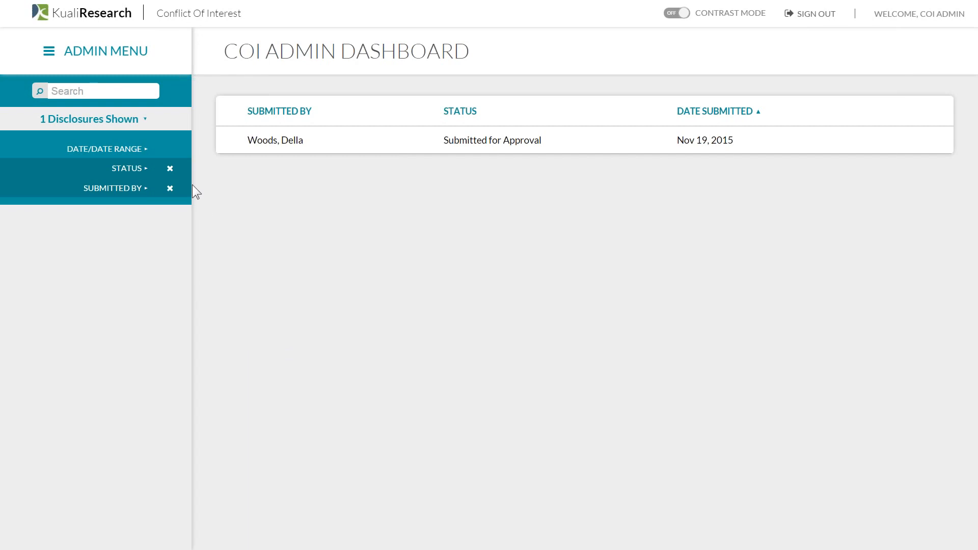
left_click(169, 168)
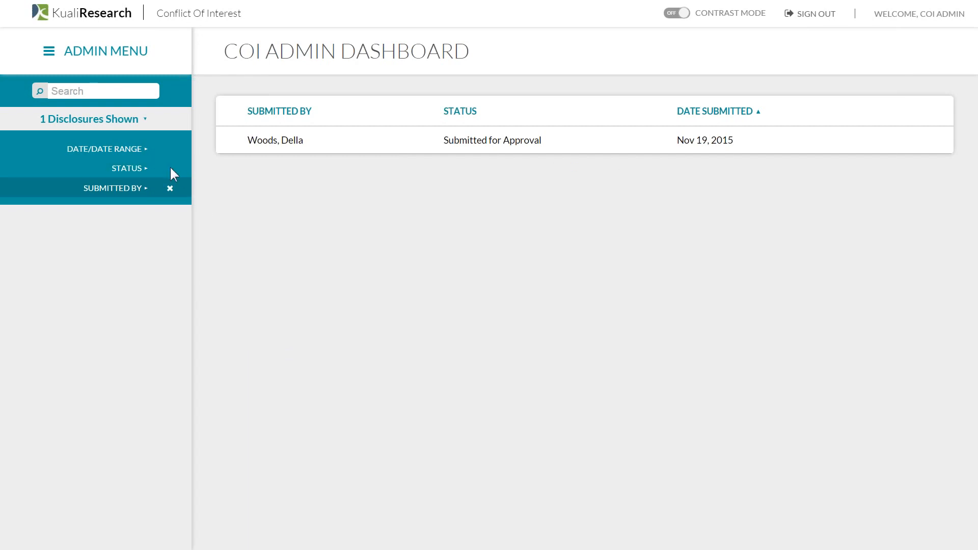
- Open Annual Disclosure #16 and review its questionnaire, financial entities and project declarations
left_click(289, 143)
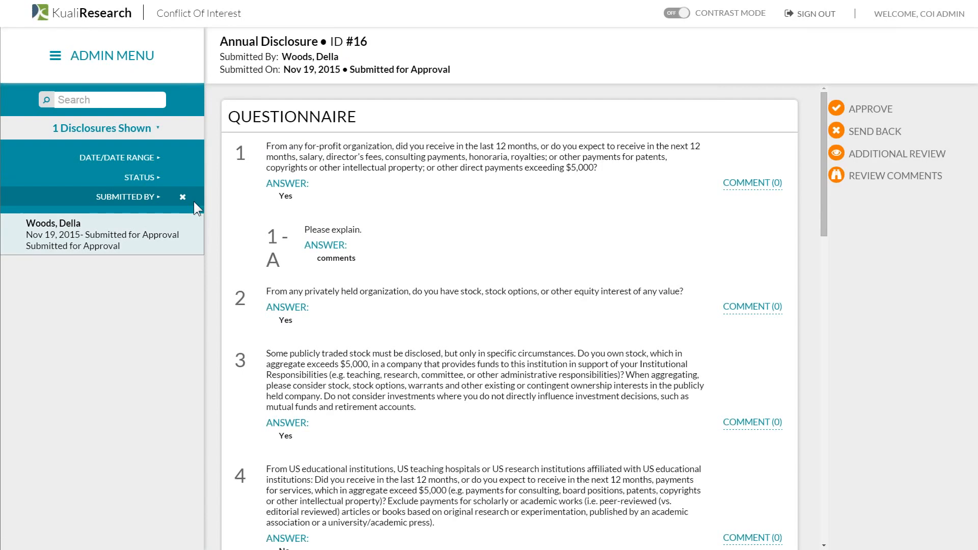
left_click(182, 197)
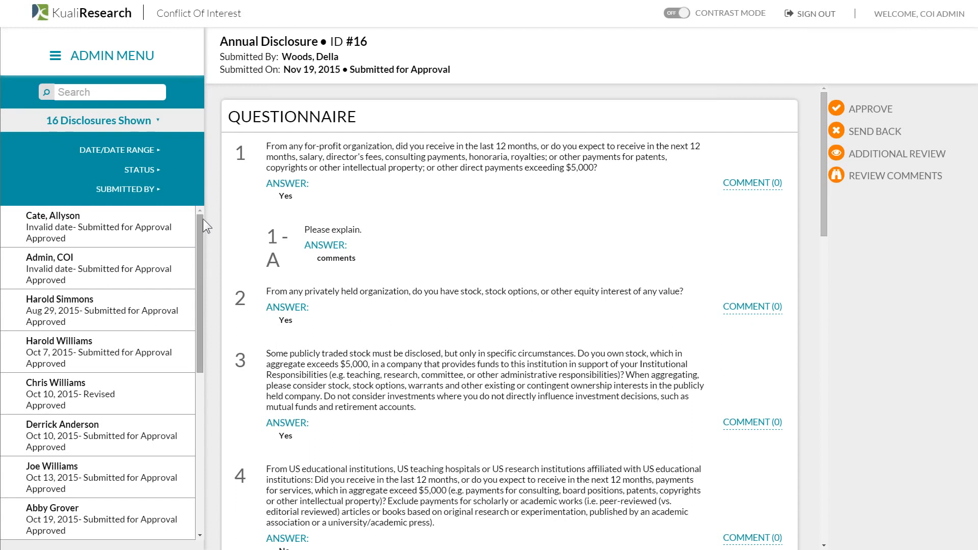
left_click_drag(201, 220, 188, 411)
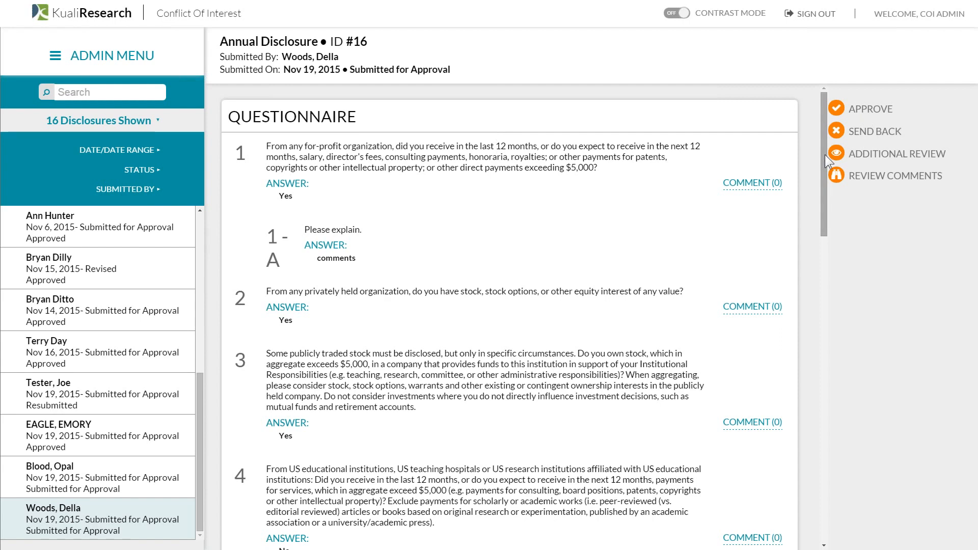
left_click_drag(824, 155, 818, 316)
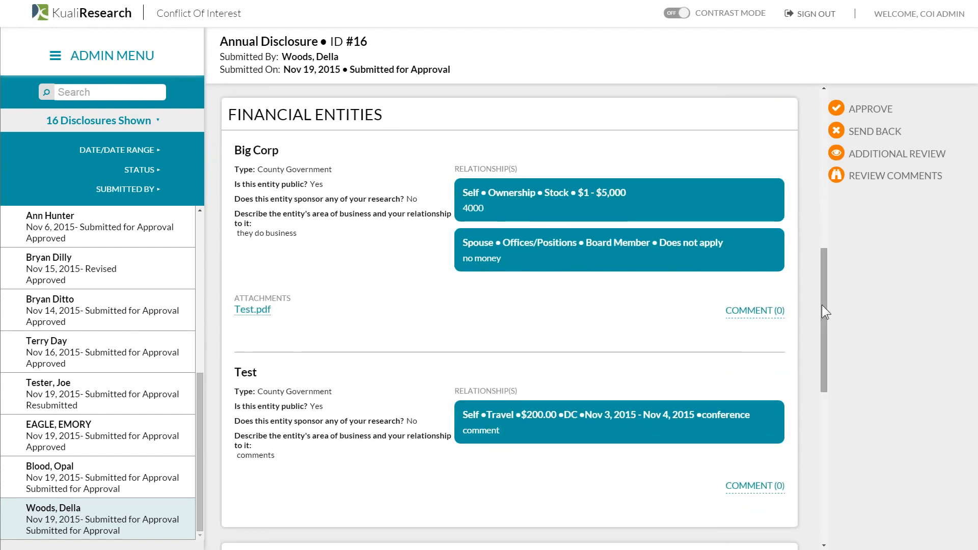
left_click_drag(821, 318, 819, 468)
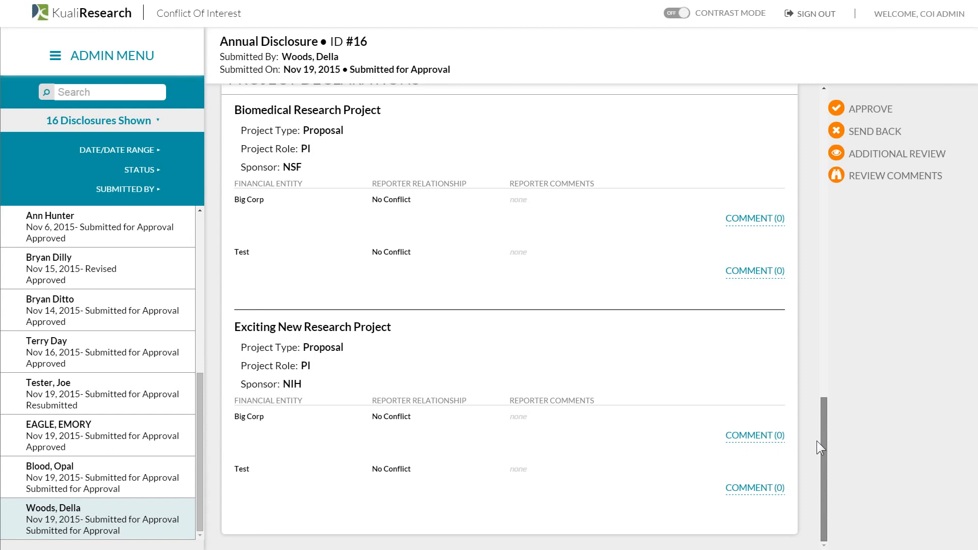
left_click_drag(817, 441, 812, 61)
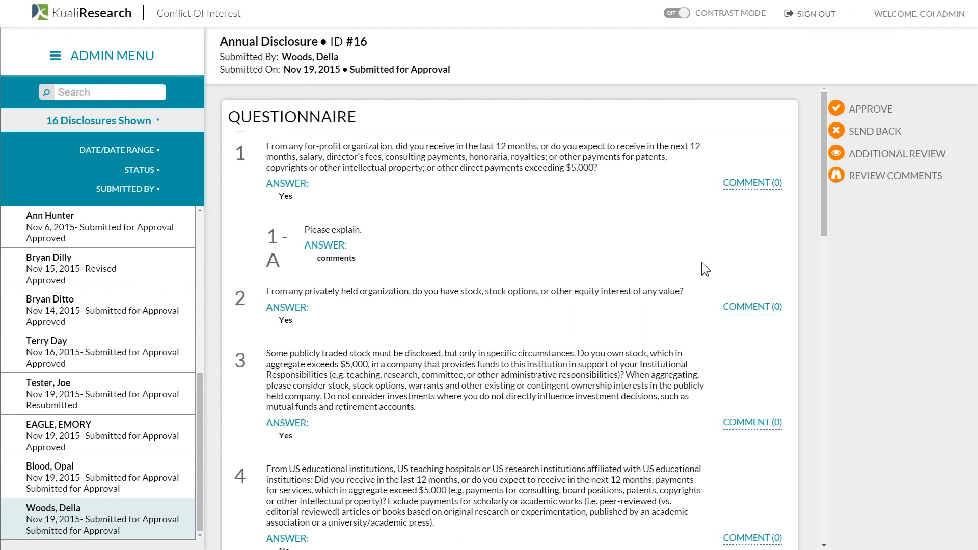
- Post the comment 'Please provide more info' on question 1
left_click(734, 186)
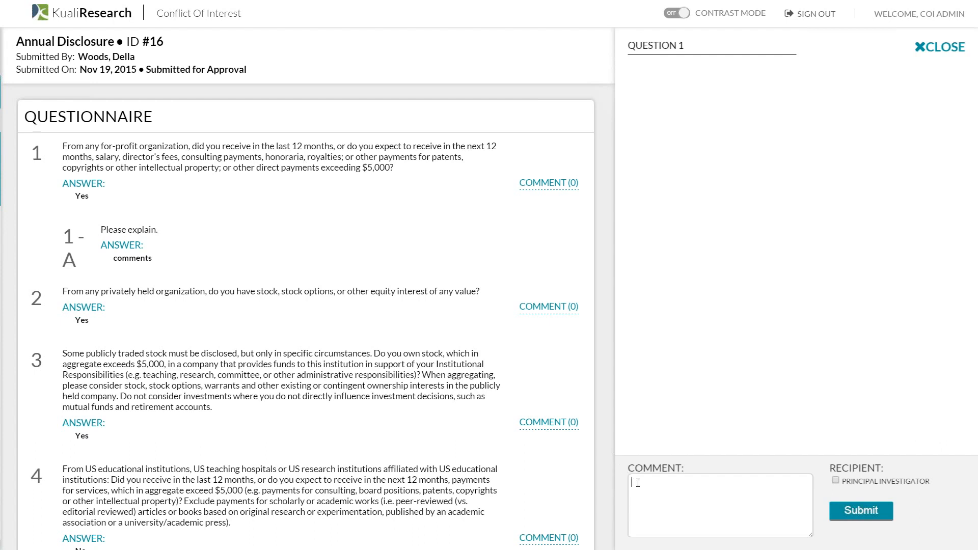
type("Please provide more info")
left_click(877, 512)
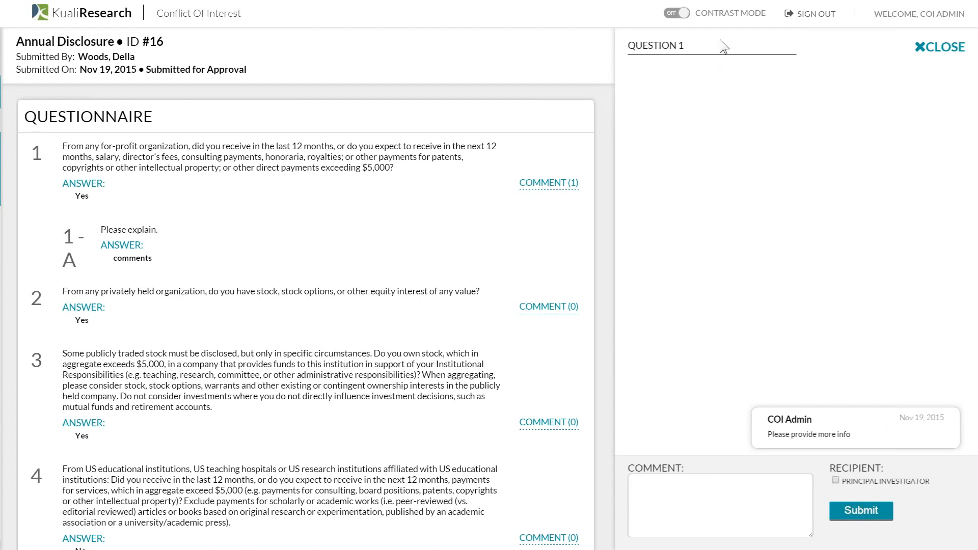
left_click(948, 52)
- Post a 'not clear' comment on the Big Corp financial entity, addressed to the Principal Investigator
scroll(800, 166, "down", 9)
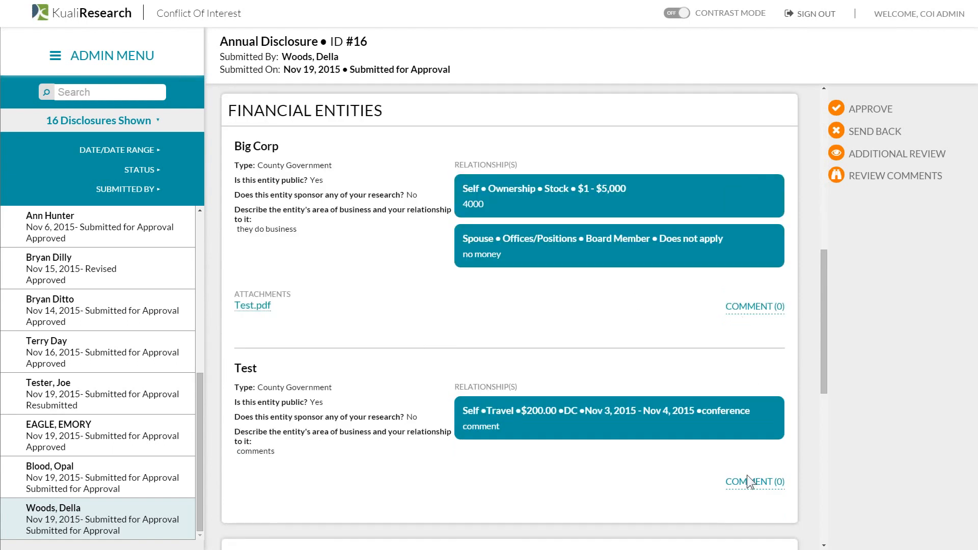
left_click(742, 317)
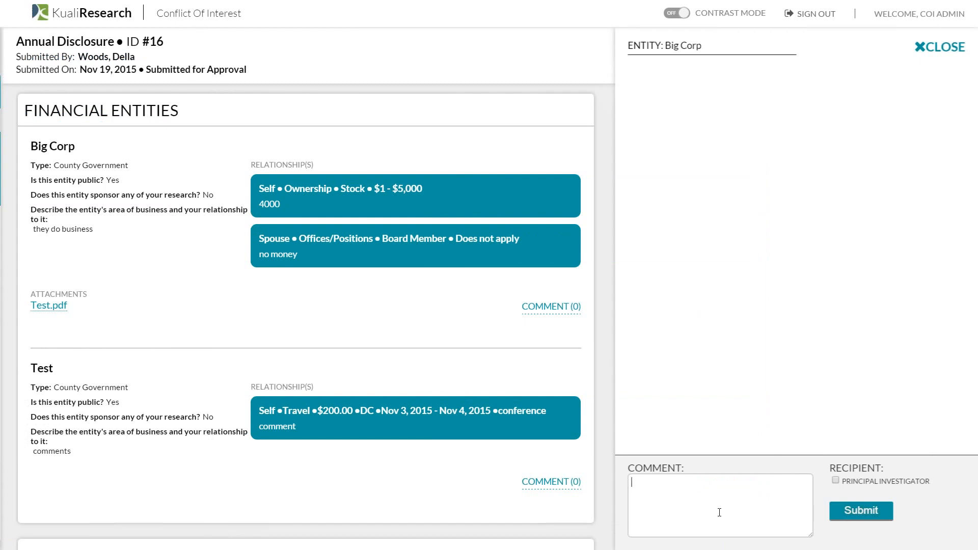
type("no t")
key("BackSpace")
key("BackSpace")
type("t clear")
left_click(836, 479)
left_click(873, 519)
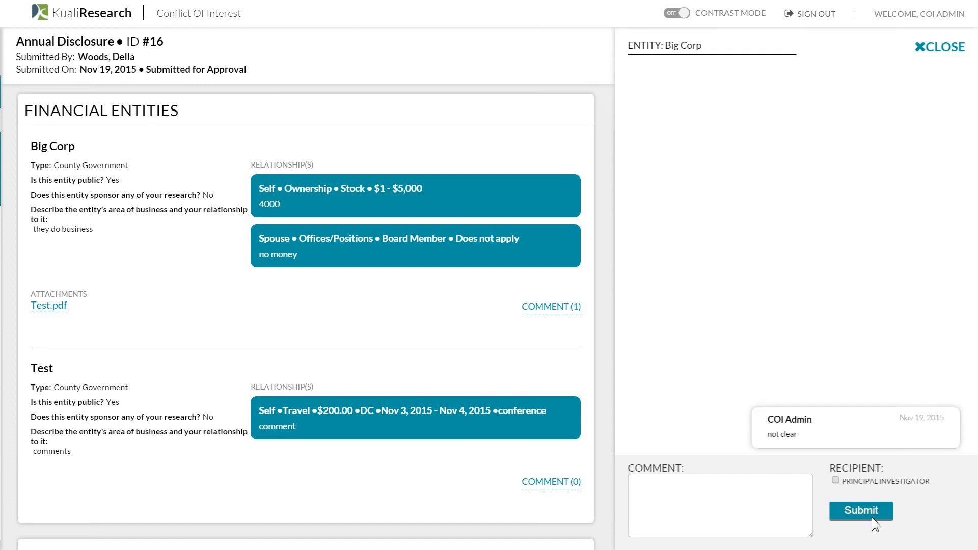
left_click(920, 46)
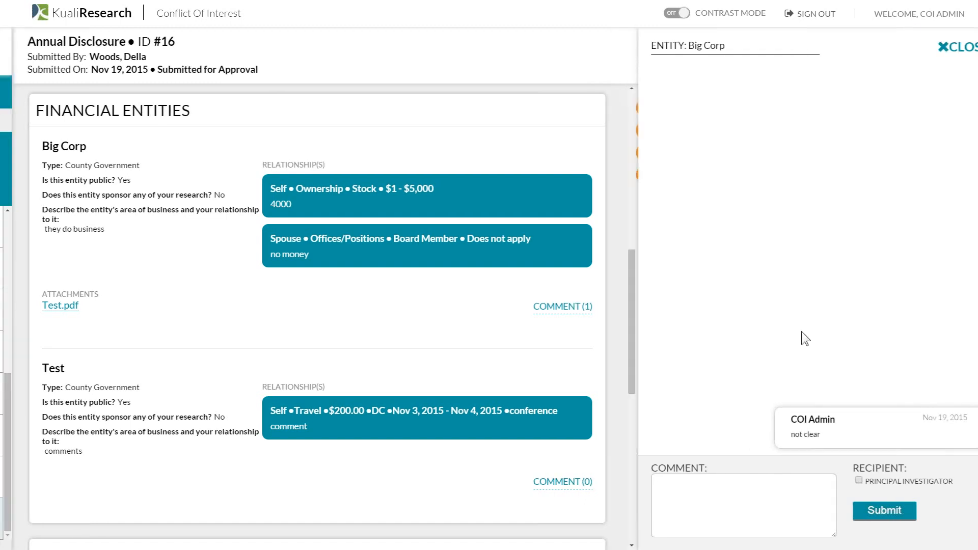
- Open the comment thread for Big Corp under the Biomedical Research Project declaration
scroll(756, 341, "down", 1)
scroll(756, 342, "down", 1)
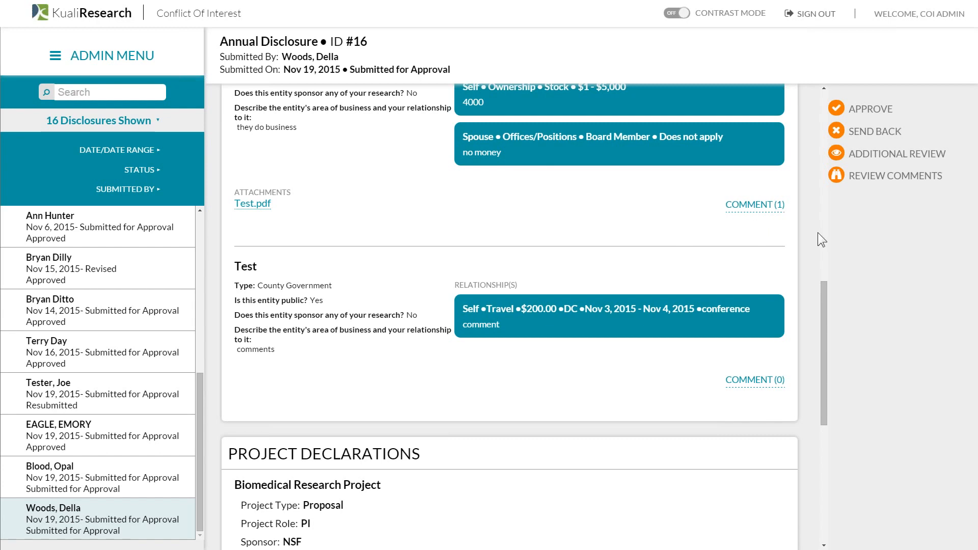
scroll(657, 252, "down", 6)
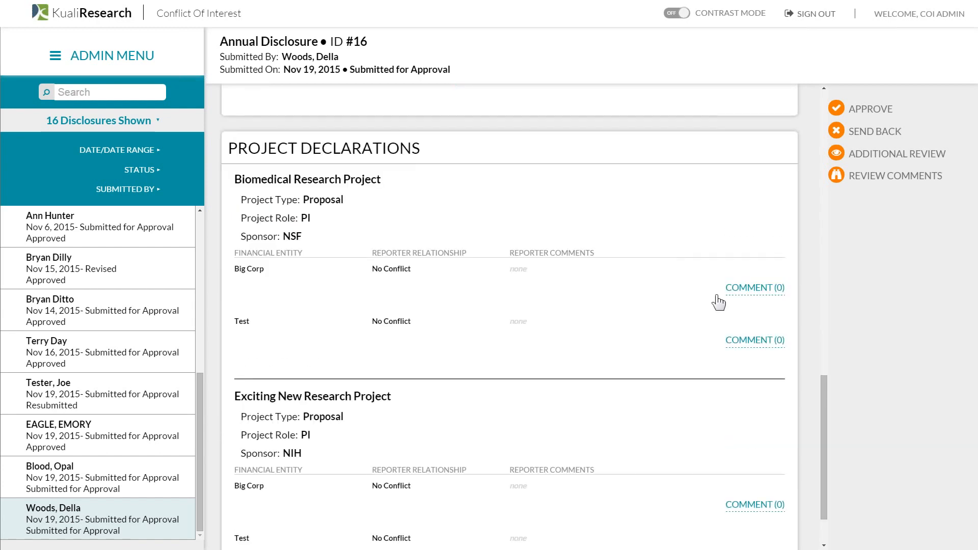
left_click(741, 290)
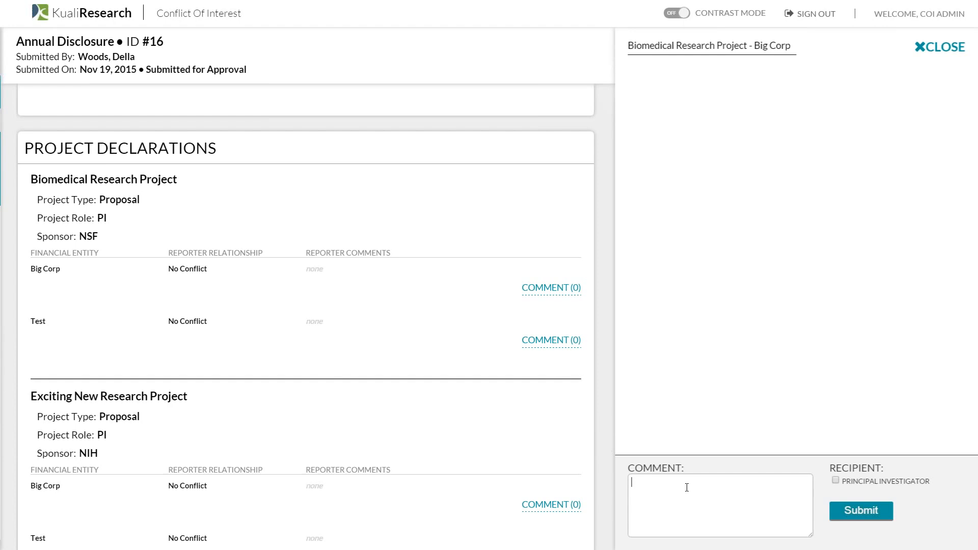
- Post 'this does not seem right' on the Biomedical Research Project – Big Corp declaration
type("this doe")
type("s not")
type(" semm")
type(" rig")
type("ht")
left_click(889, 507)
left_click(941, 46)
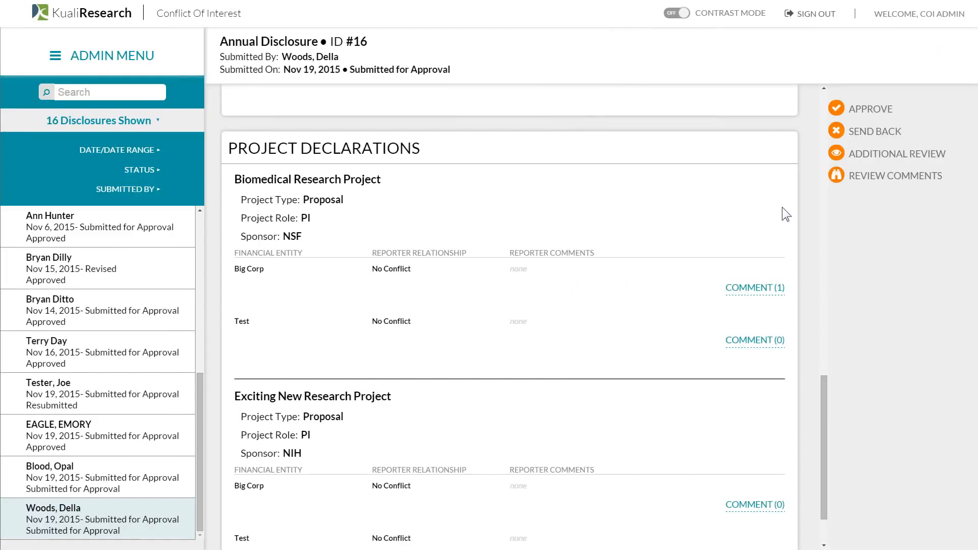
left_click(861, 176)
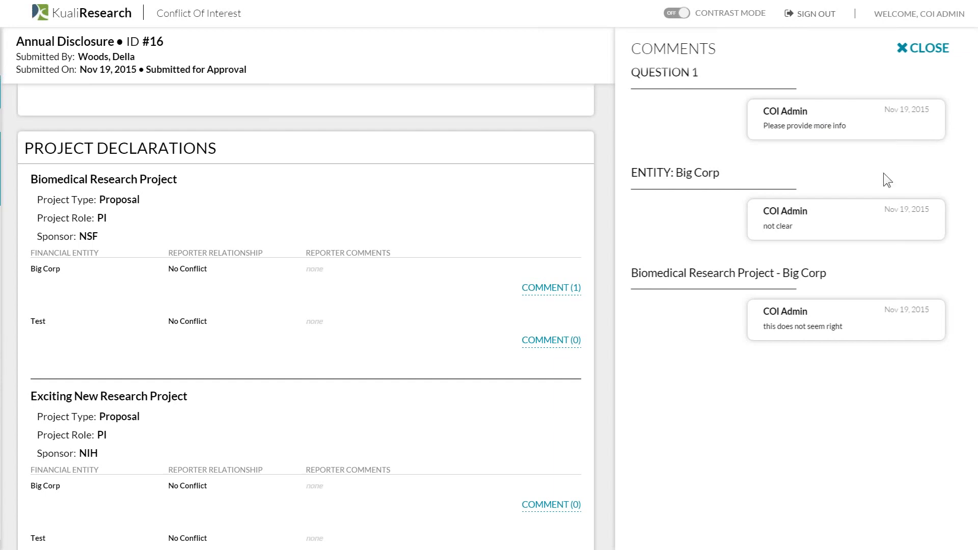
left_click(943, 57)
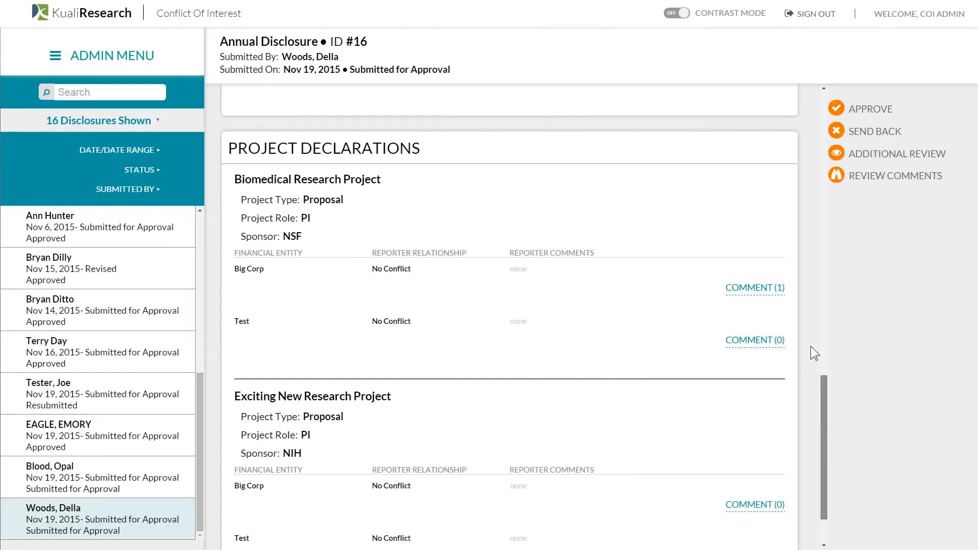
scroll(811, 346, "up", 15)
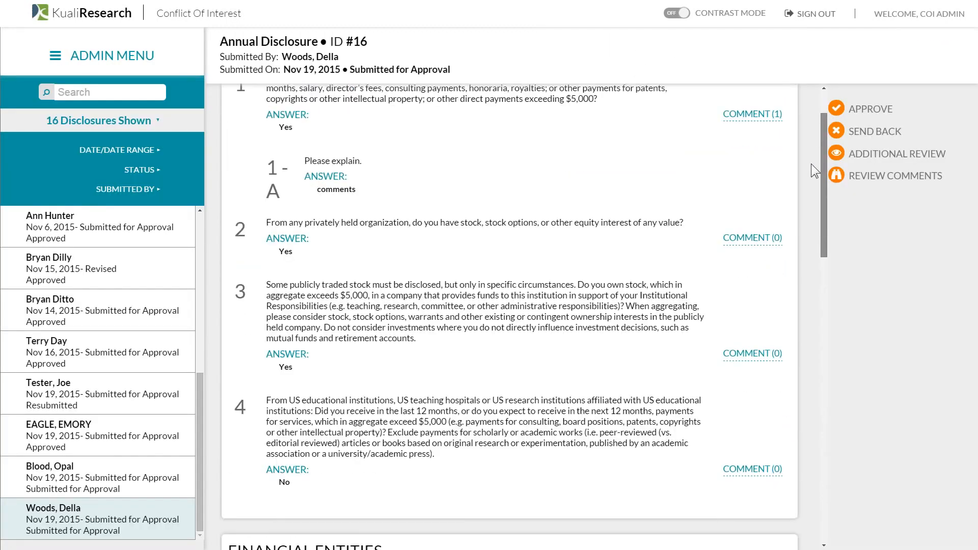
- Send disclosure #16 back to the researcher with the note 'please address these issues'
scroll(811, 163, "up", 2)
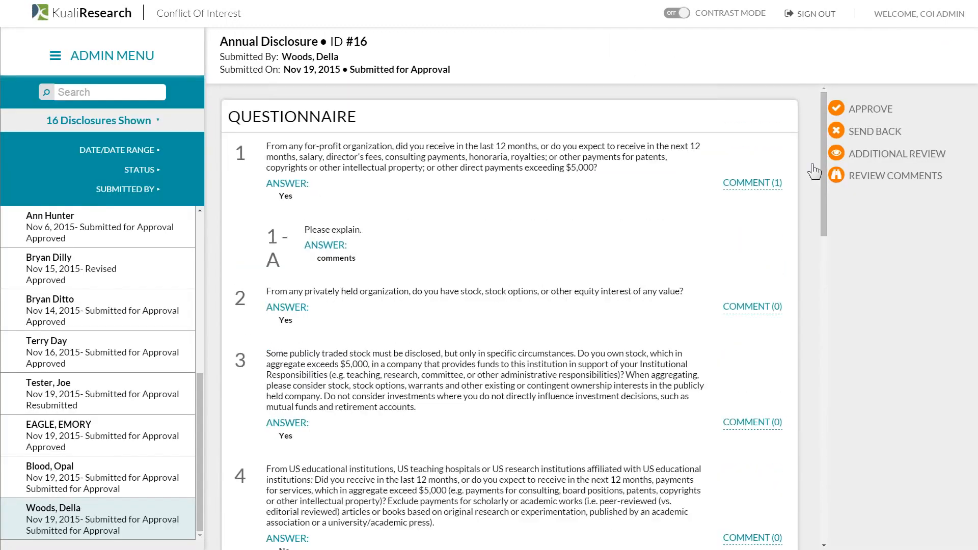
left_click(872, 132)
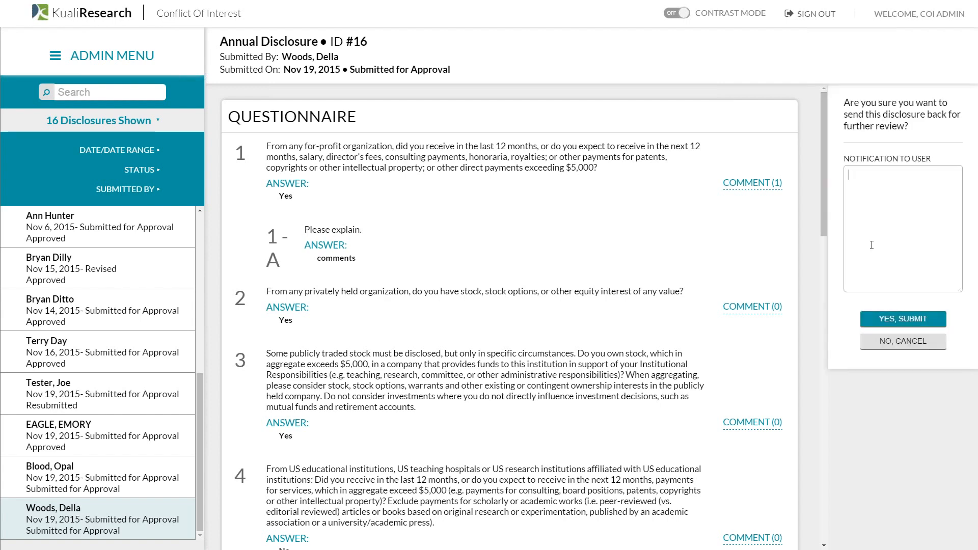
type("please address these issues")
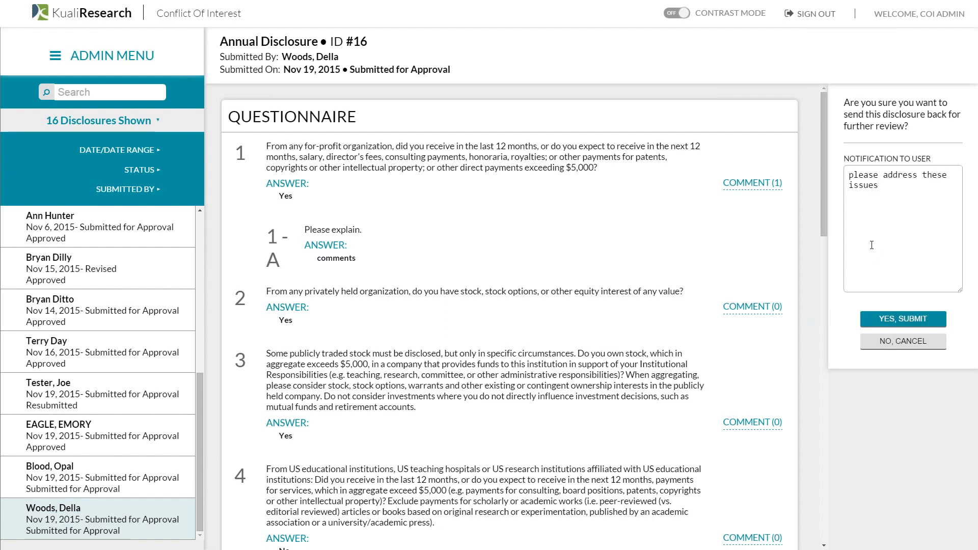
left_click(912, 320)
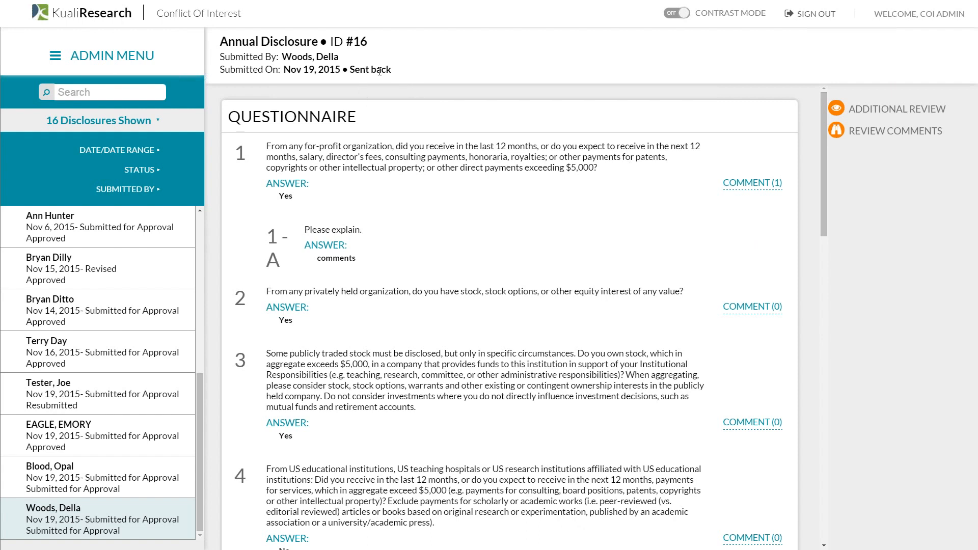
left_click_drag(392, 72, 349, 74)
- Sign out of the admin account and sign in with the researcher's username
left_click(418, 129)
left_click(815, 17)
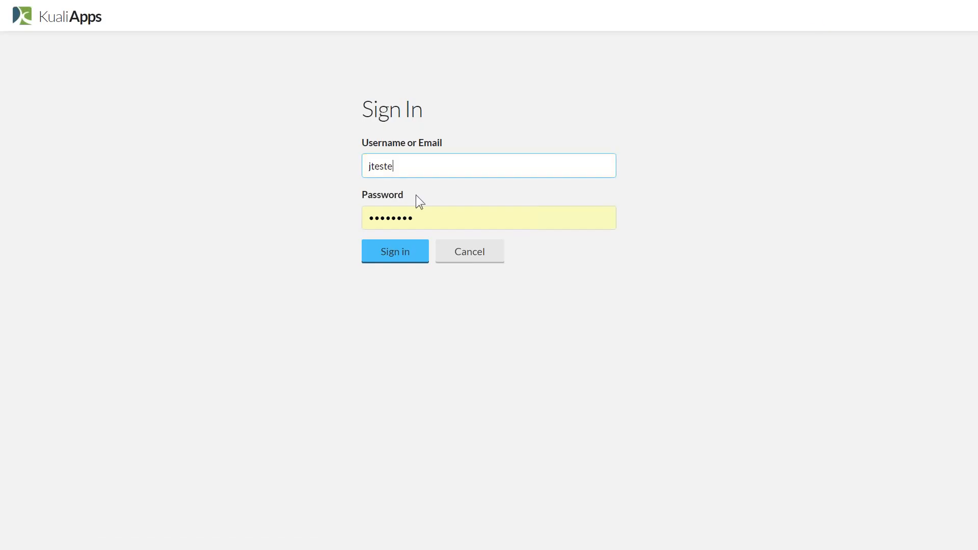
key("BackSpace")
key("BackSpace")
key("BackSpace")
key("BackSpace")
key("BackSpace")
key("BackSpace")
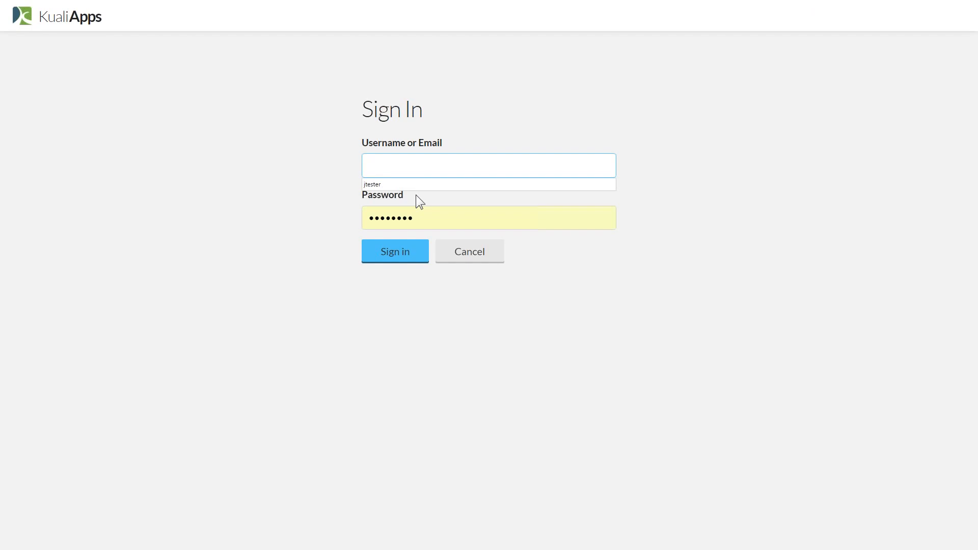
type("woods")
left_click(410, 252)
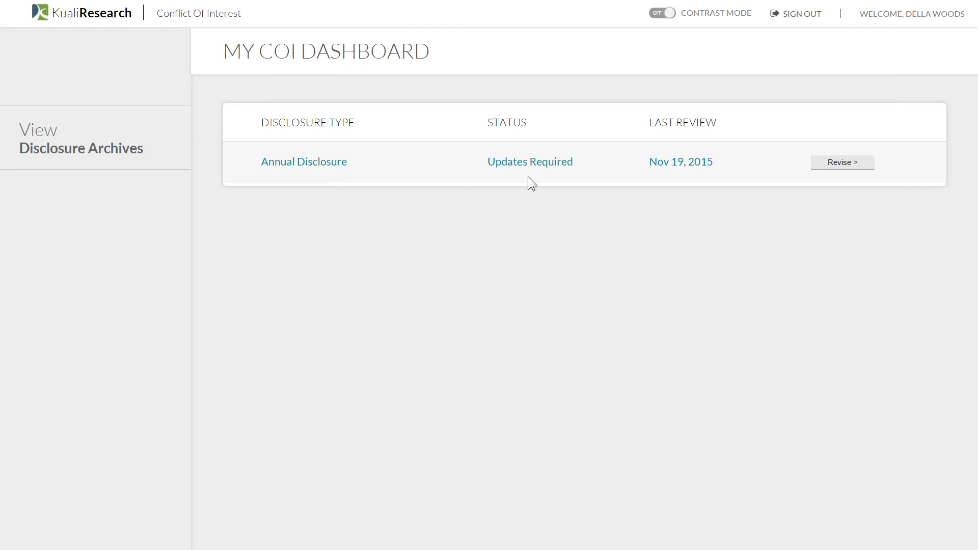
- Open the returned Annual Disclosure for revision and read the admin comments on question 1 and Big Corp
left_click(843, 163)
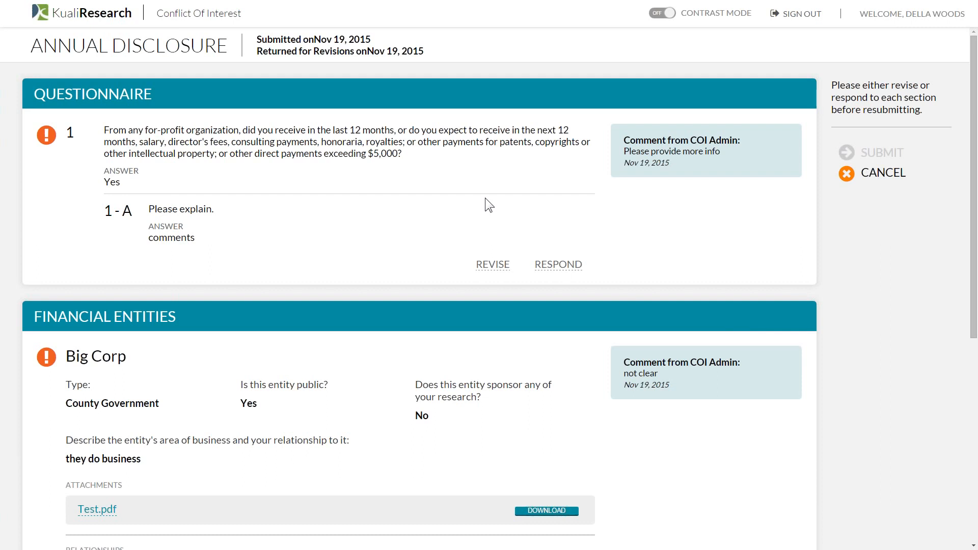
scroll(486, 200, "down", 1)
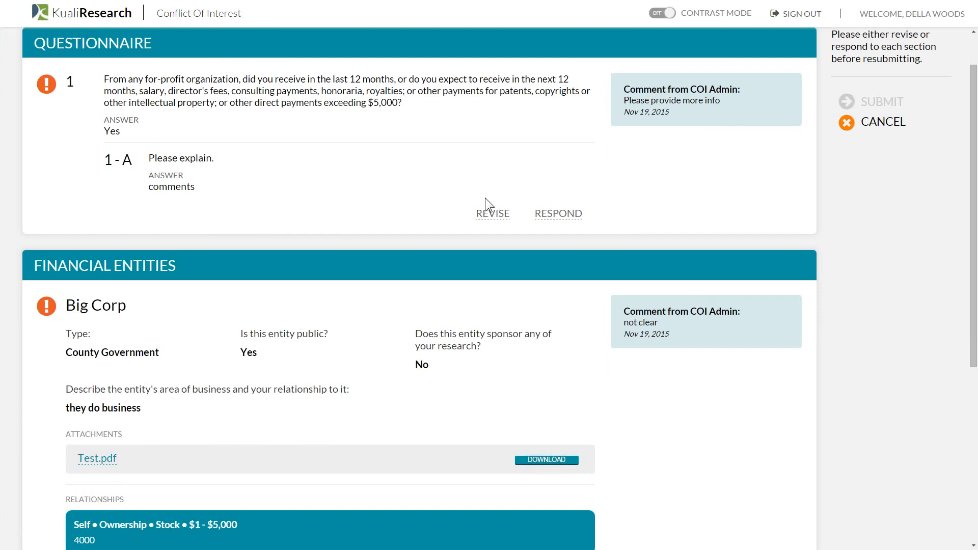
scroll(484, 197, "down", 6)
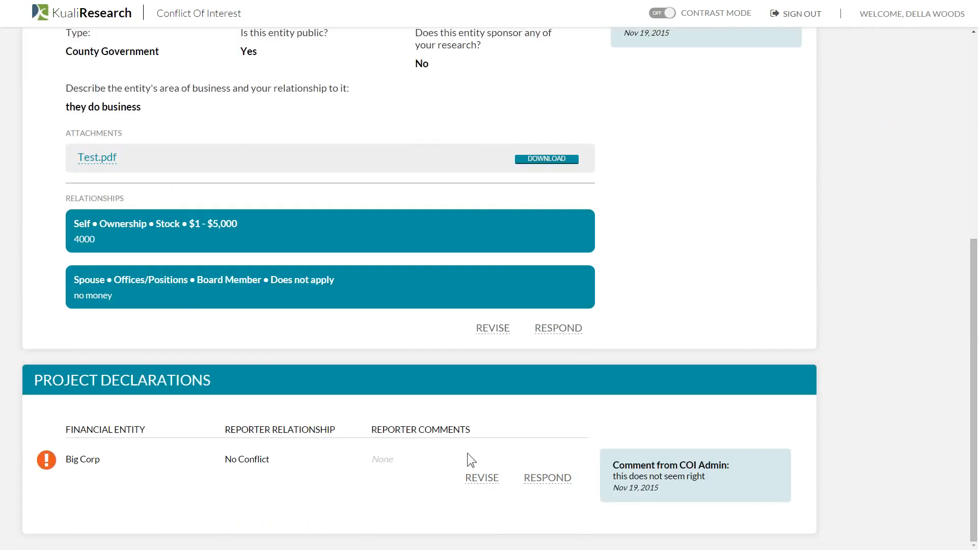
scroll(715, 479, "up", 2)
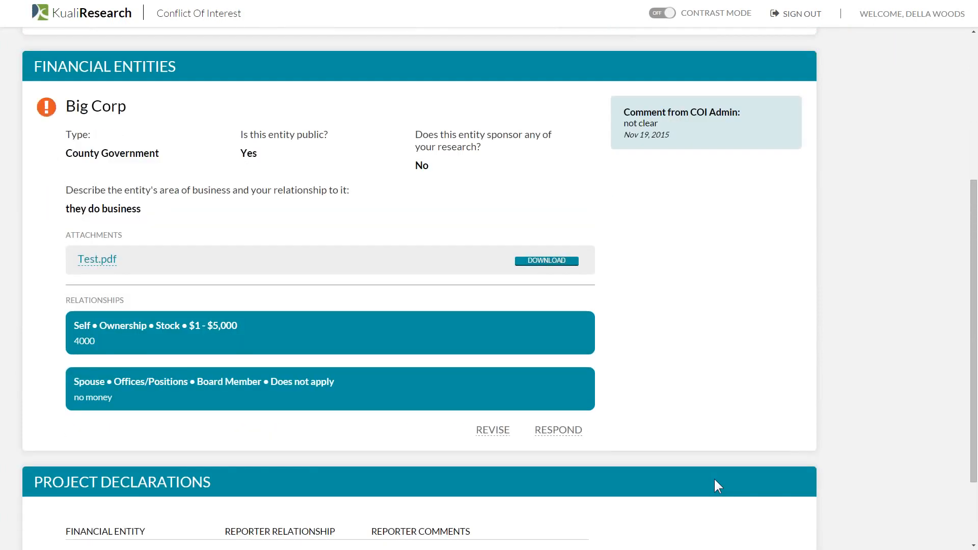
scroll(714, 477, "up", 5)
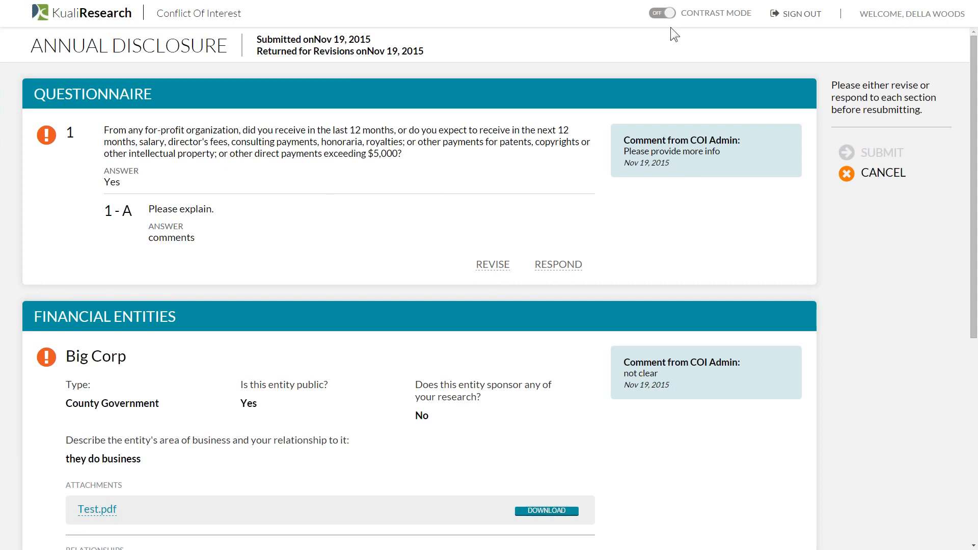
key("F11")
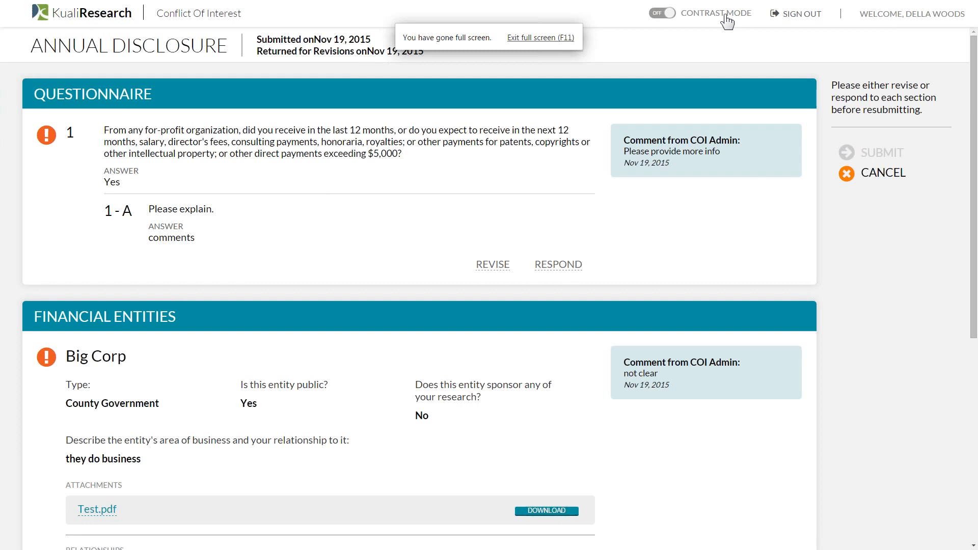
left_click(657, 16)
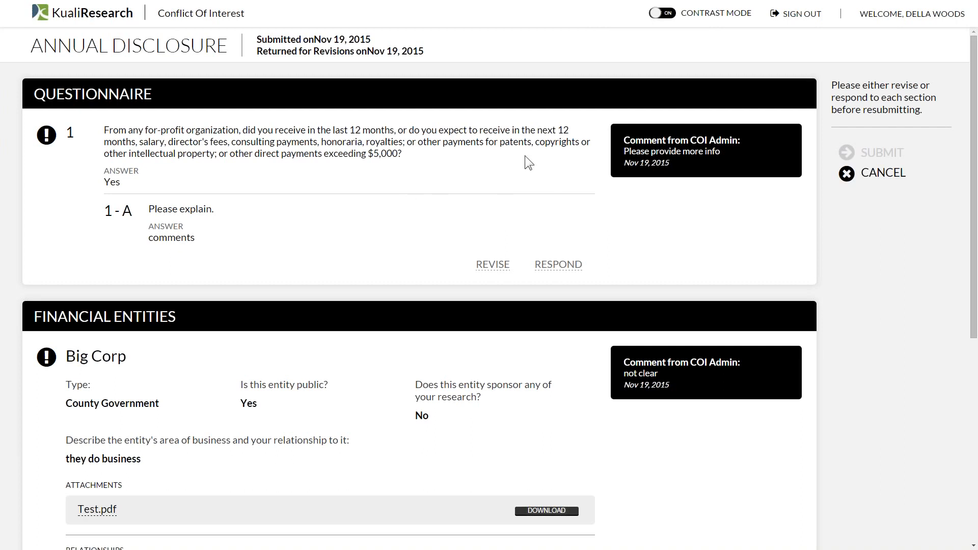
left_click(669, 16)
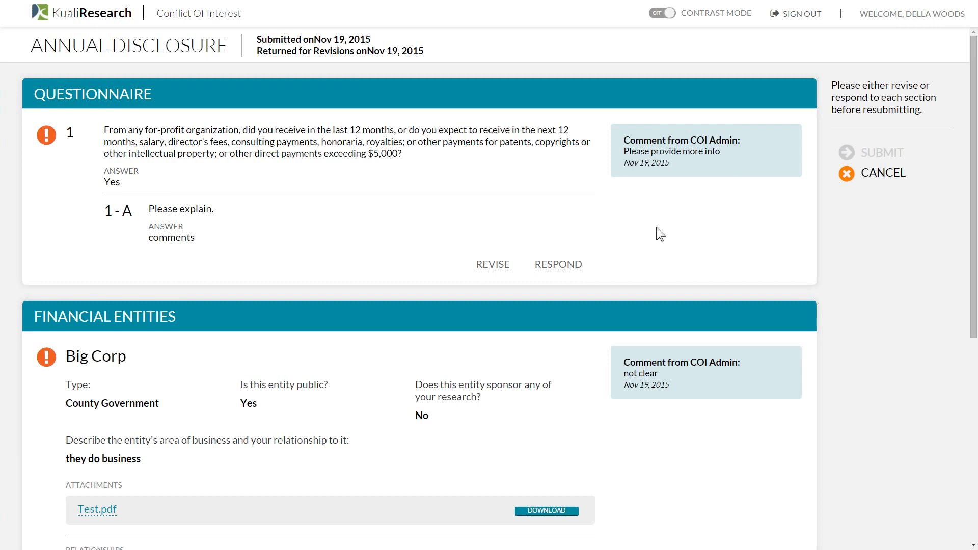
- Revise question 1's explanation to read 'comments more detail'
left_click(493, 265)
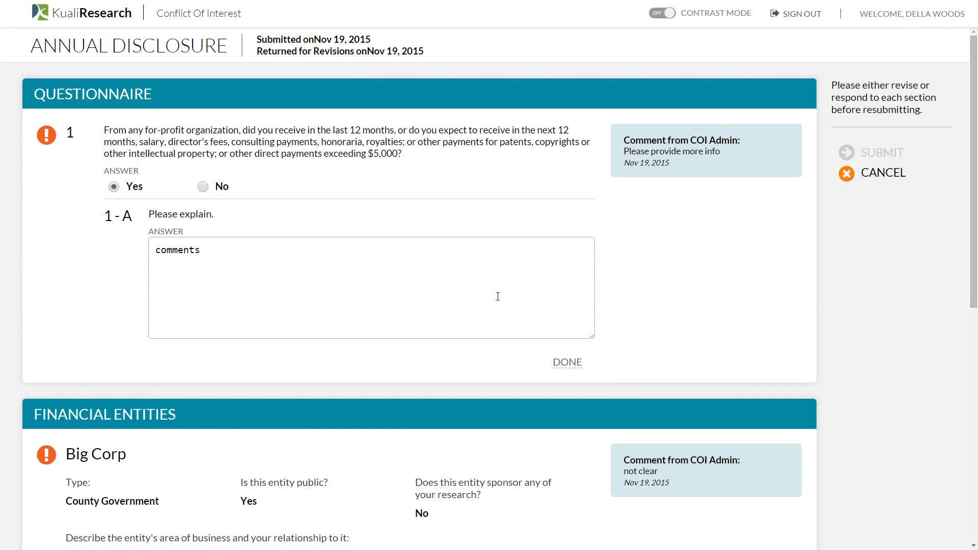
type("more deta")
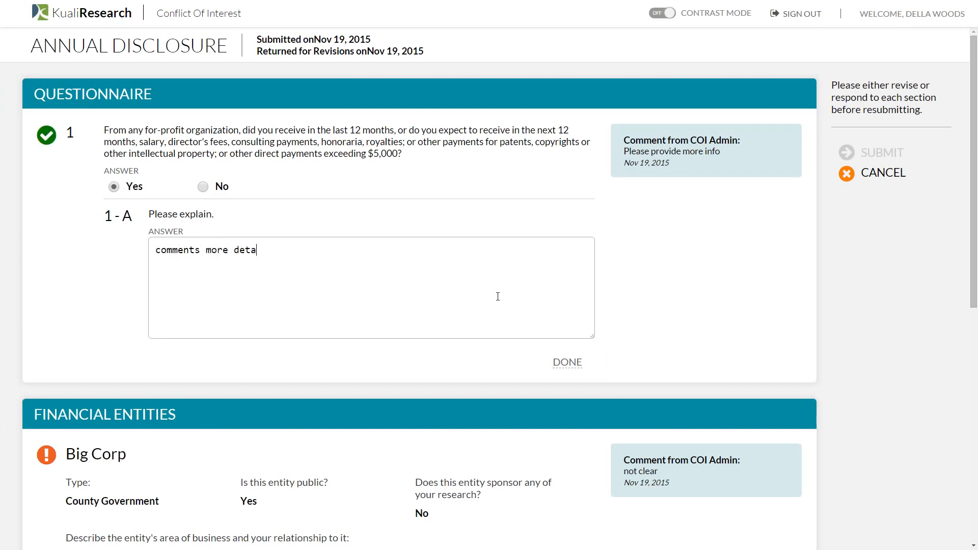
type("il")
left_click(567, 363)
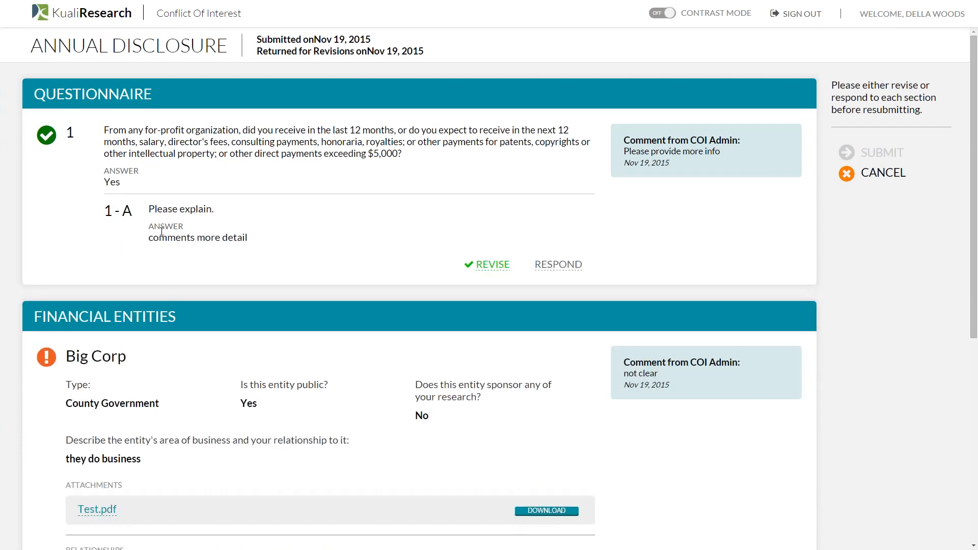
- Answer the admin's comment on question 1 with 'added more detail'
left_click(576, 264)
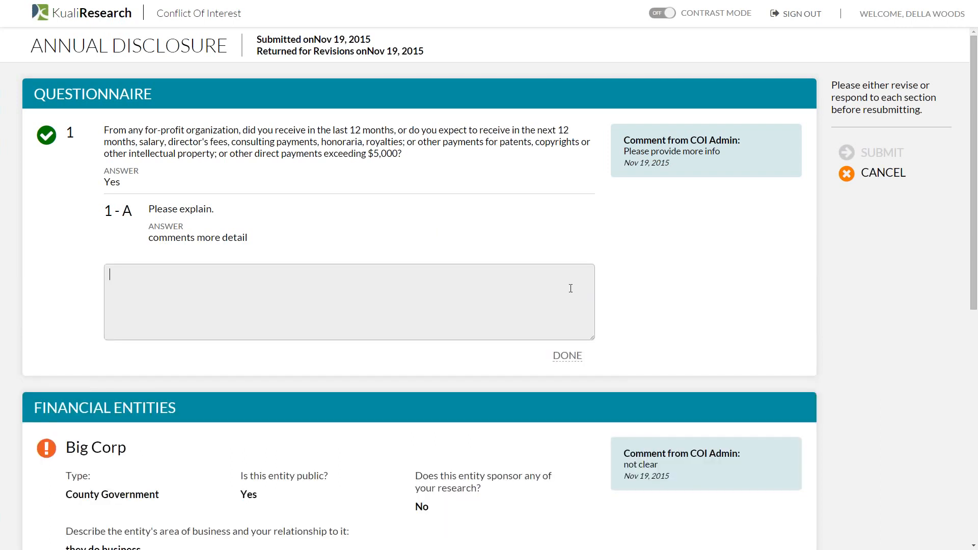
type("added more detail")
left_click(566, 361)
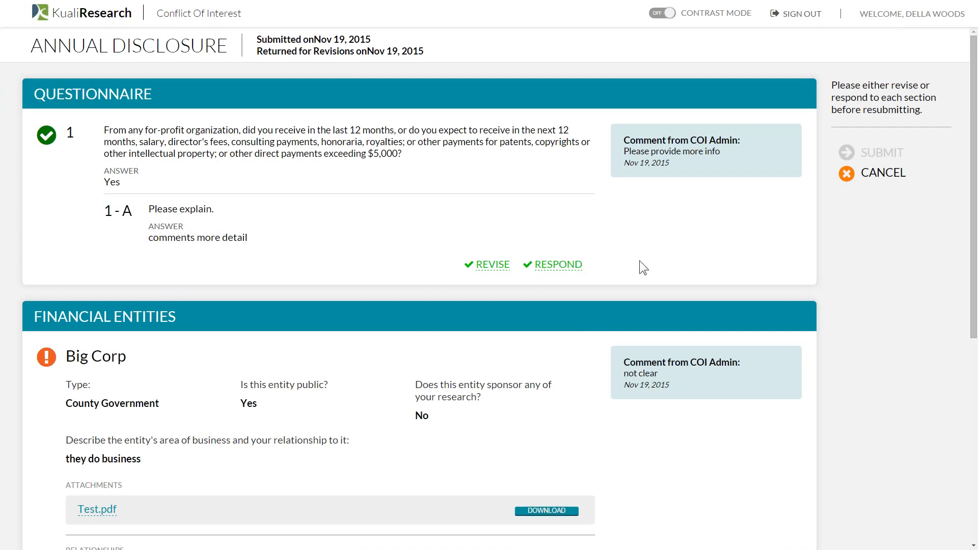
scroll(132, 131, "down", 1)
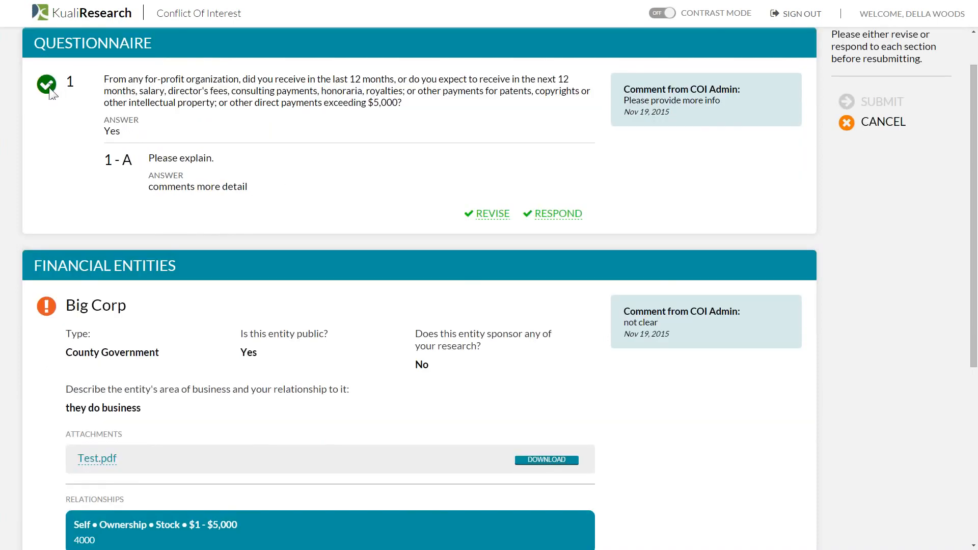
scroll(250, 265, "up", 1)
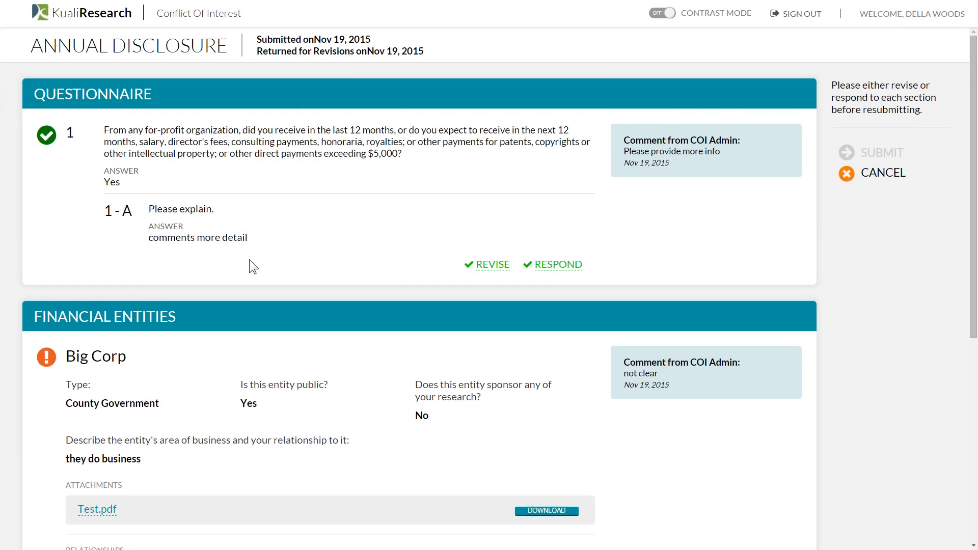
scroll(250, 261, "down", 5)
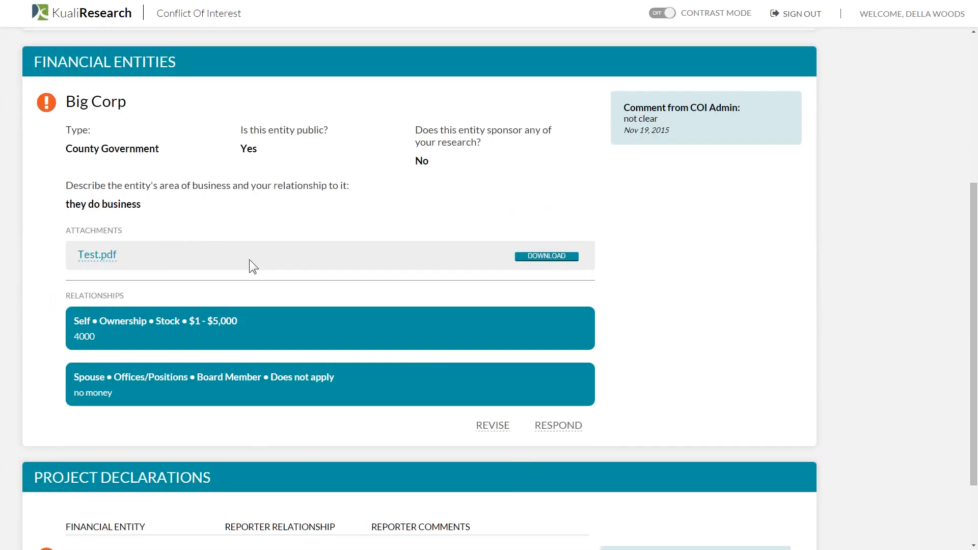
scroll(249, 261, "down", 2)
scroll(249, 265, "up", 7)
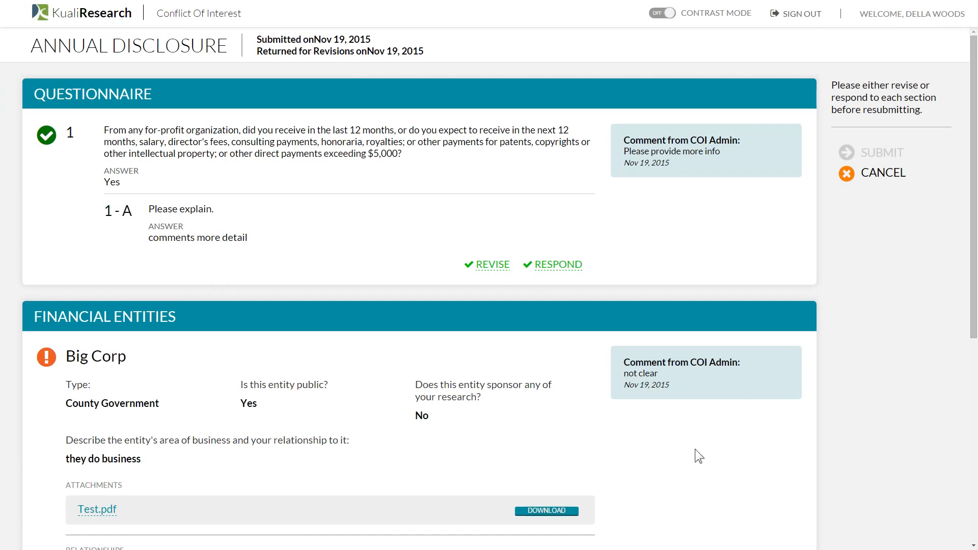
- Reply 'I think this clear' to the admin's comment on Big Corp
scroll(695, 449, "down", 4)
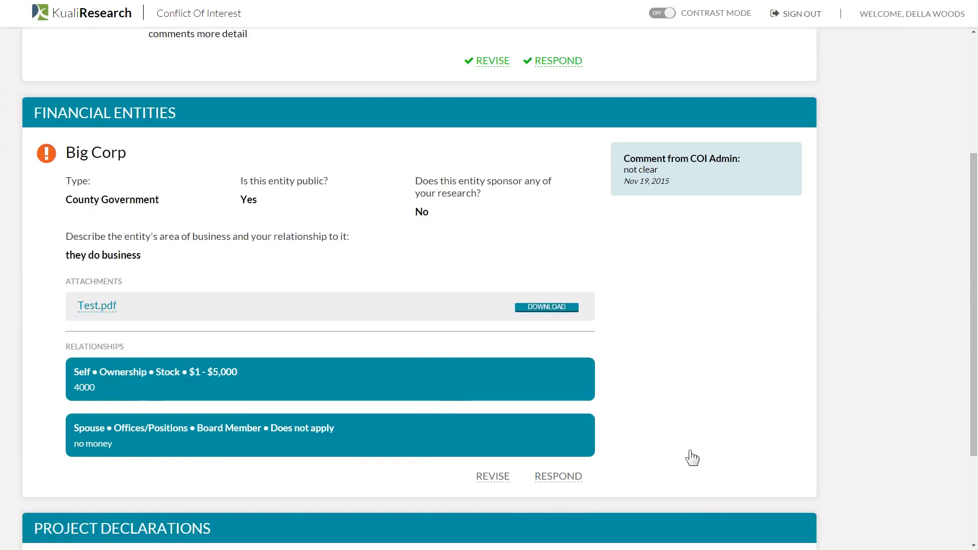
left_click(549, 479)
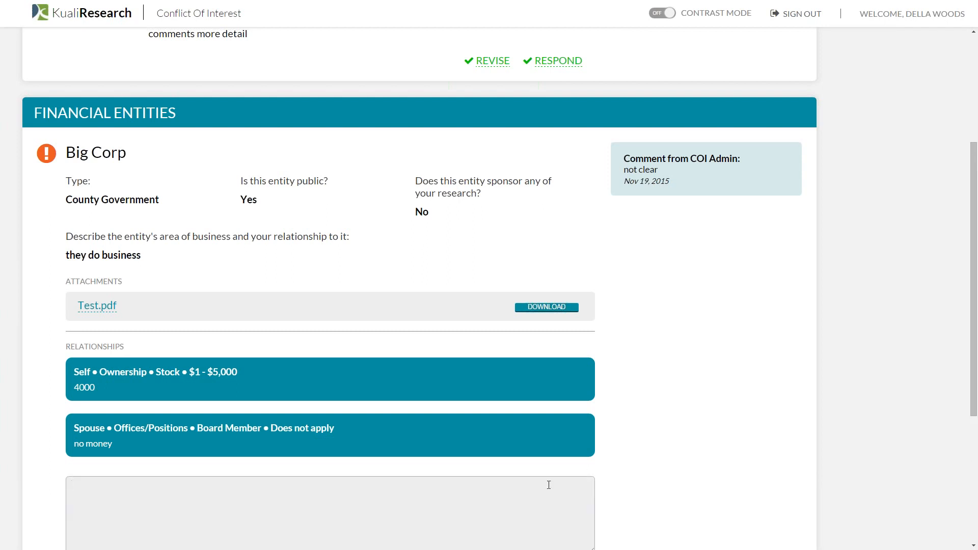
type("I think this clear")
scroll(548, 485, "down", 4)
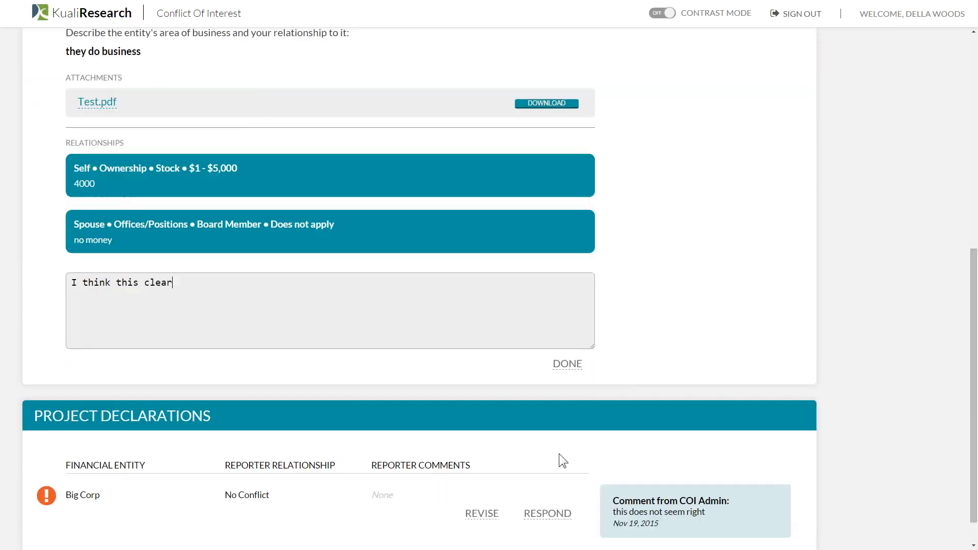
left_click(576, 354)
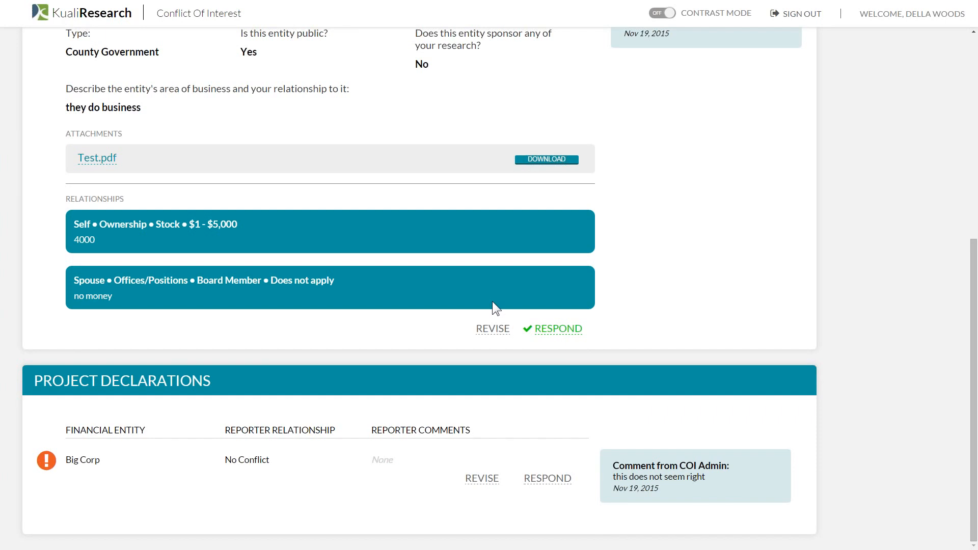
scroll(492, 301, "up", 4)
- Revise the Big Corp declaration, keeping Potential Relationship, with the comment 'test'
scroll(542, 294, "down", 4)
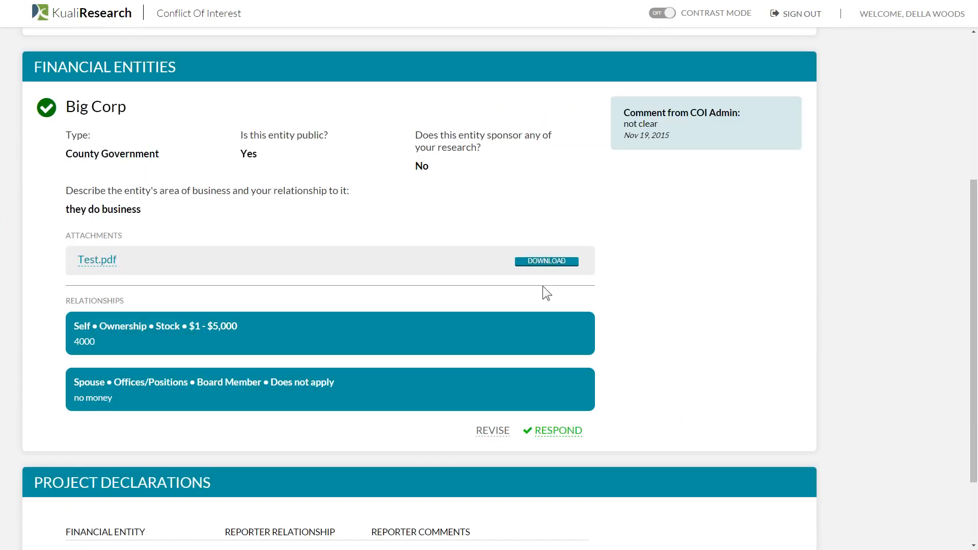
left_click(484, 478)
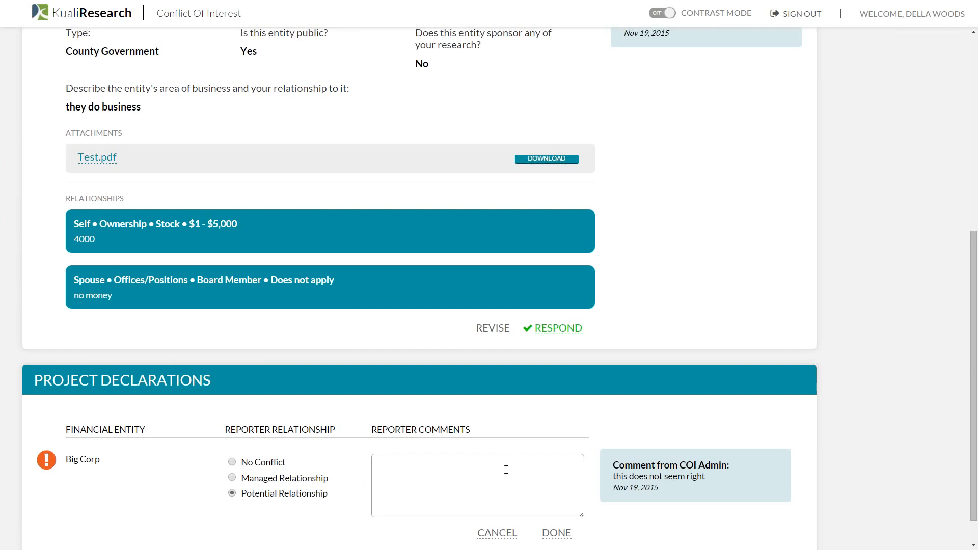
type("test")
left_click(556, 533)
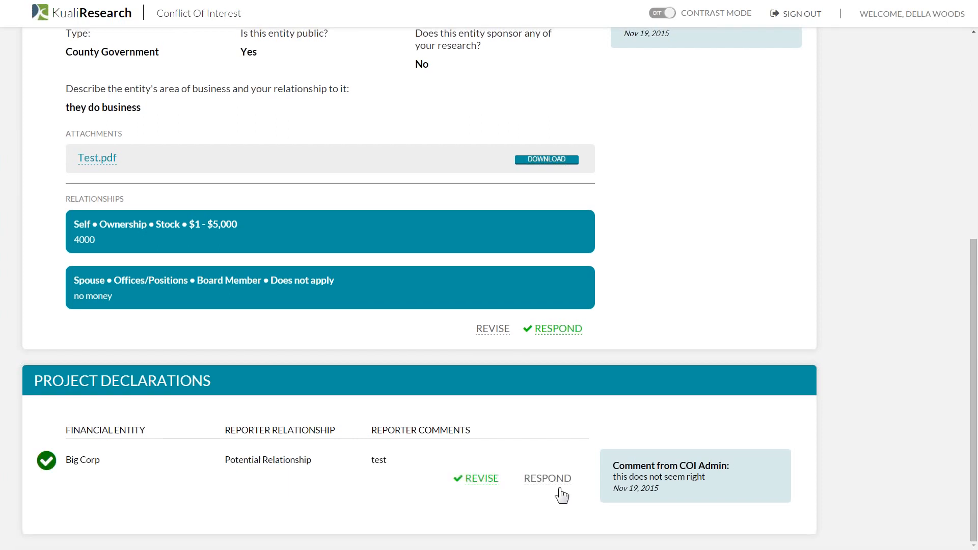
- Reply 'changed' to the admin's comment on the Big Corp declaration
left_click(558, 481)
type("ch")
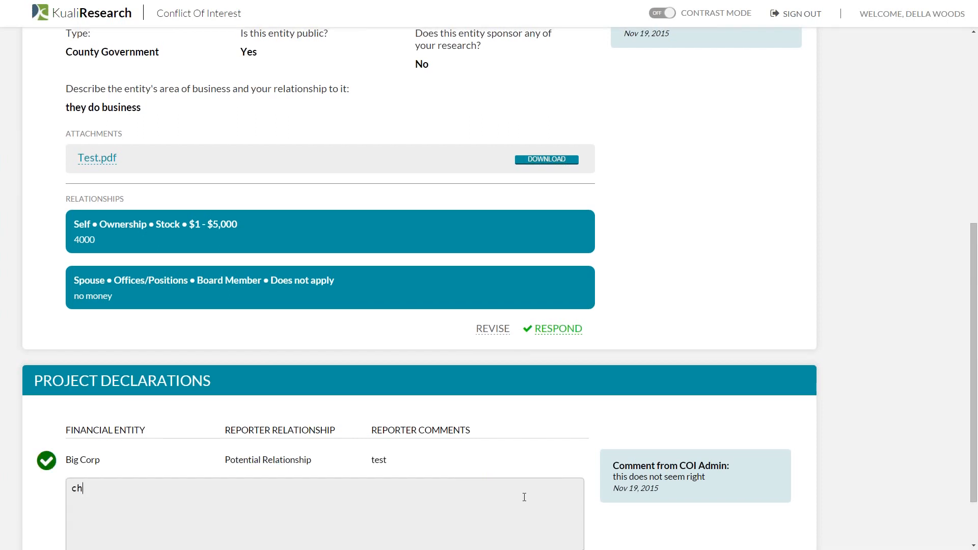
type("anged")
scroll(523, 504, "down", 2)
left_click(541, 491)
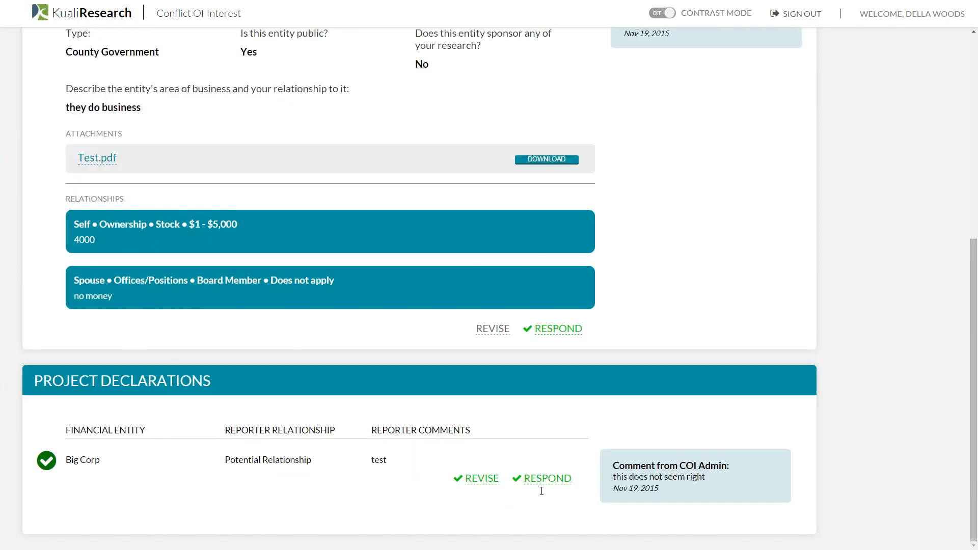
scroll(637, 491, "up", 7)
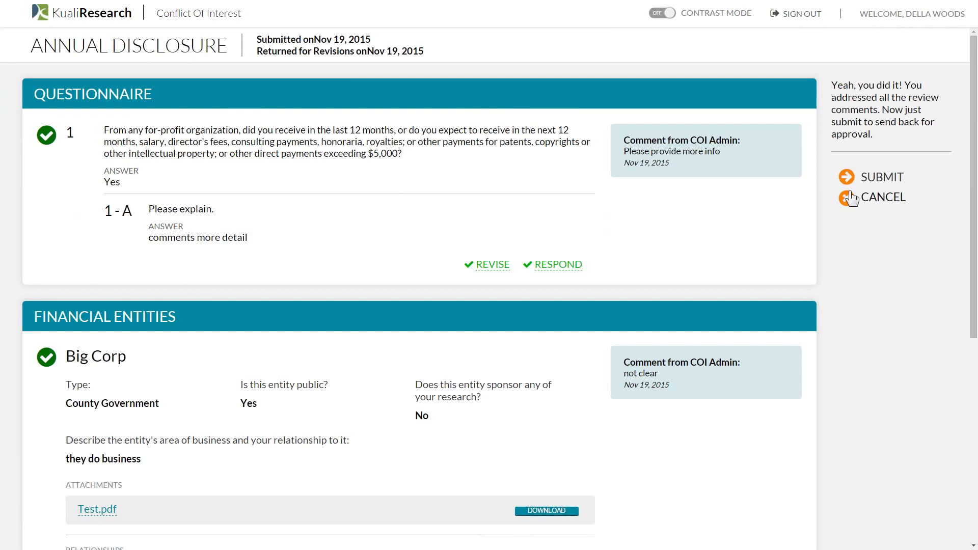
- Resubmit the revised Annual Disclosure after agreeing to the certification
scroll(752, 243, "down", 7)
scroll(751, 242, "up", 7)
left_click(895, 176)
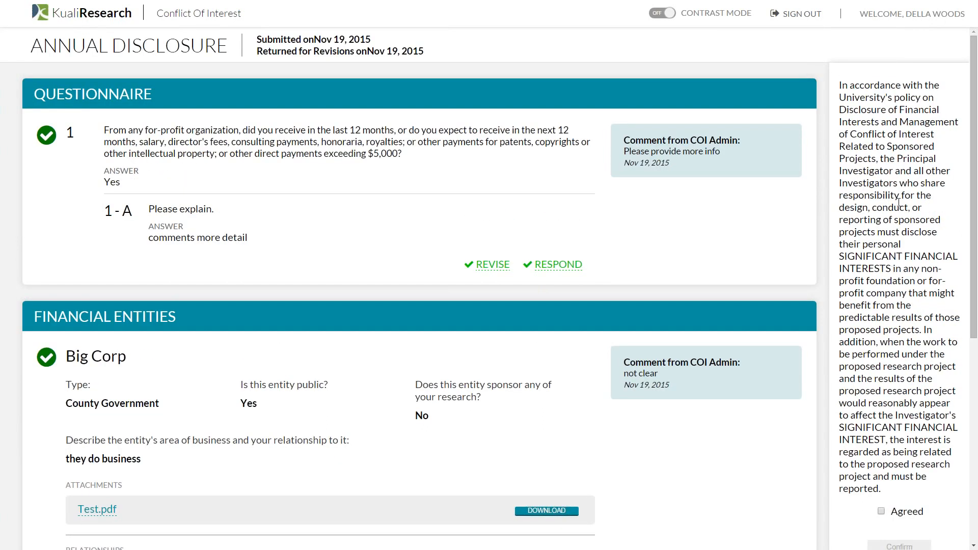
scroll(899, 203, "down", 1)
scroll(899, 203, "down", 4)
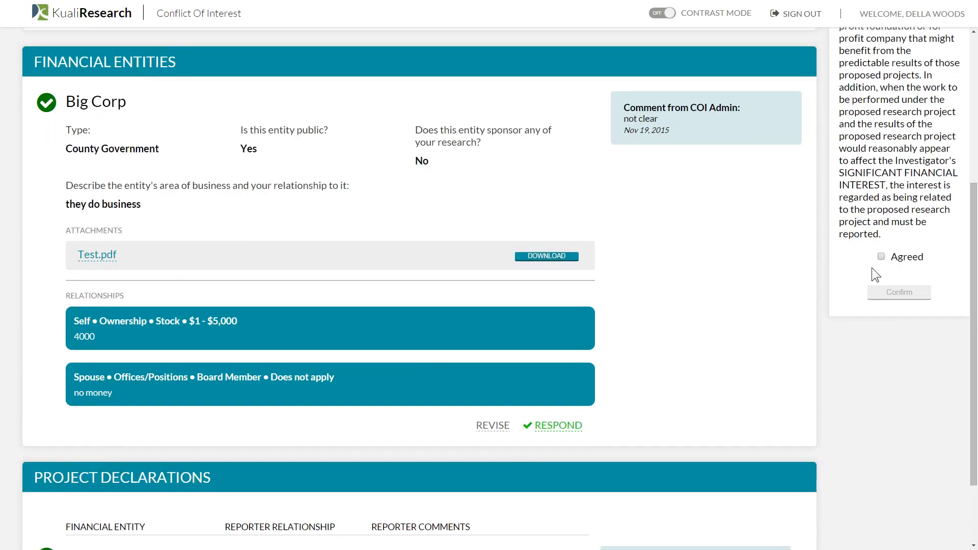
left_click(880, 257)
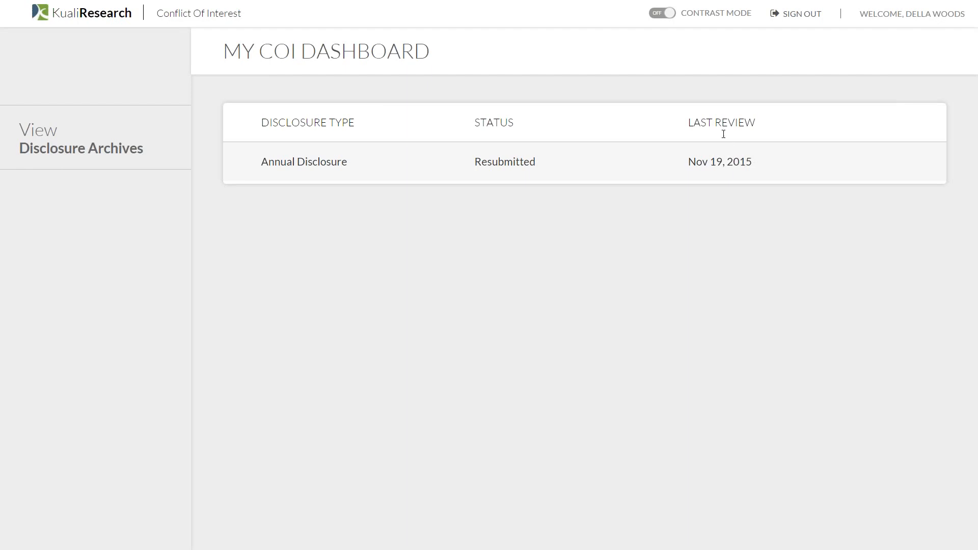
- Sign out, sign back in as coiadmin, and go to the Admin Dashboard
left_click(802, 15)
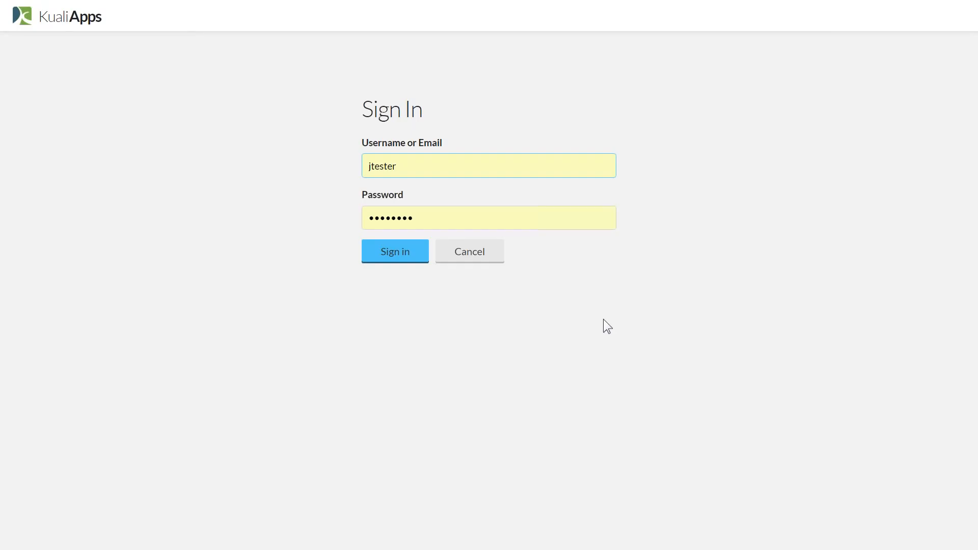
key("BackSpace")
key("BackSpace")
key("BackSpace")
key("BackSpace")
key("BackSpace")
key("BackSpace")
key("BackSpace")
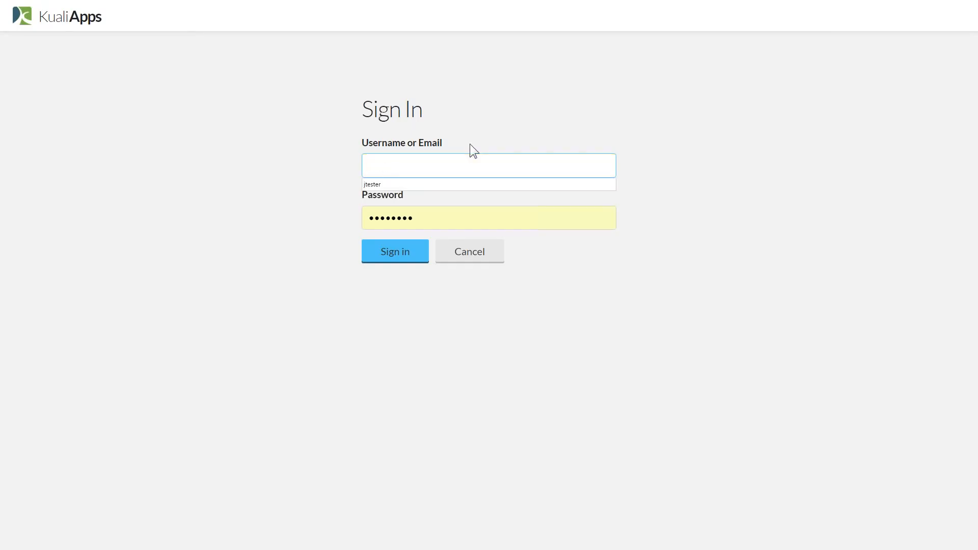
type("coiadmin")
left_click(389, 243)
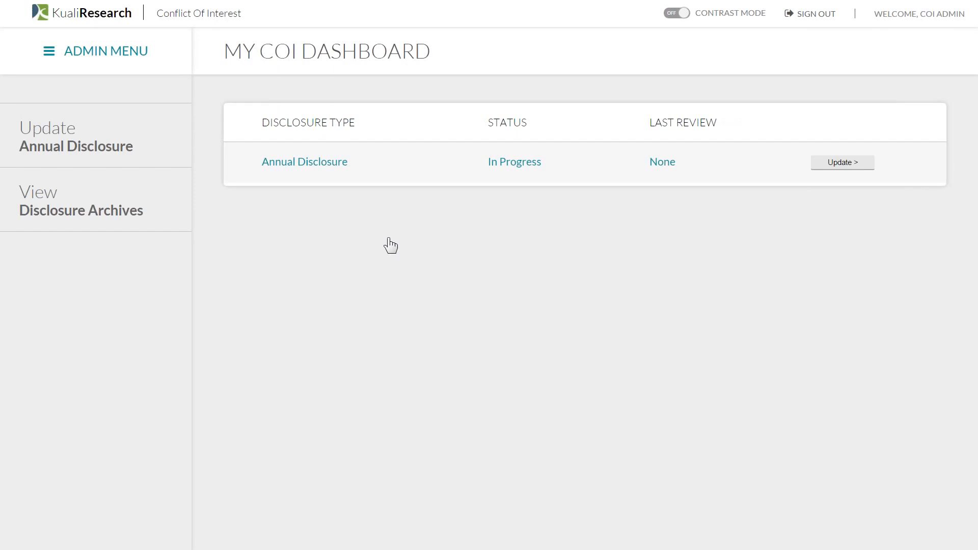
left_click(124, 58)
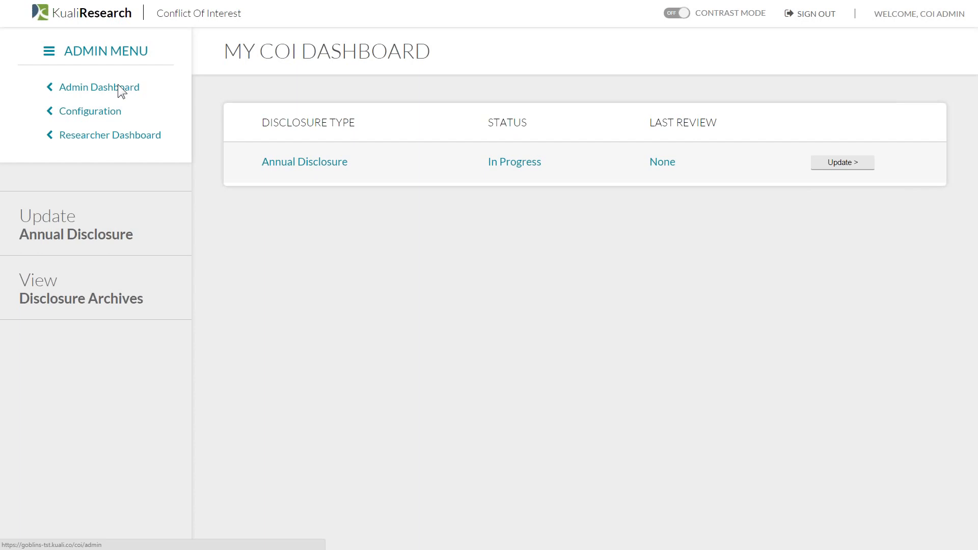
left_click(118, 85)
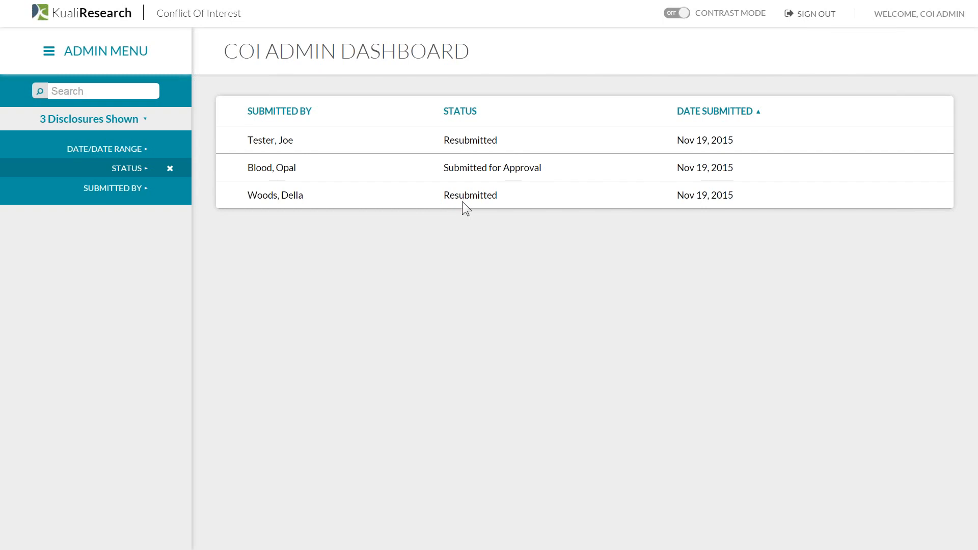
- Open resubmitted disclosure #16 and read its comment threads on question 1 and Big Corp
left_click(274, 197)
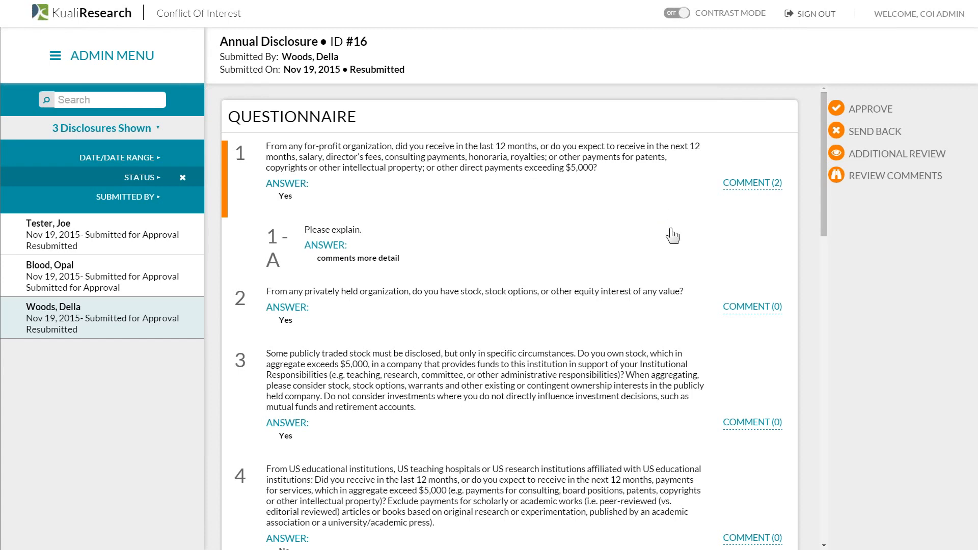
left_click(779, 185)
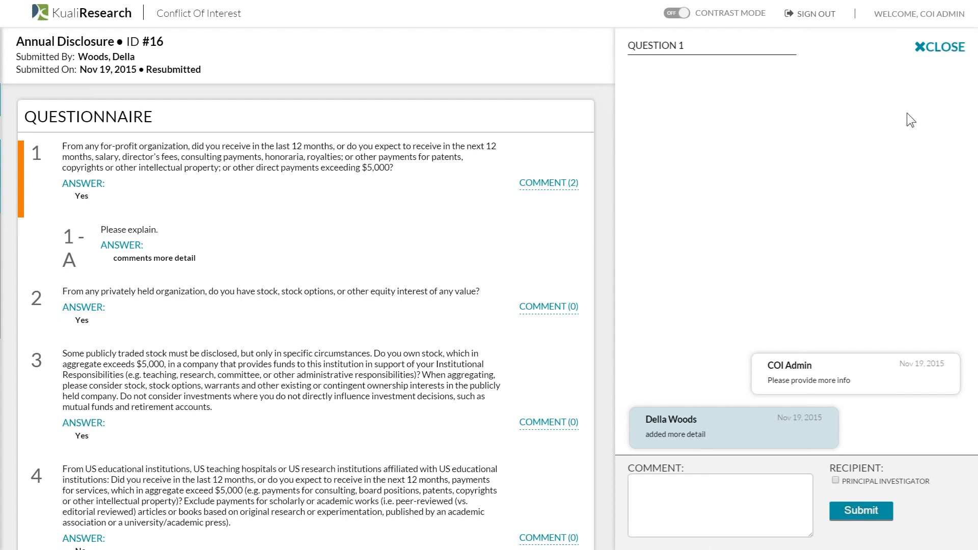
left_click(940, 47)
scroll(597, 304, "down", 1)
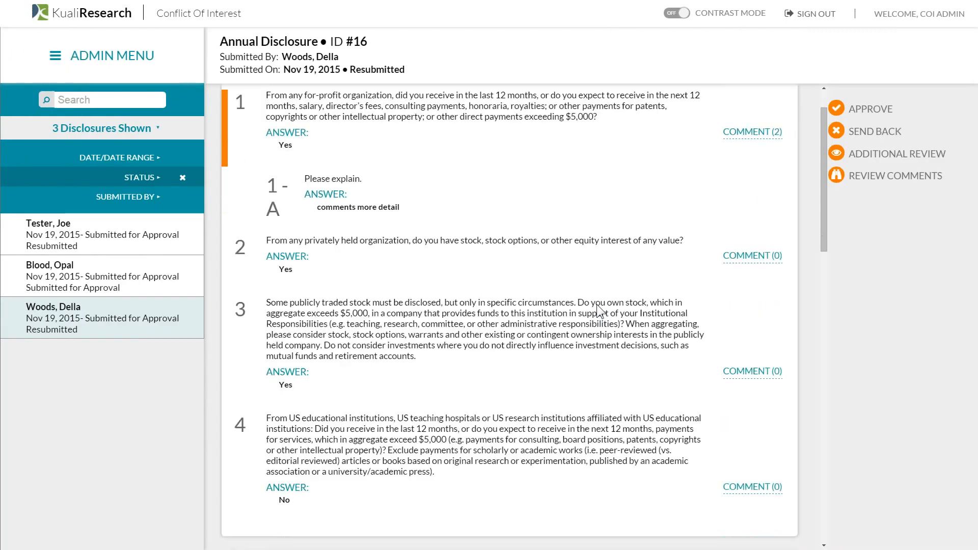
scroll(597, 304, "down", 10)
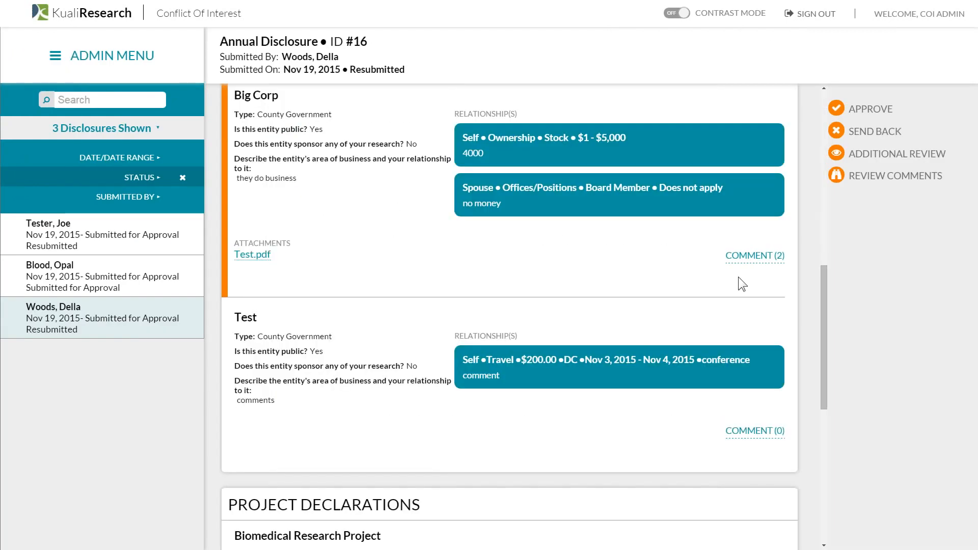
left_click(763, 257)
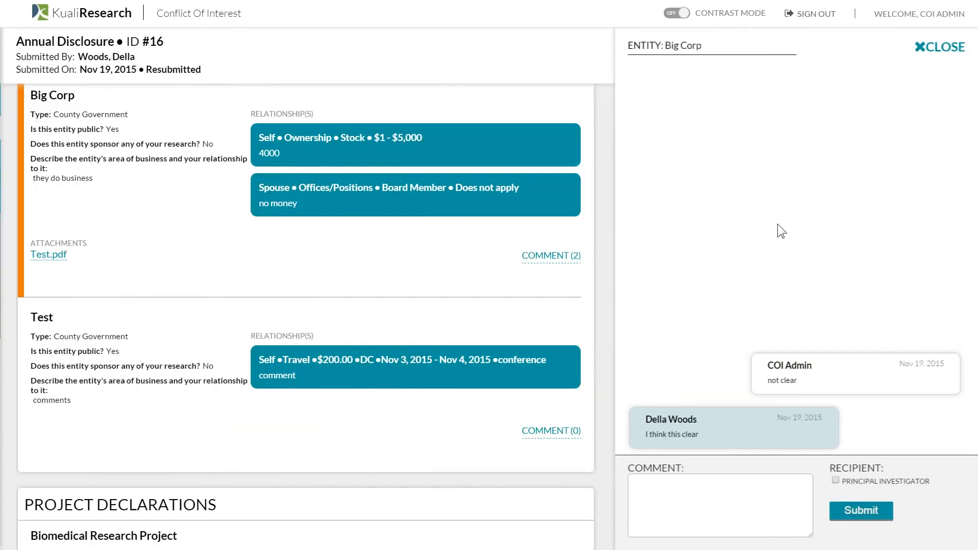
left_click(946, 31)
scroll(606, 240, "down", 4)
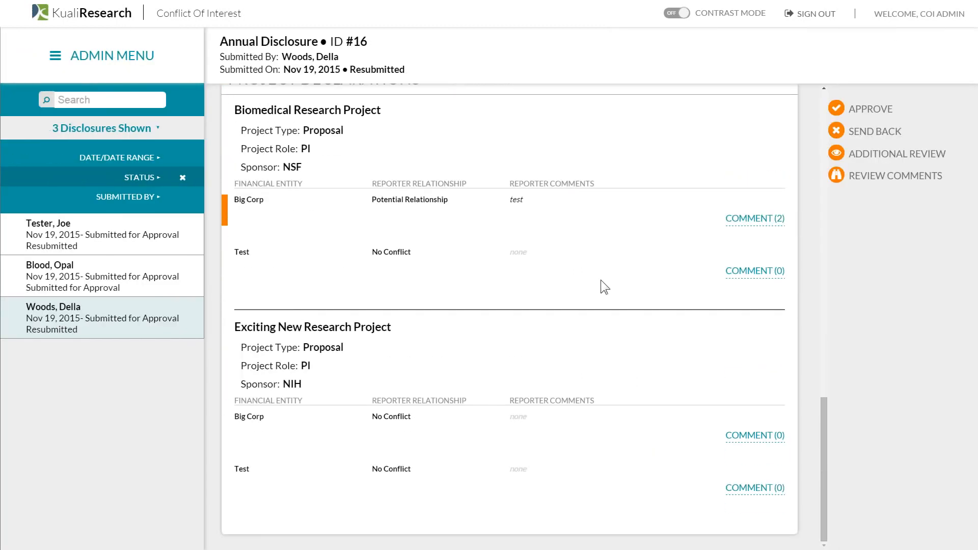
scroll(600, 280, "up", 10)
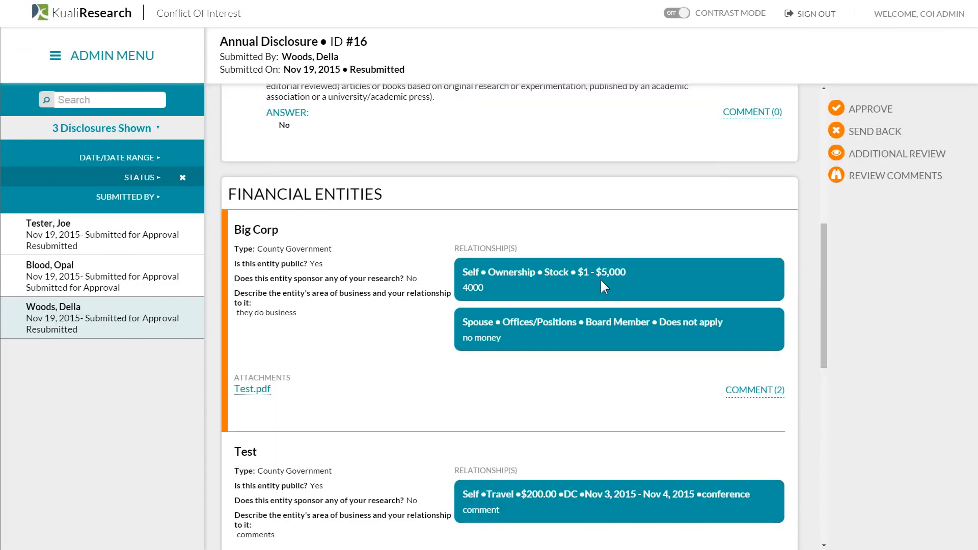
scroll(601, 279, "up", 2)
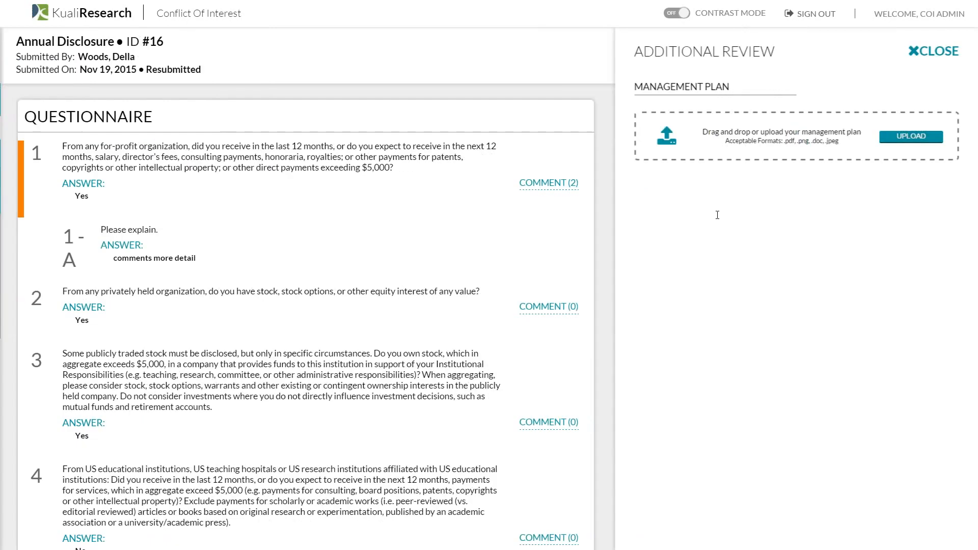
left_click(949, 51)
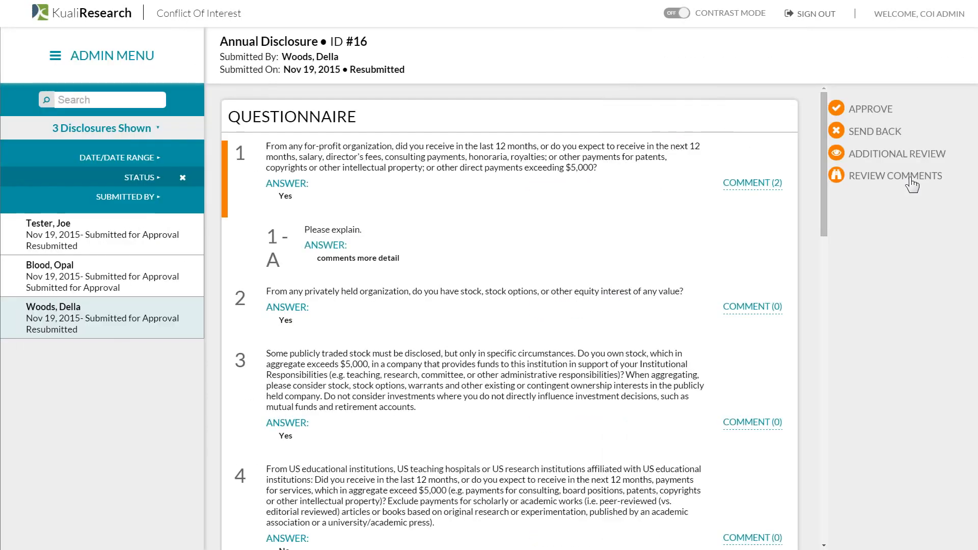
left_click(911, 184)
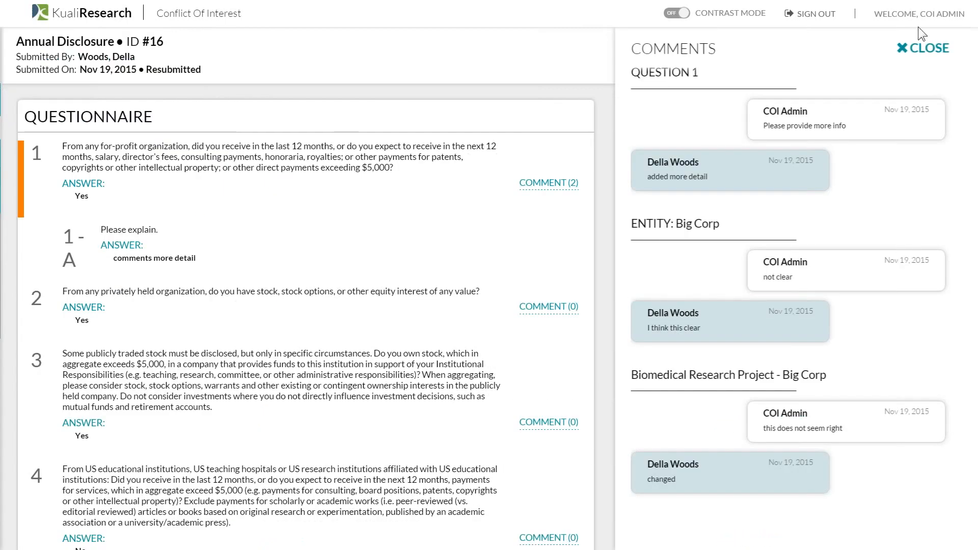
left_click(920, 50)
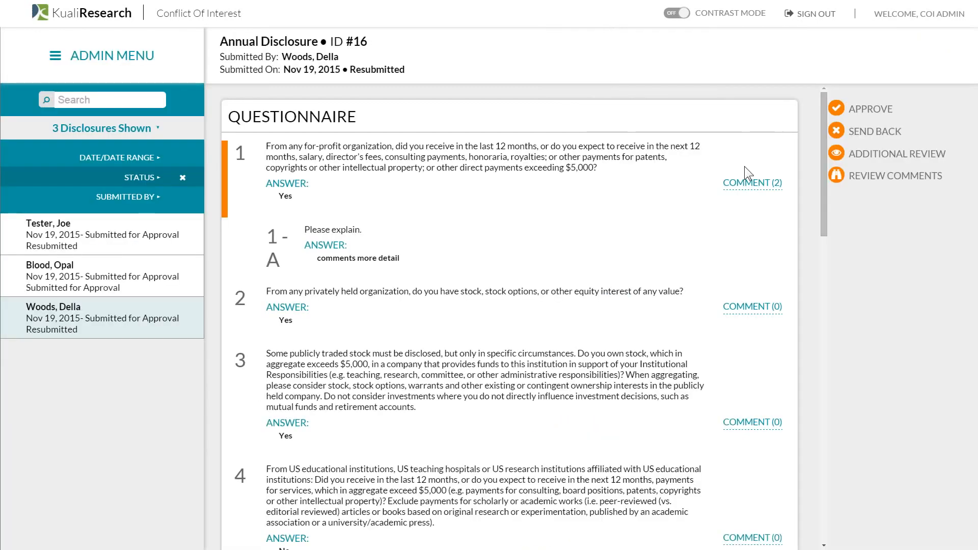
- Approve disclosure #16, then go to the Configuration page
left_click(881, 109)
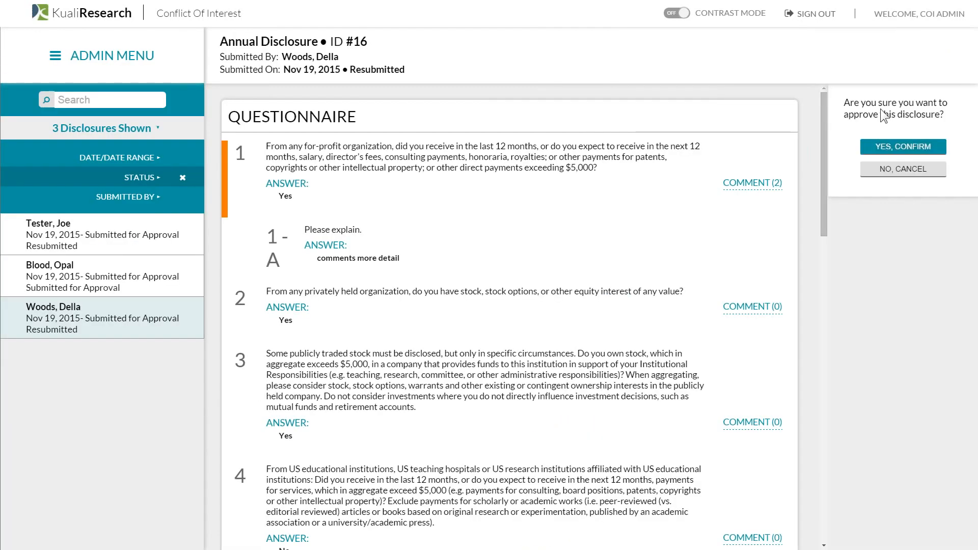
left_click(882, 145)
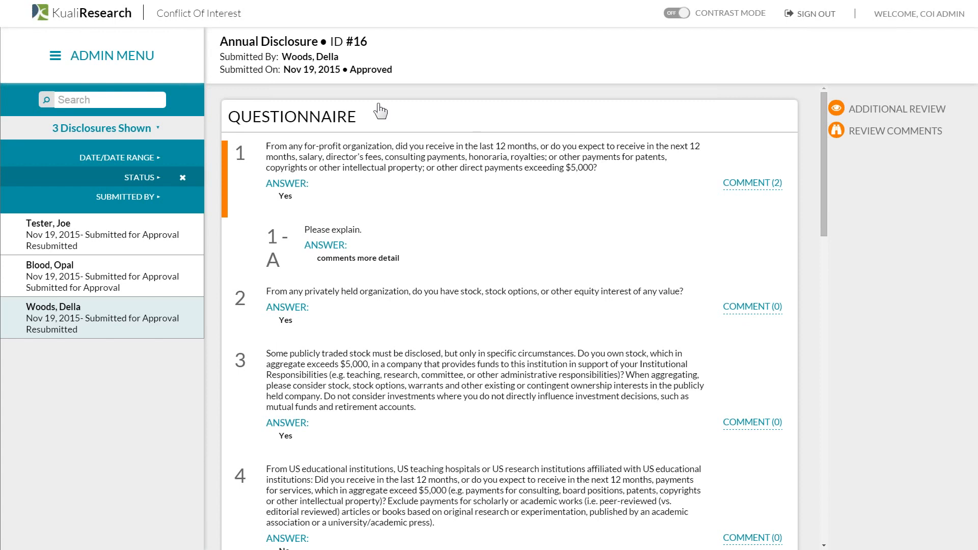
left_click(150, 64)
left_click(122, 115)
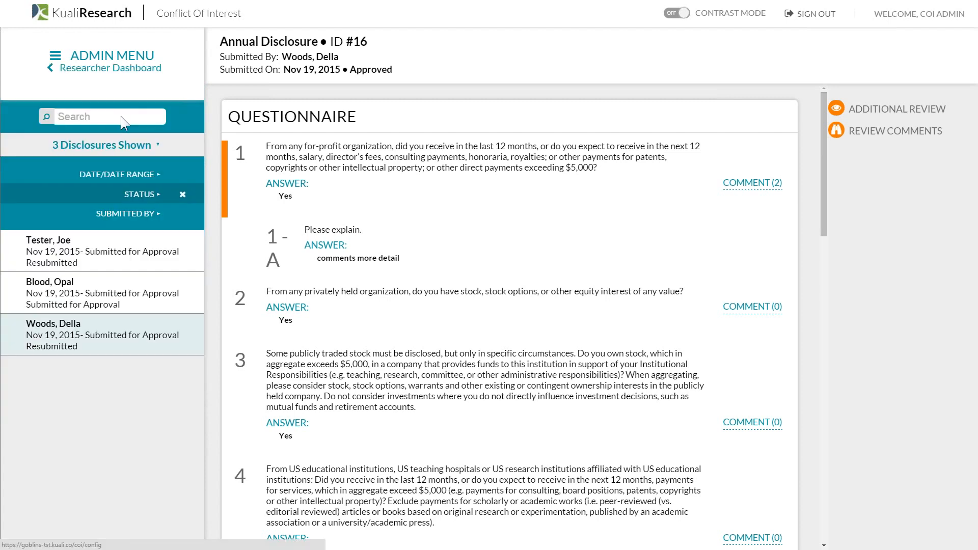
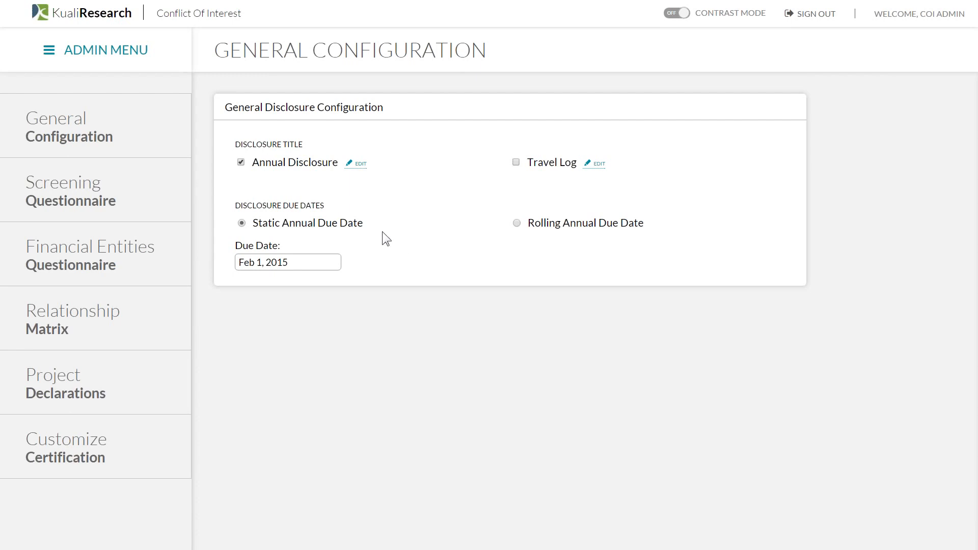
- Open the Screening Questionnaire settings and look through its list of screening questions
left_click(147, 208)
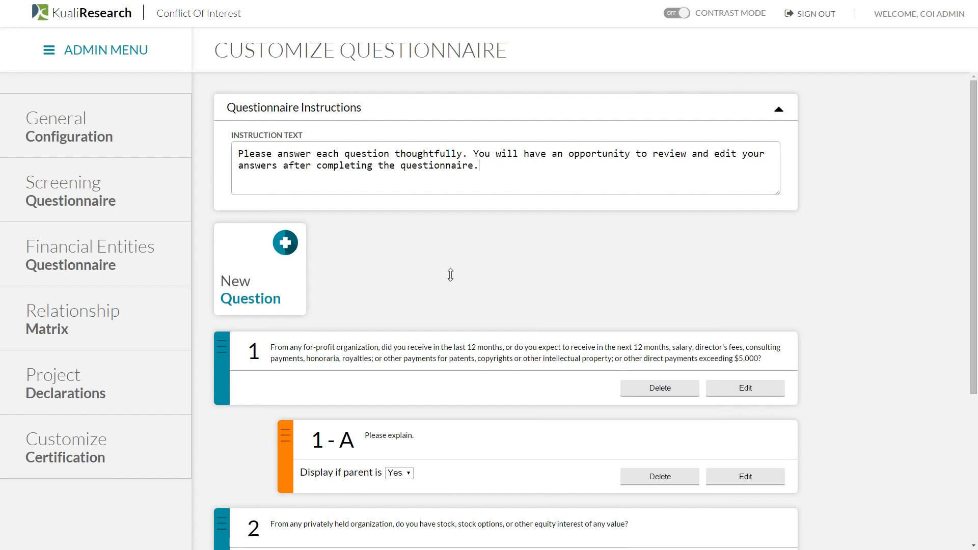
scroll(451, 275, "down", 4)
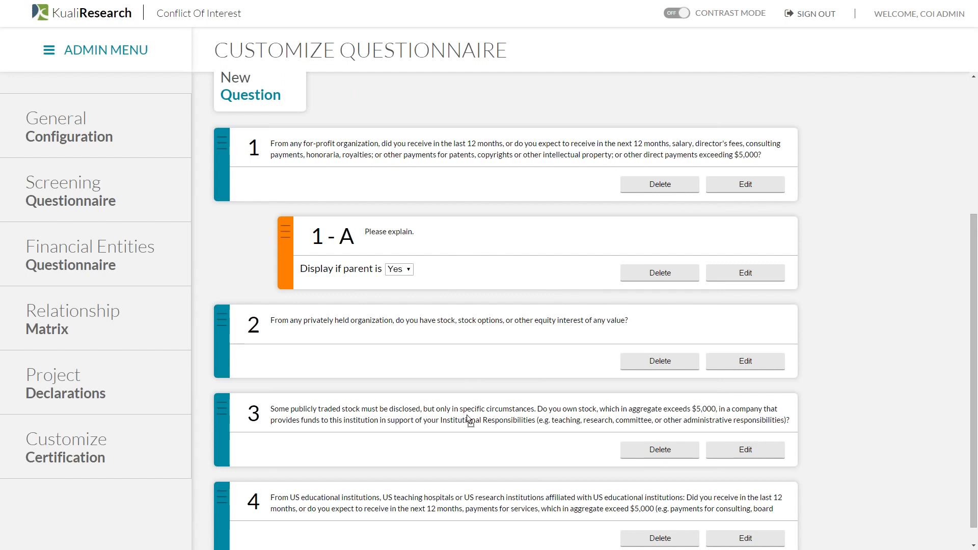
- Nest the publicly traded stock question under question 2 as sub-question 2-A
left_click_drag(469, 421, 500, 408)
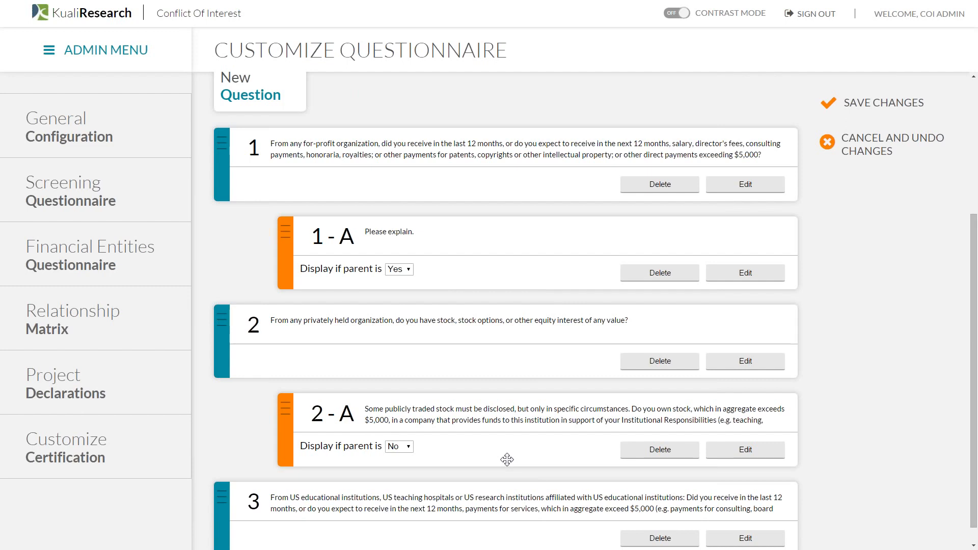
scroll(507, 460, "up", 4)
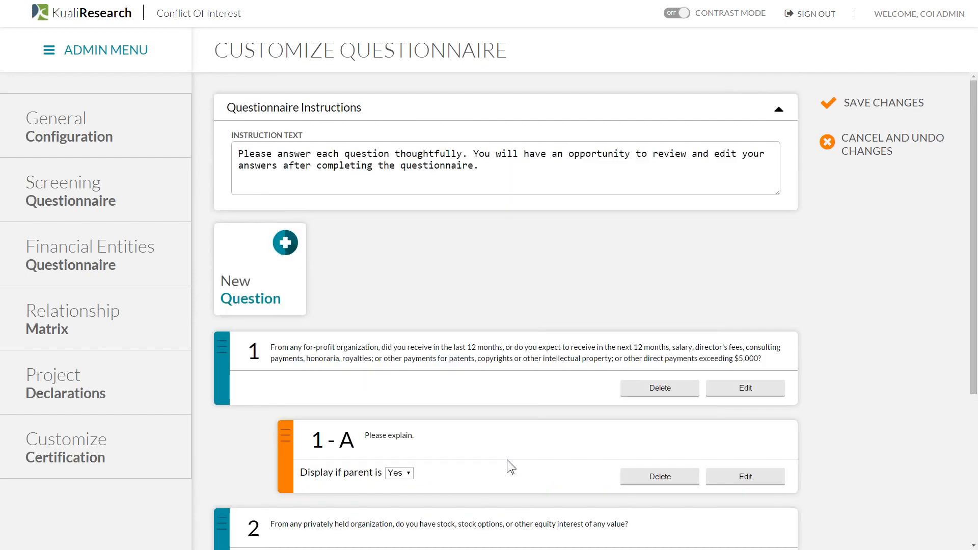
- Save the questionnaire changes, then drag question 4 above question 3
left_click(882, 114)
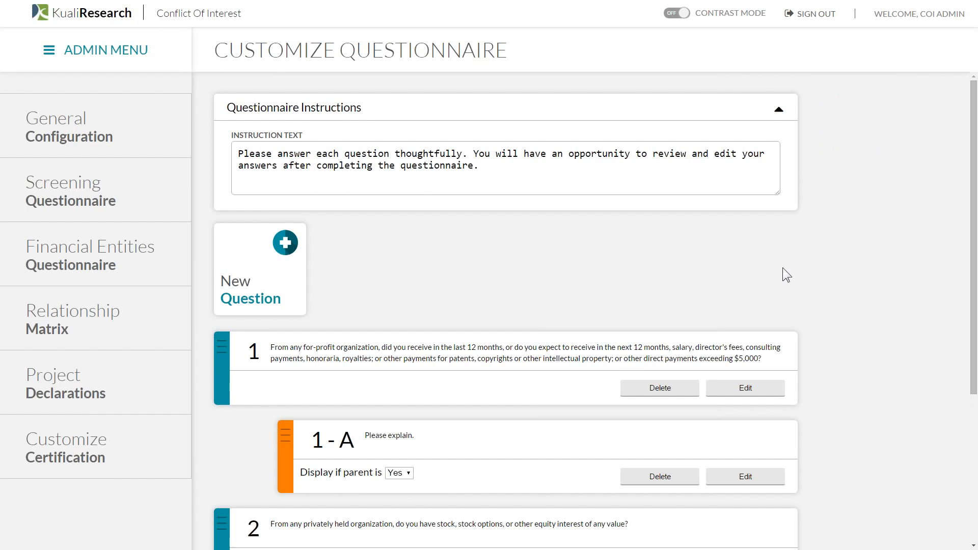
scroll(786, 267, "down", 1)
scroll(787, 268, "down", 4)
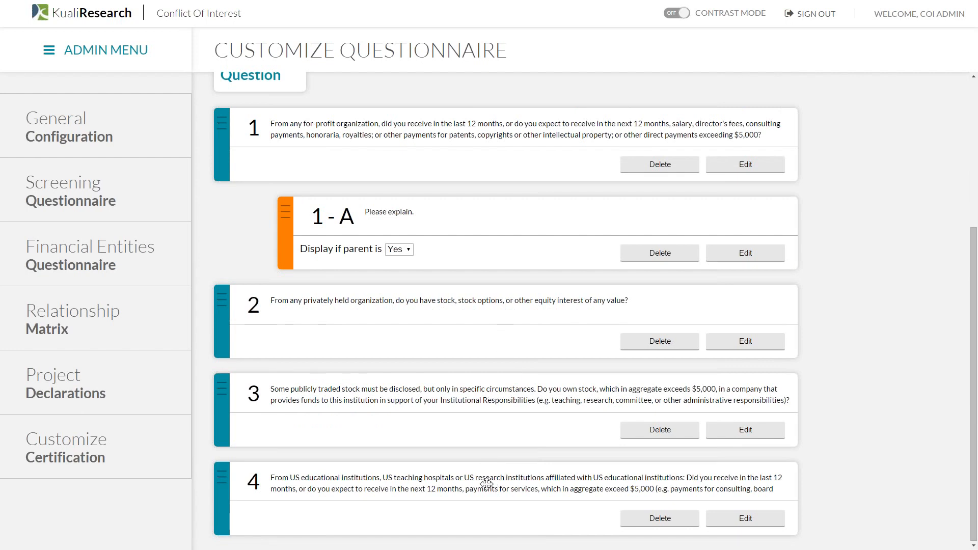
mouse_move(487, 483)
left_mouse_down()
mouse_move(493, 389)
mouse_move(485, 488)
mouse_move(486, 463)
left_mouse_up()
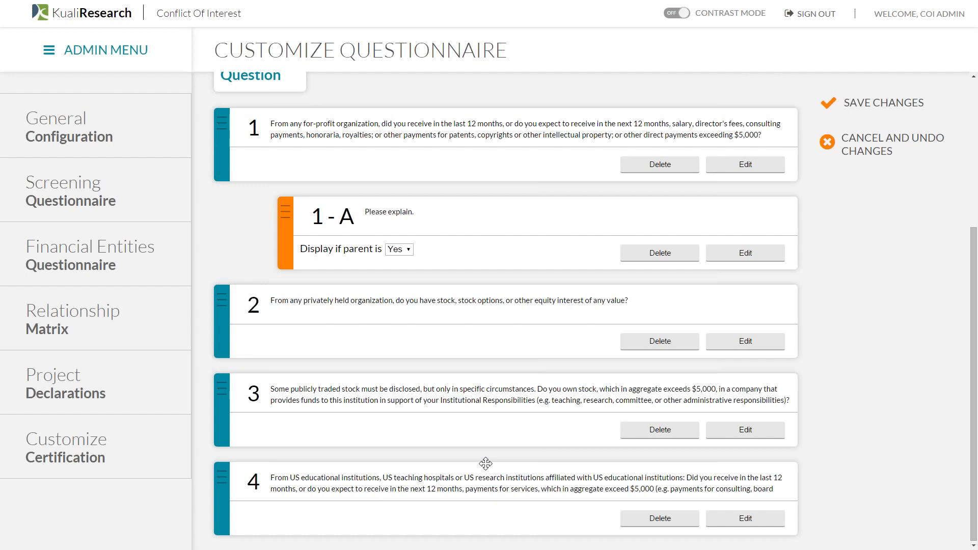
scroll(485, 463, "up", 5)
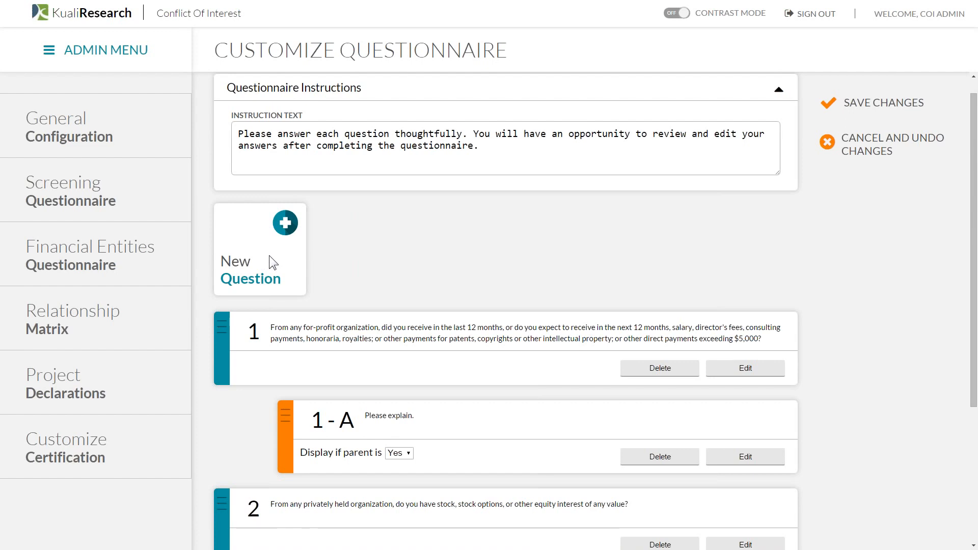
- Add a blank new question and review the Question Type options without choosing one
left_click(269, 255)
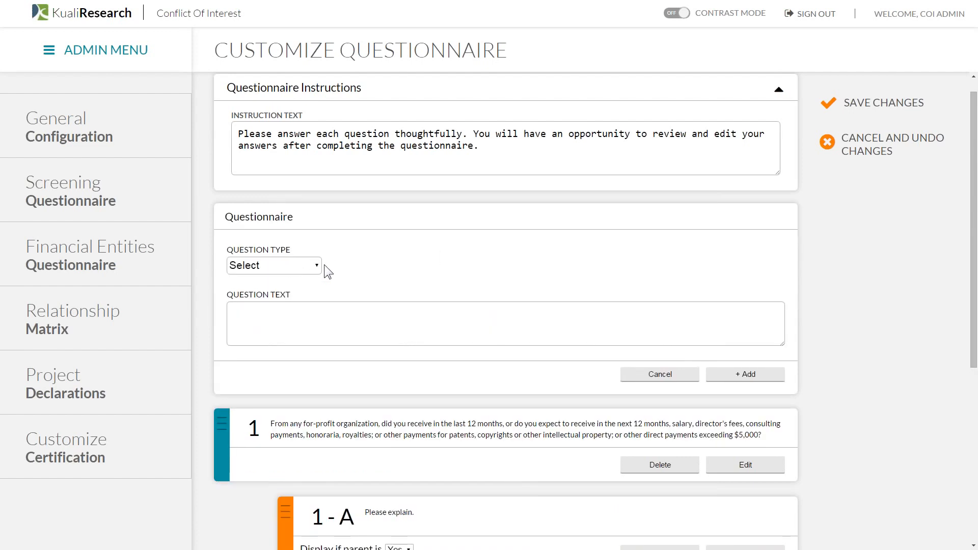
left_click(315, 267)
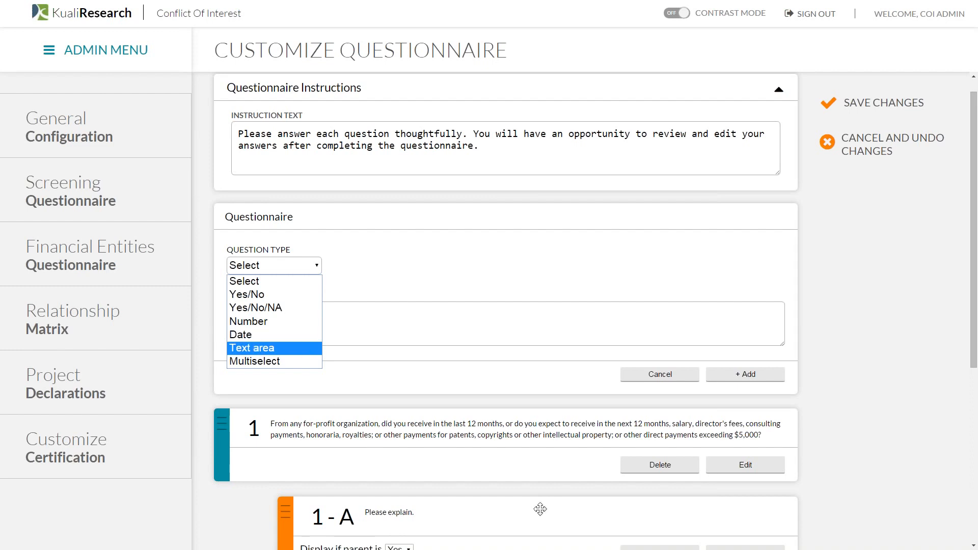
left_click(482, 522)
scroll(452, 436, "down", 2)
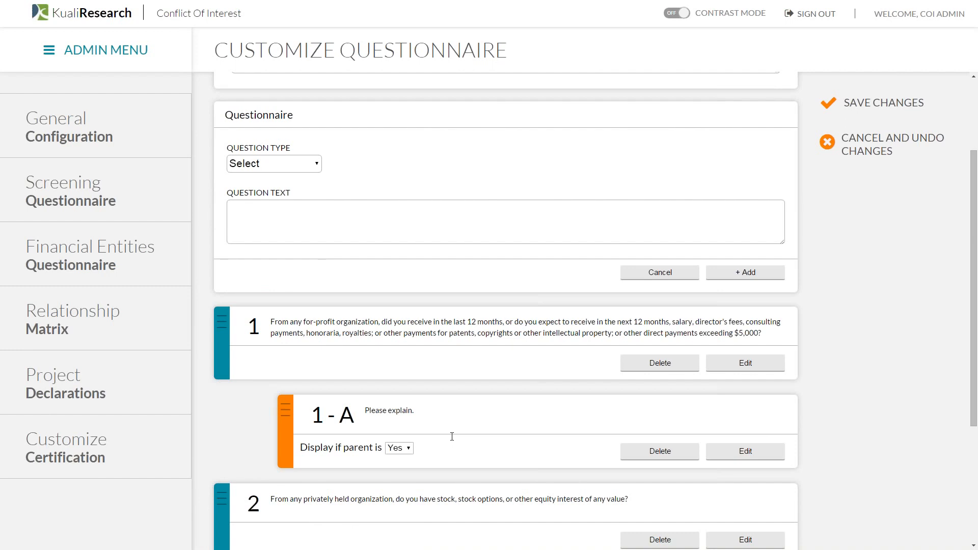
left_click(315, 165)
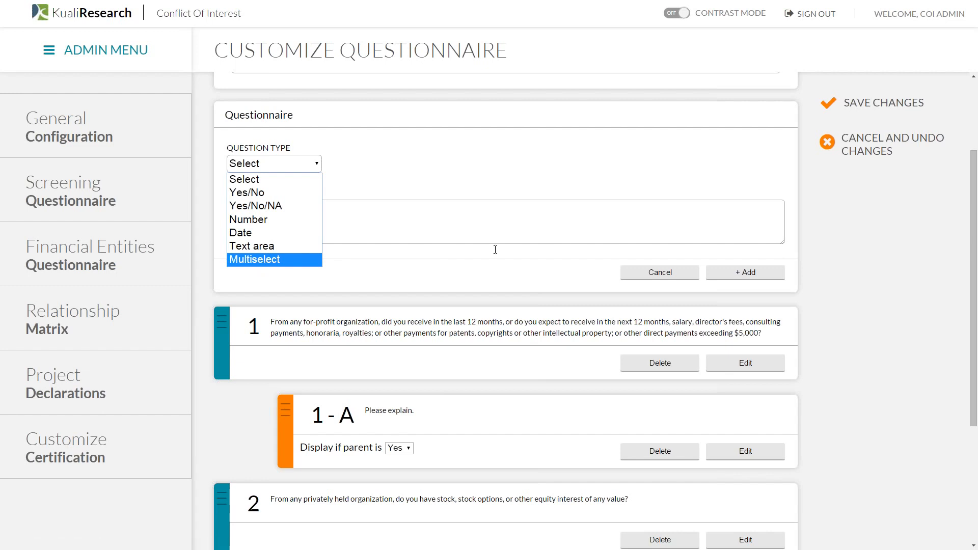
left_click(888, 249)
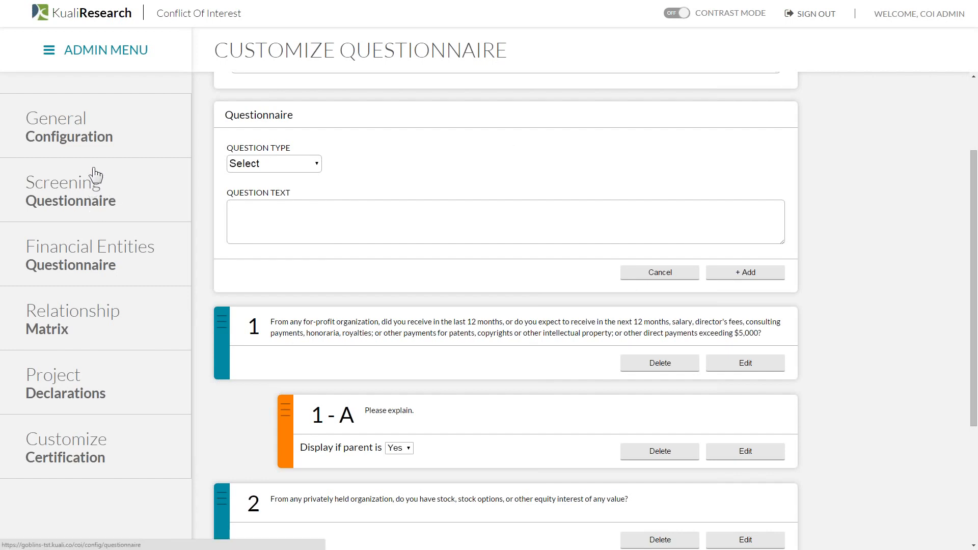
- Open the Financial Entities Questionnaire and edit its question 1, the Multiselect 'Type:' question
left_click(90, 262)
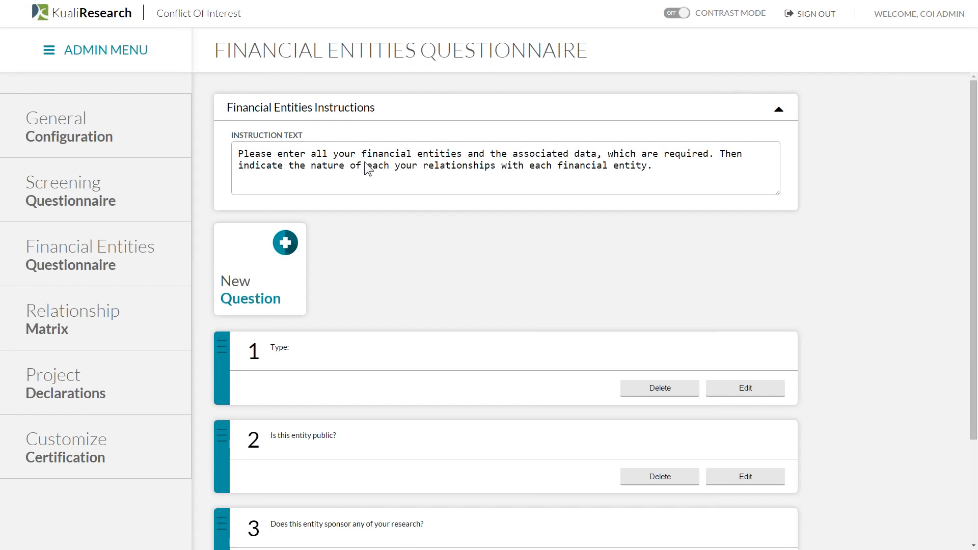
scroll(567, 262, "down", 2)
scroll(567, 263, "down", 1)
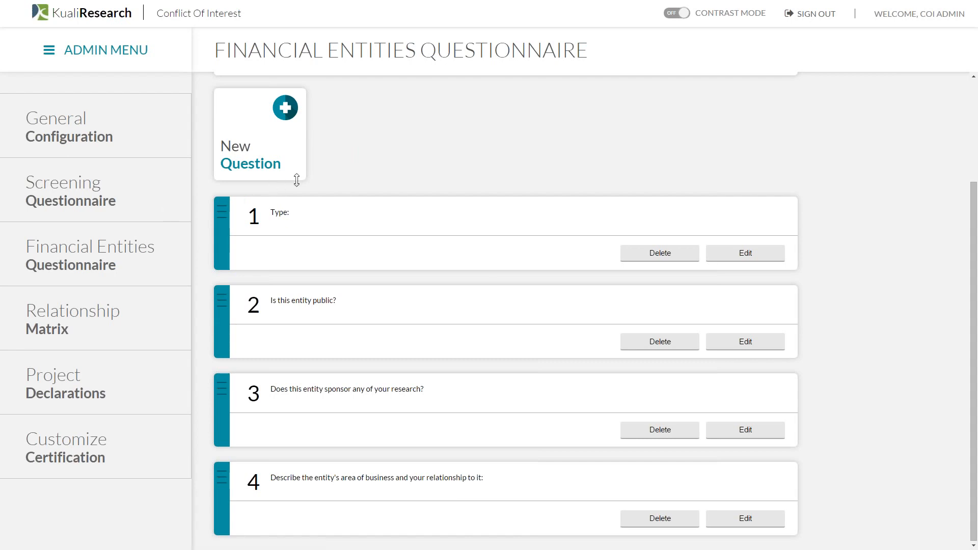
left_click(746, 253)
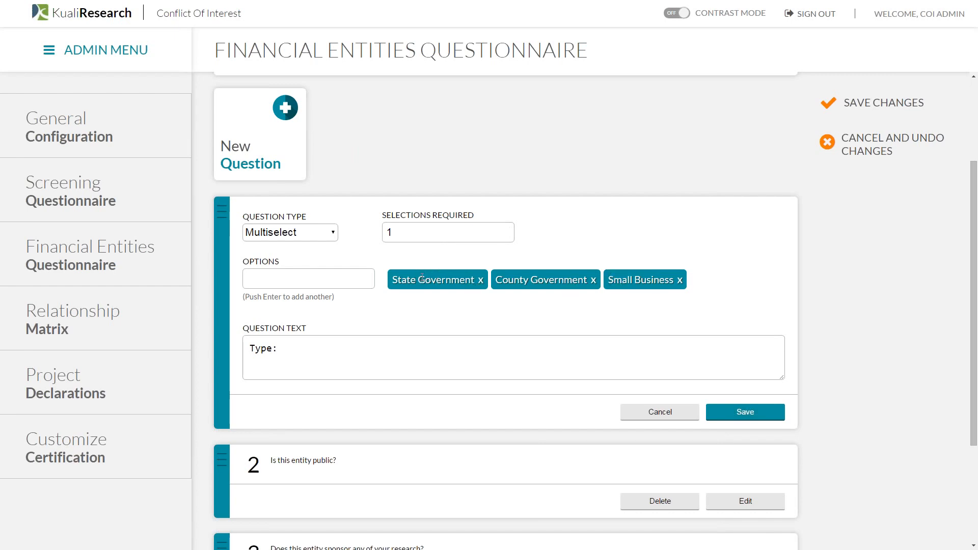
- Add and then remove a 'Big Corporation' option on the Type: question, and save it
left_click(352, 285)
type("Big Corporation")
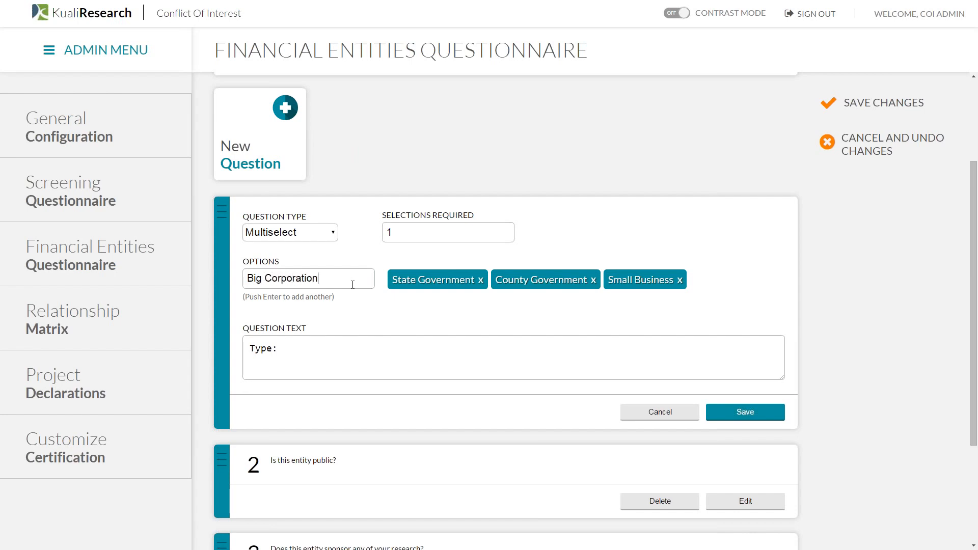
key("Return")
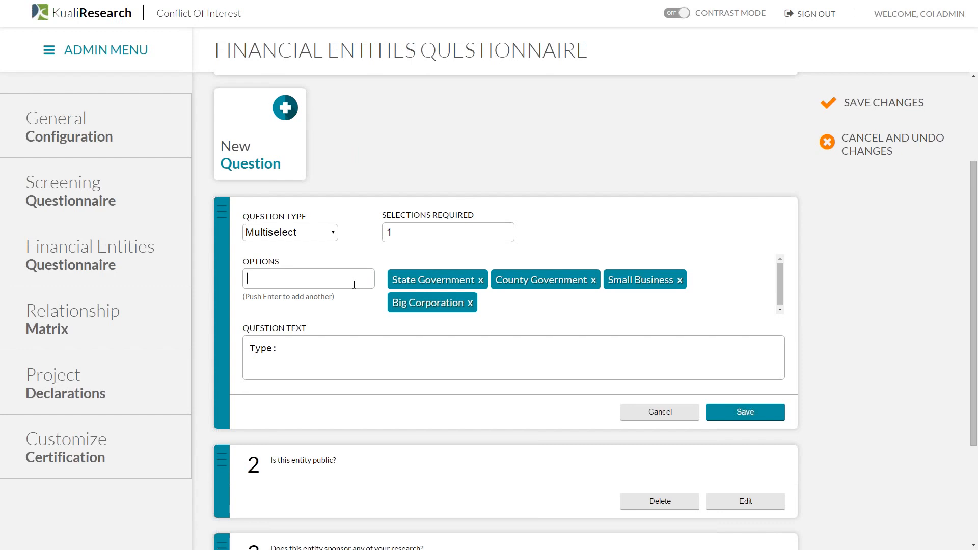
left_click(470, 303)
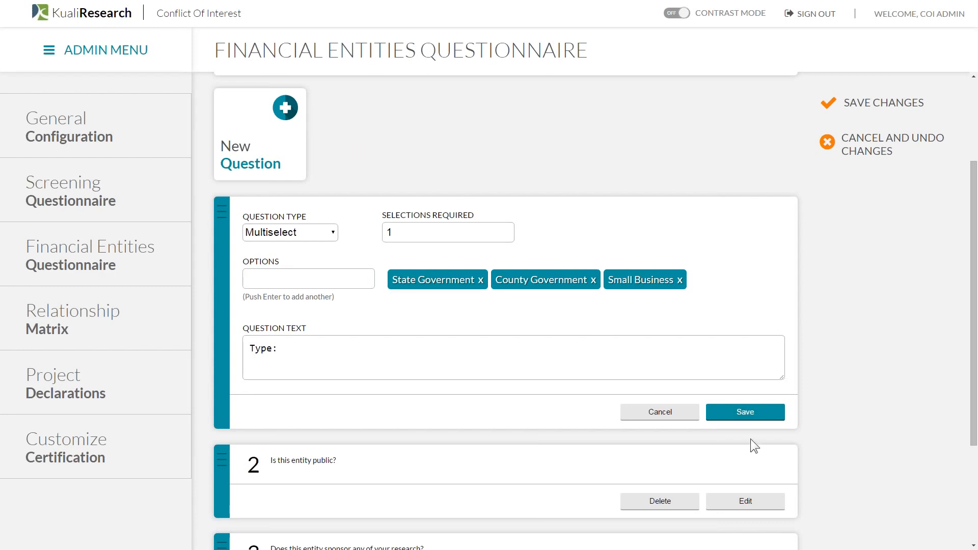
left_click(872, 144)
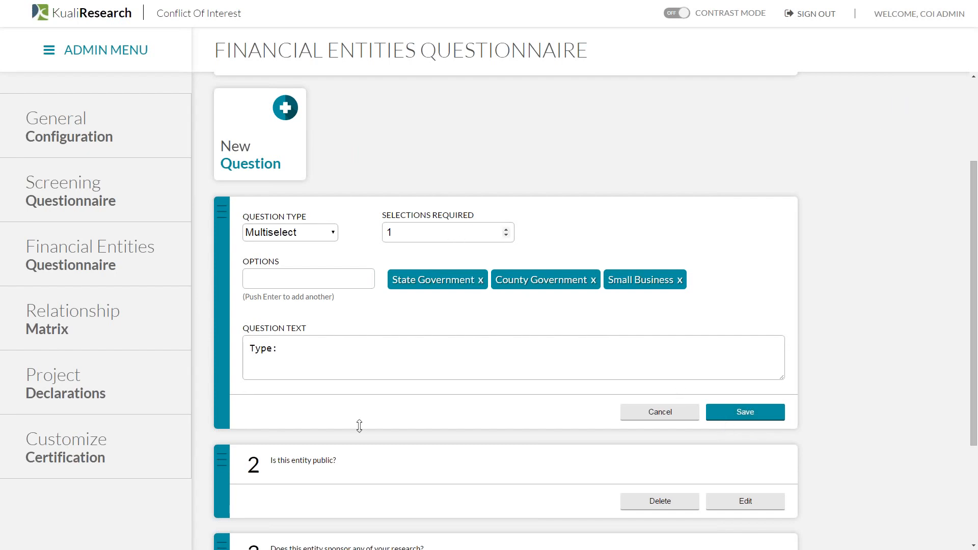
left_click(658, 416)
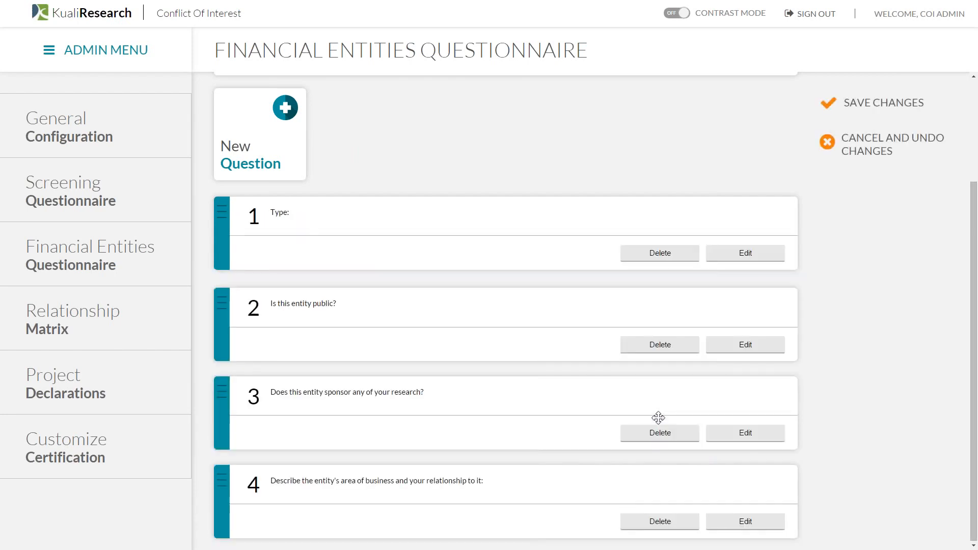
left_click(87, 315)
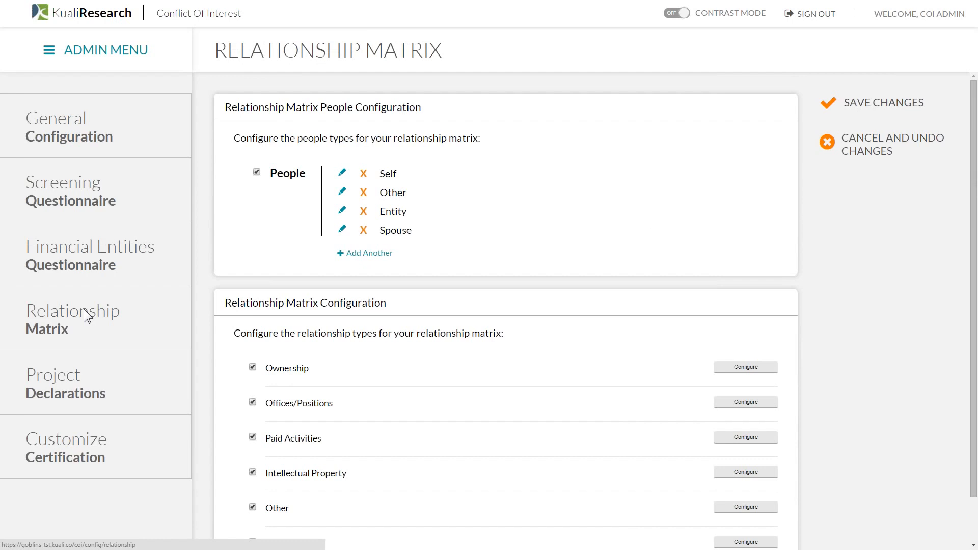
- Replace the Other people type with a new Dependents people type
scroll(649, 217, "down", 1)
scroll(649, 217, "up", 1)
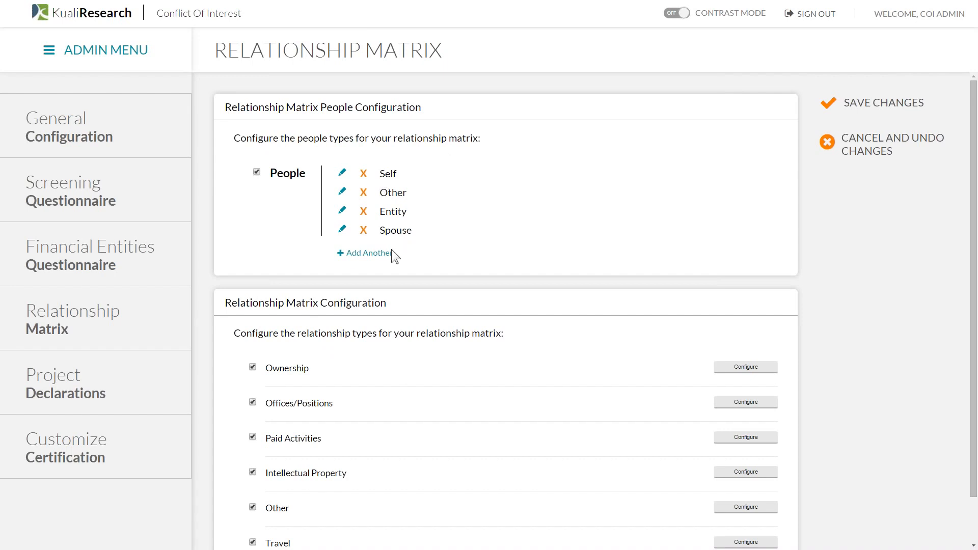
left_click(363, 193)
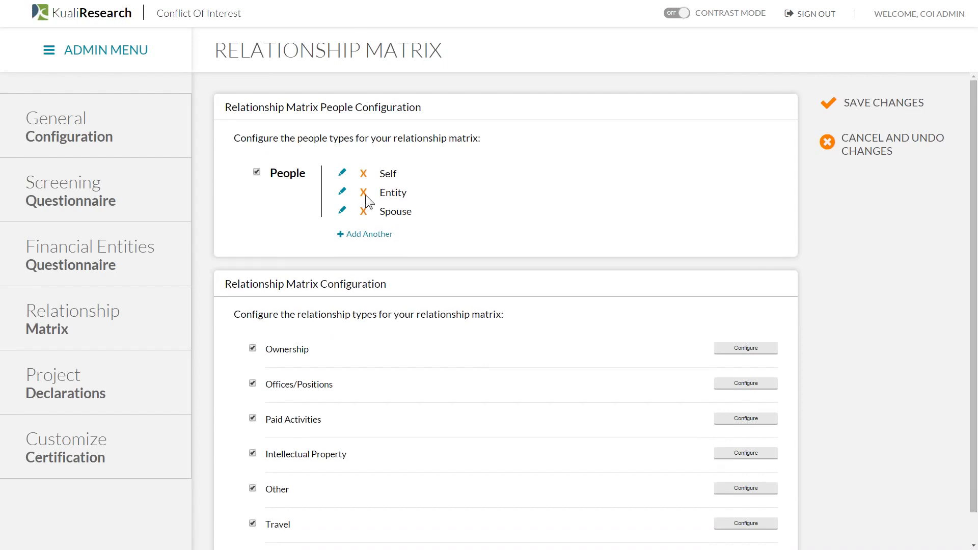
left_click(359, 235)
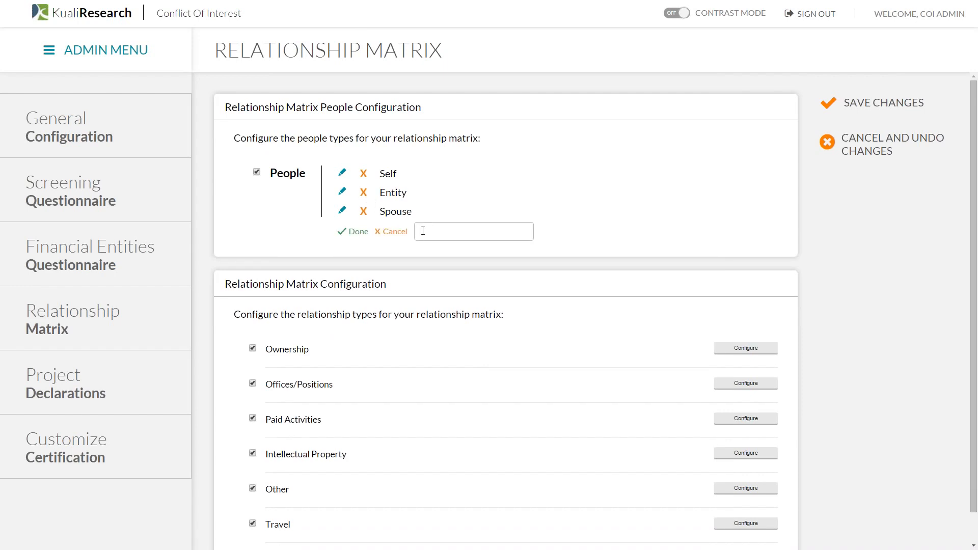
type("Dependents")
left_click(360, 233)
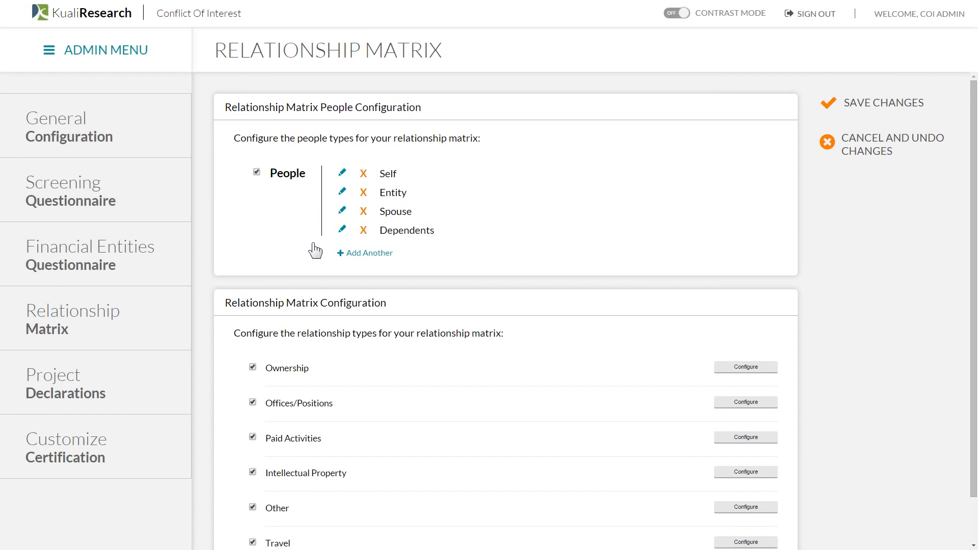
scroll(368, 307, "down", 1)
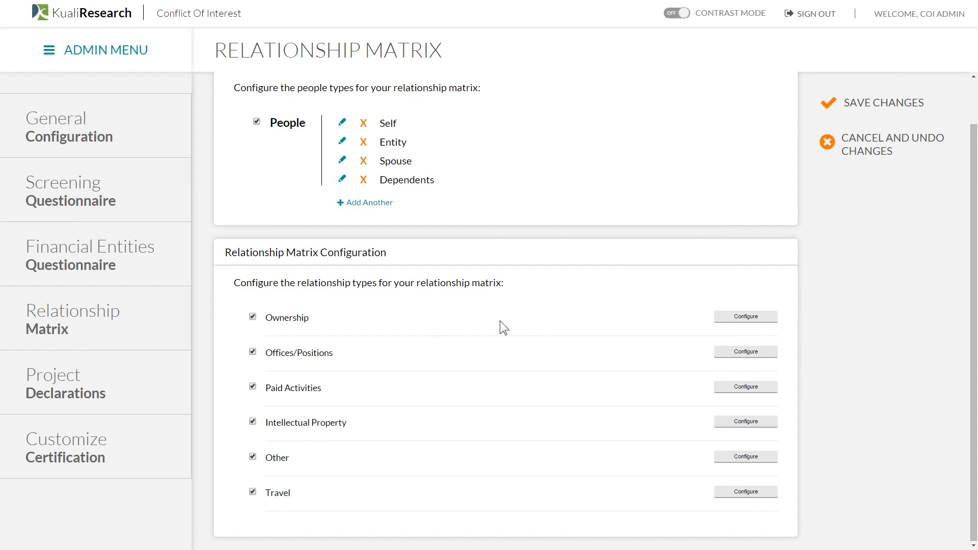
- Toggle the Other relationship type off and on, and enable the Offices/Positions Type list
left_click(253, 457)
left_click(253, 457)
left_click(744, 353)
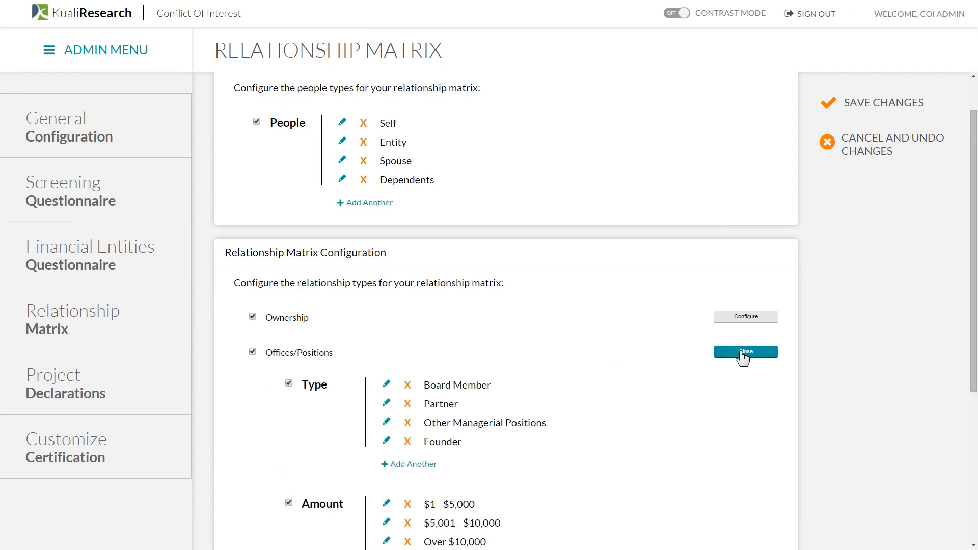
scroll(743, 357, "down", 2)
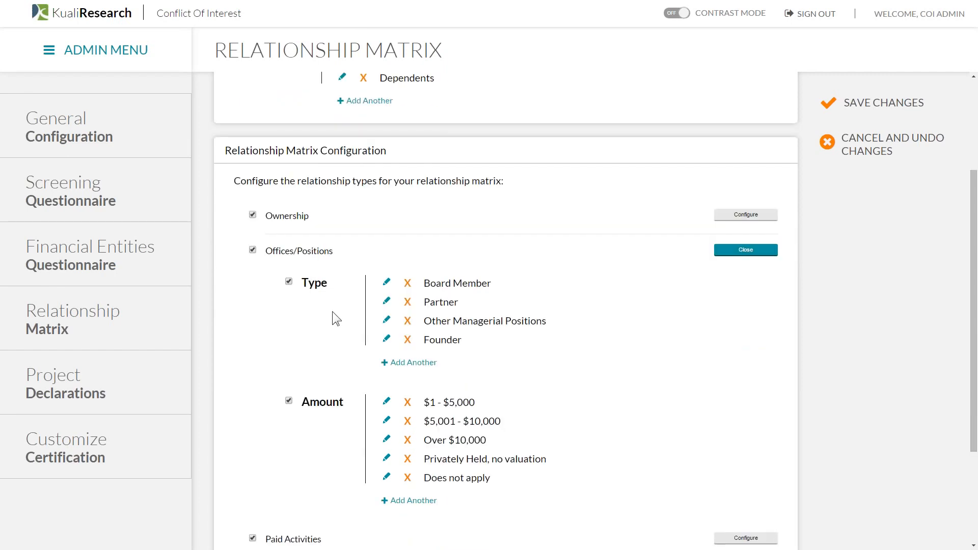
left_click(288, 282)
- Change the $1 - $5,000 amount option to '24 %', then undo all unsaved matrix changes
left_click(388, 402)
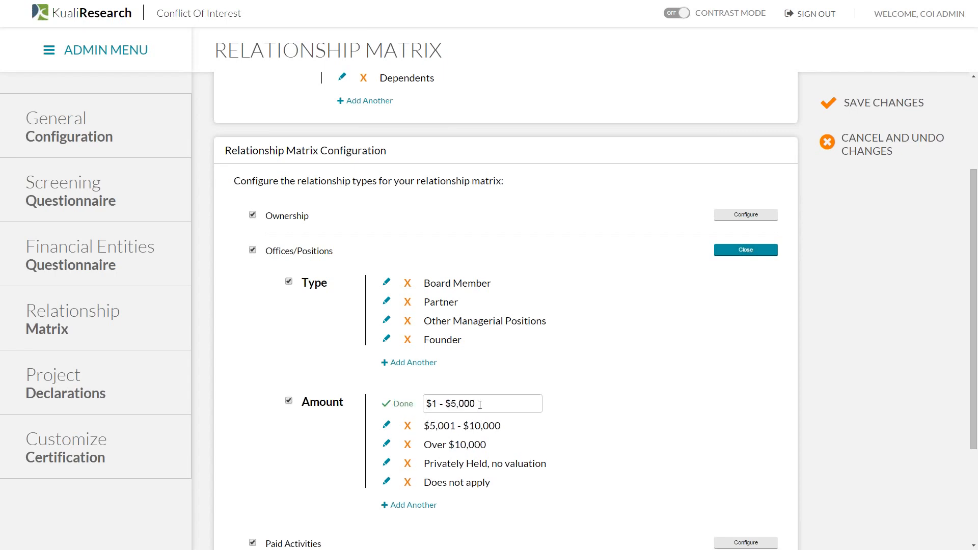
left_click_drag(477, 404, 390, 410)
type("24 %")
scroll(639, 461, "down", 1)
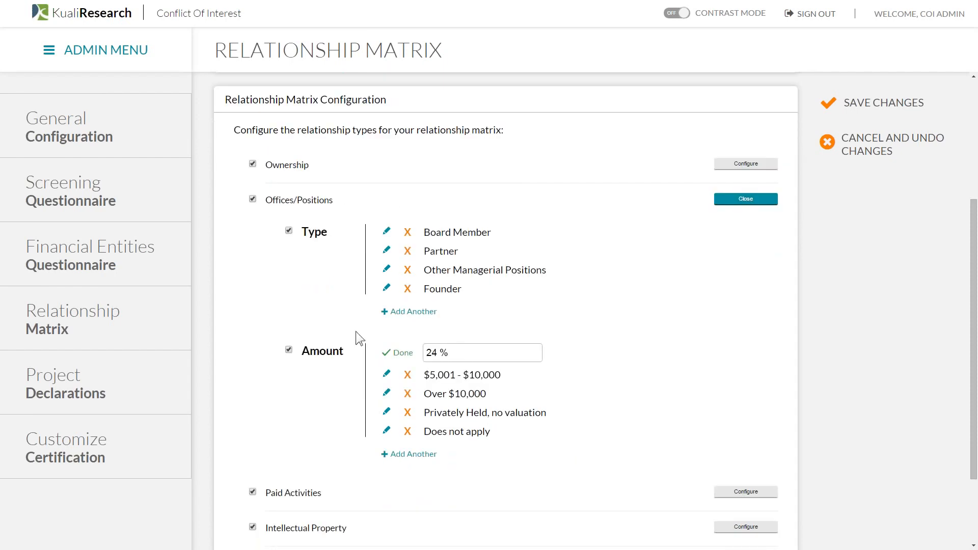
scroll(736, 335, "down", 1)
scroll(737, 335, "down", 1)
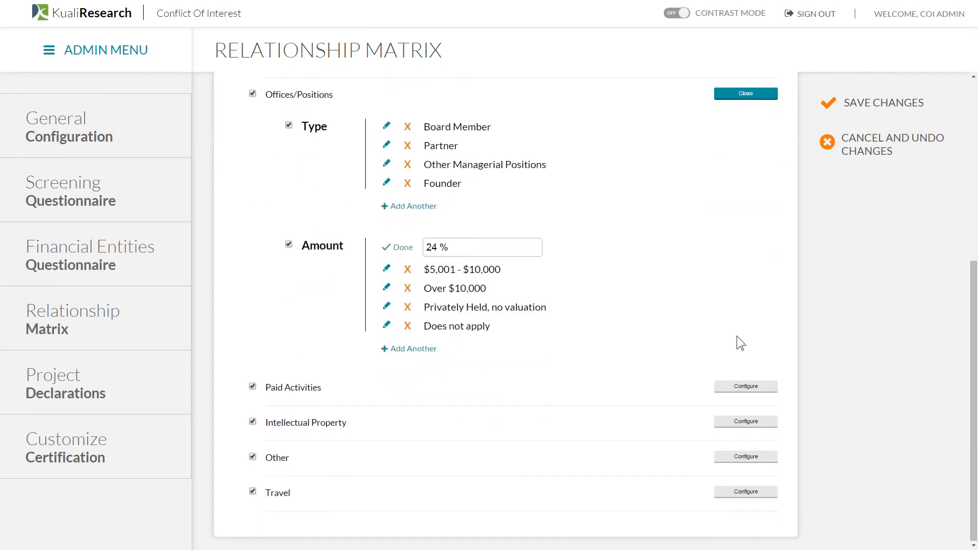
scroll(737, 335, "up", 4)
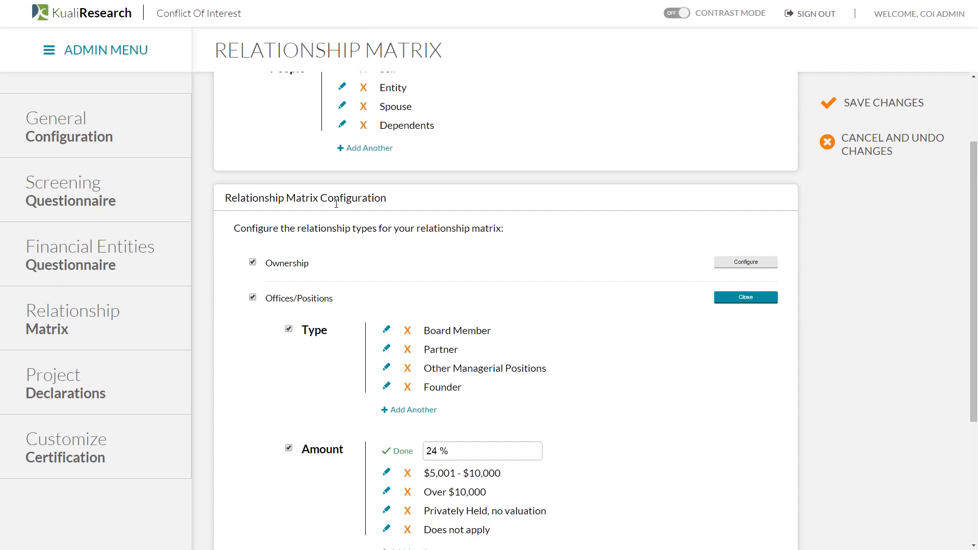
left_click(873, 141)
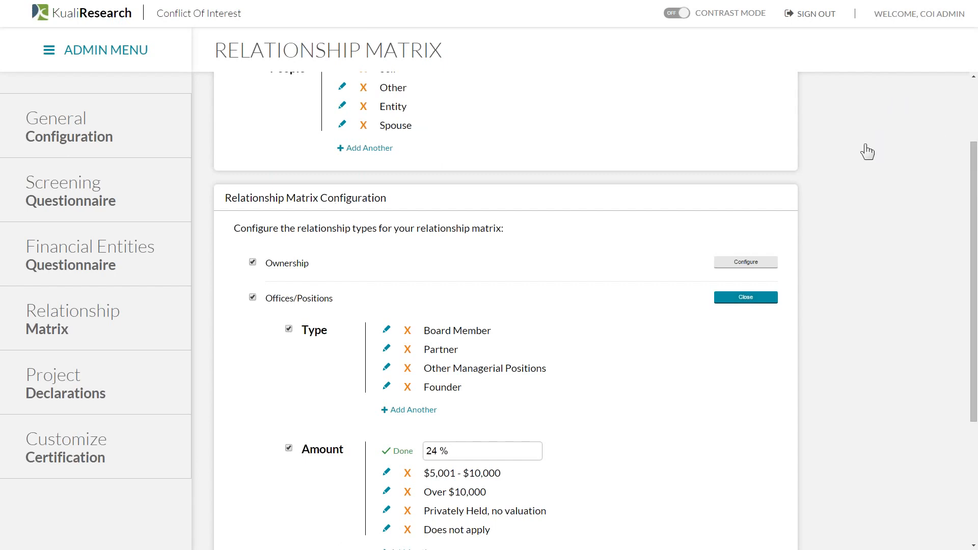
- Open the Customize Certification page showing the instruction and certification text
left_click(128, 451)
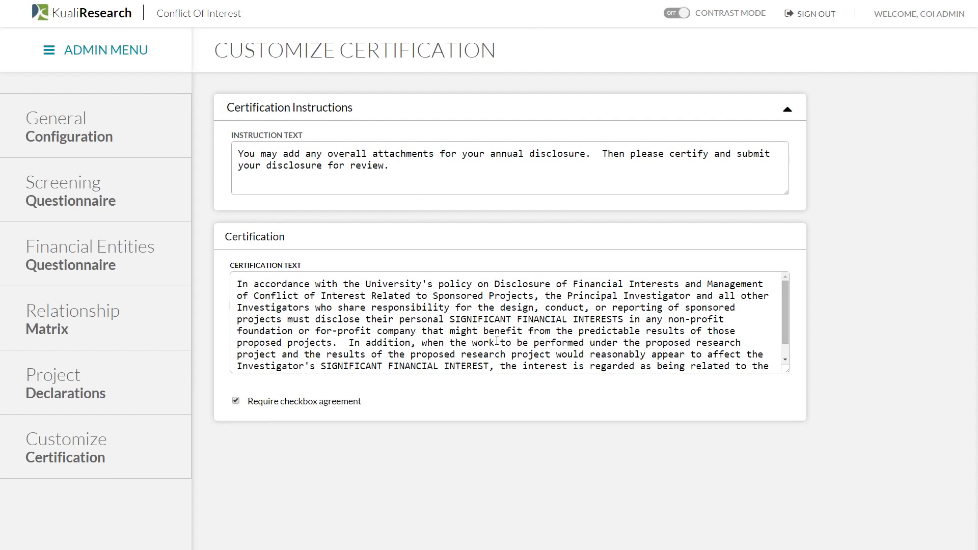
scroll(500, 319, "down", 1)
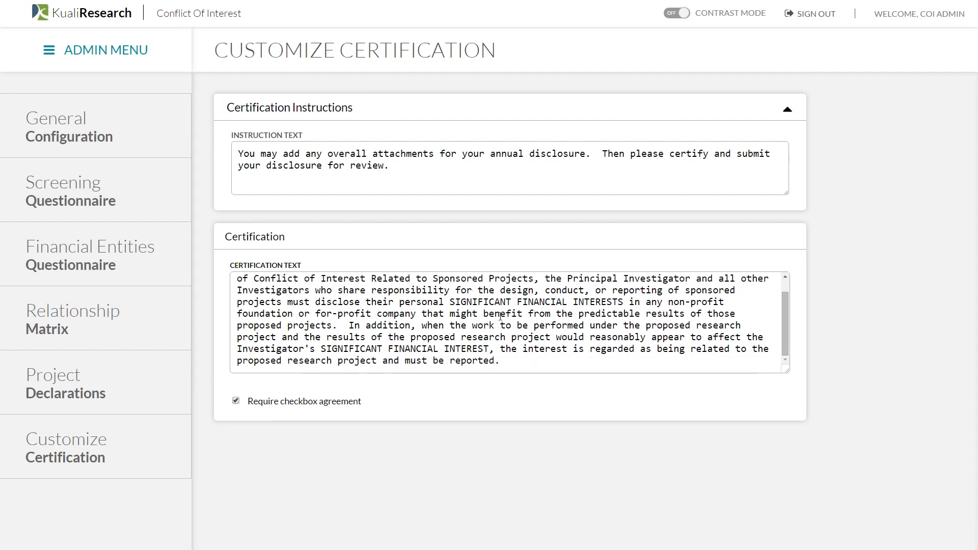
scroll(500, 320, "up", 1)
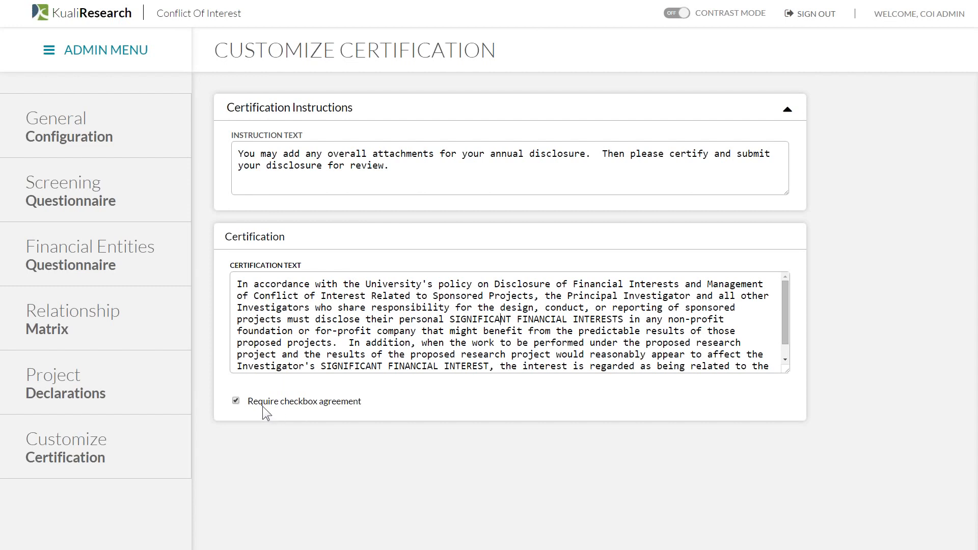
left_click(234, 402)
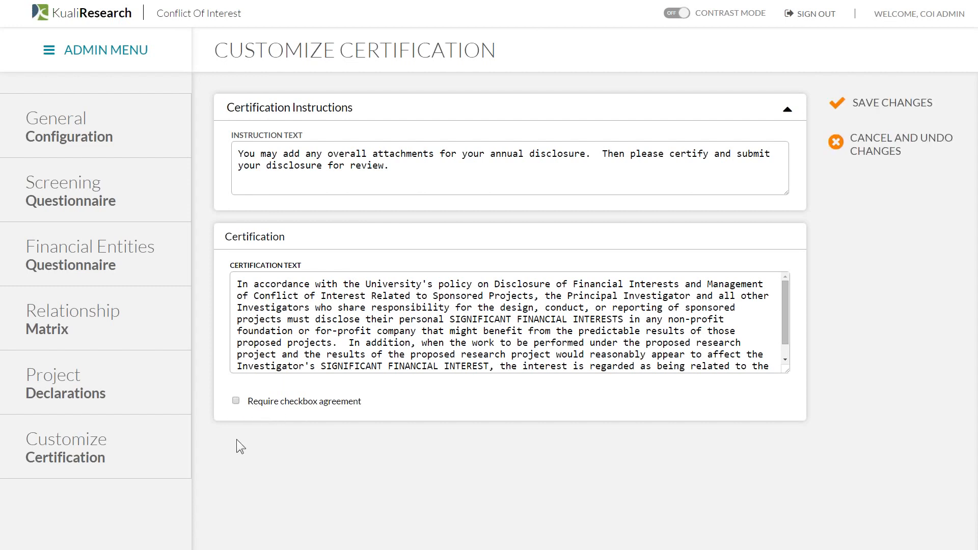
left_click(236, 401)
left_click(916, 150)
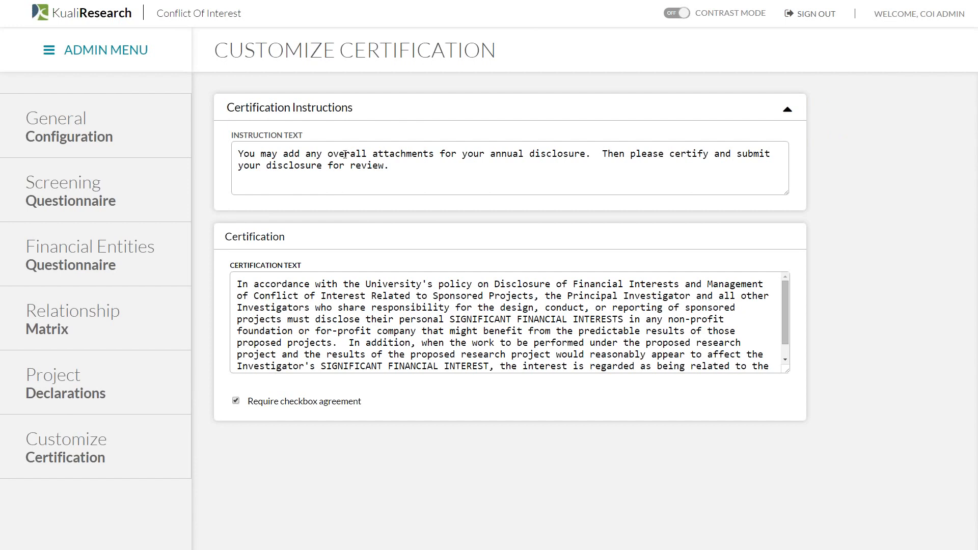